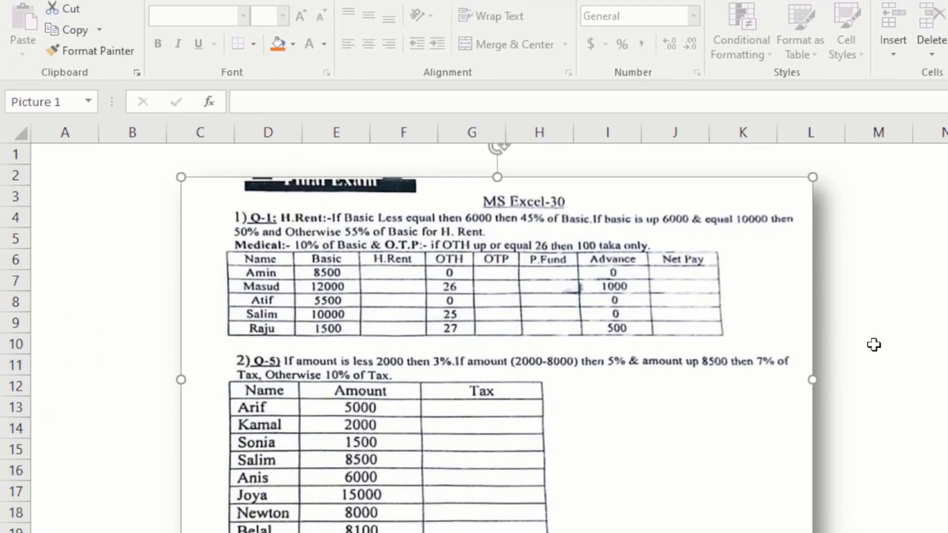
Step: Compare the scanned question on the Excel Exam Question sheet with its retyped version on the Excel Exam sheet
left_click(878, 341)
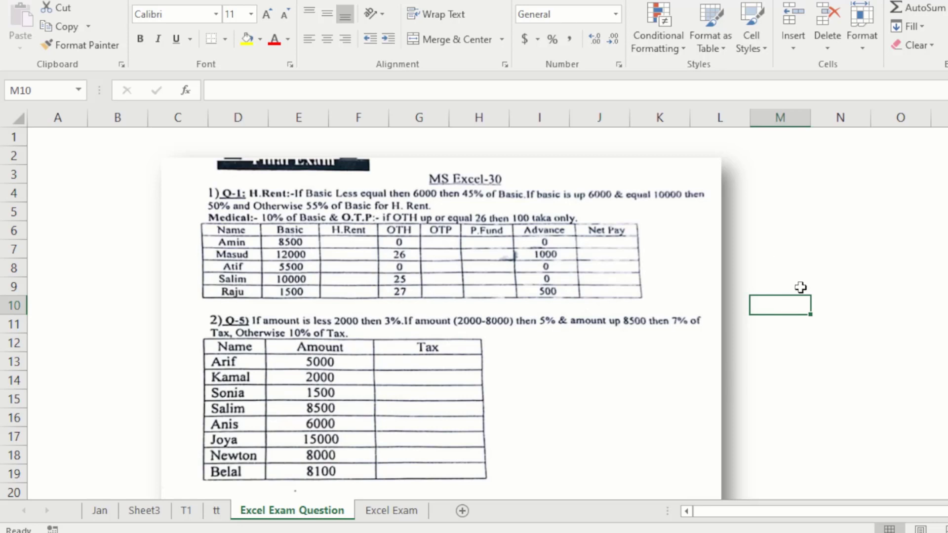
left_click(597, 296)
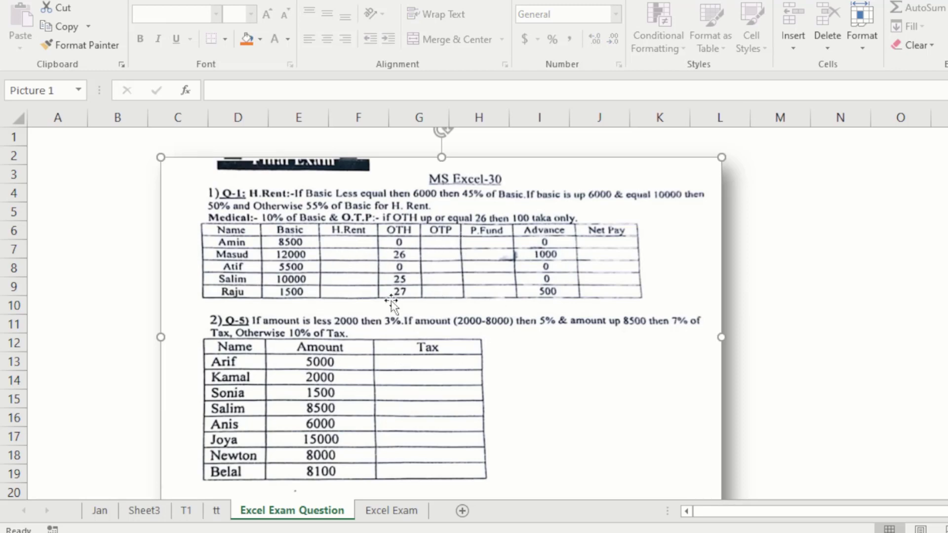
left_click(395, 512)
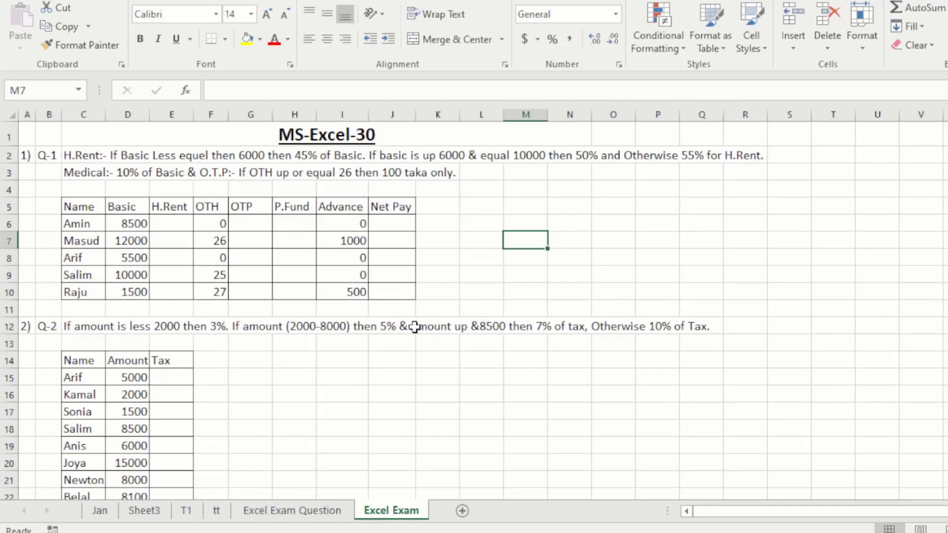
left_click(241, 260)
left_click(114, 176)
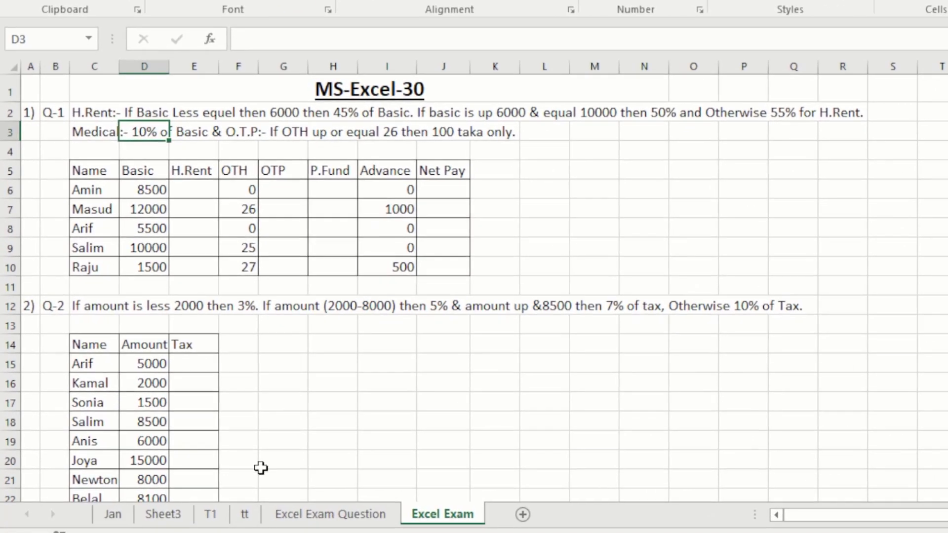
left_click(278, 512)
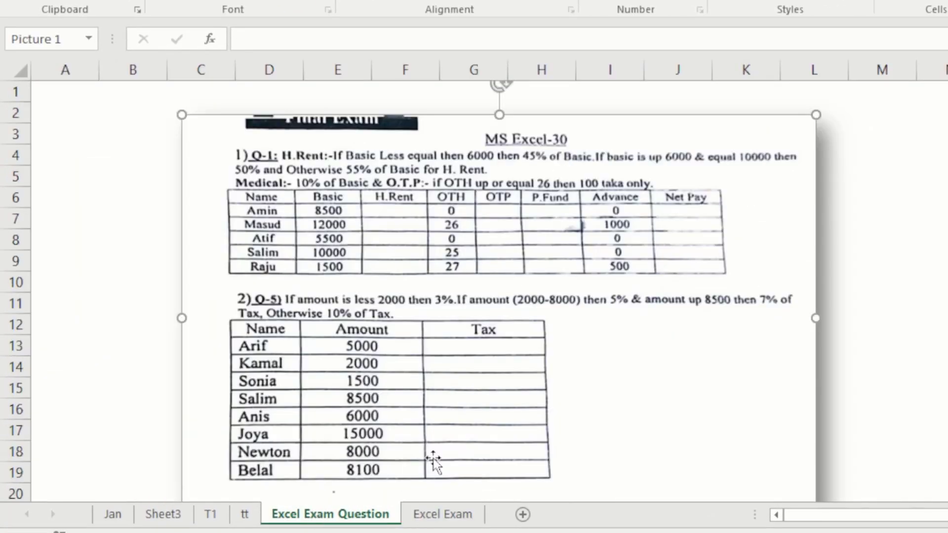
left_click(450, 515)
left_click(273, 194)
left_click(144, 151)
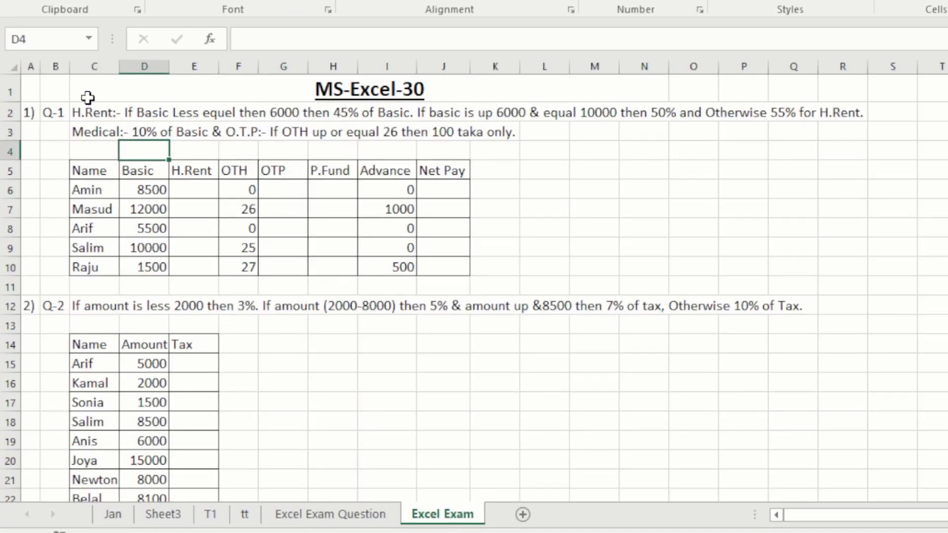
Step: Read the Q-1 house rent conditions in row 2 and examine the empty H.Rent cells they apply to
left_click(80, 107)
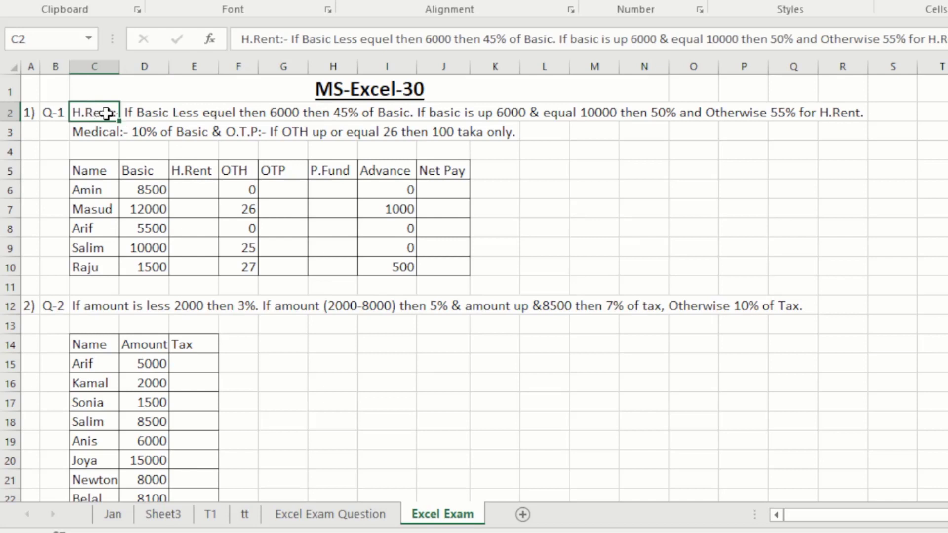
left_click(147, 116)
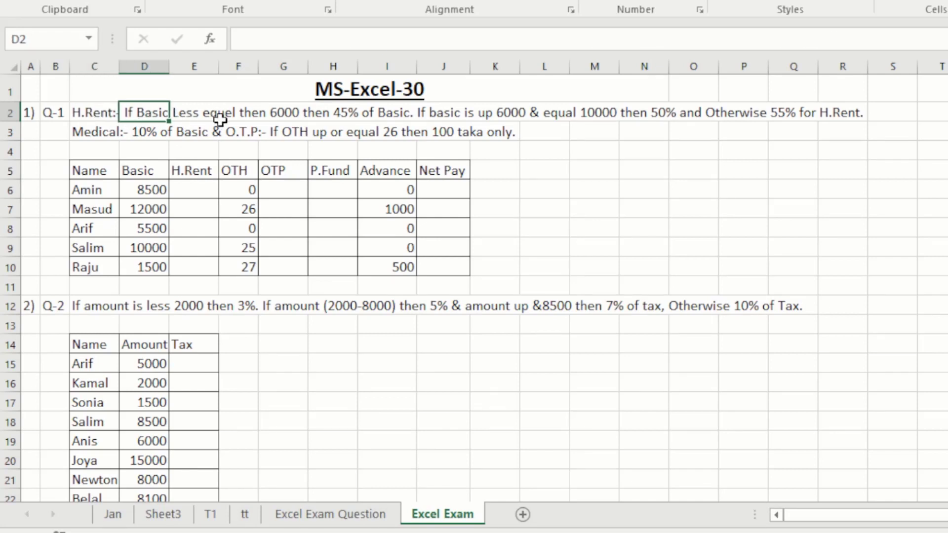
left_click(270, 119)
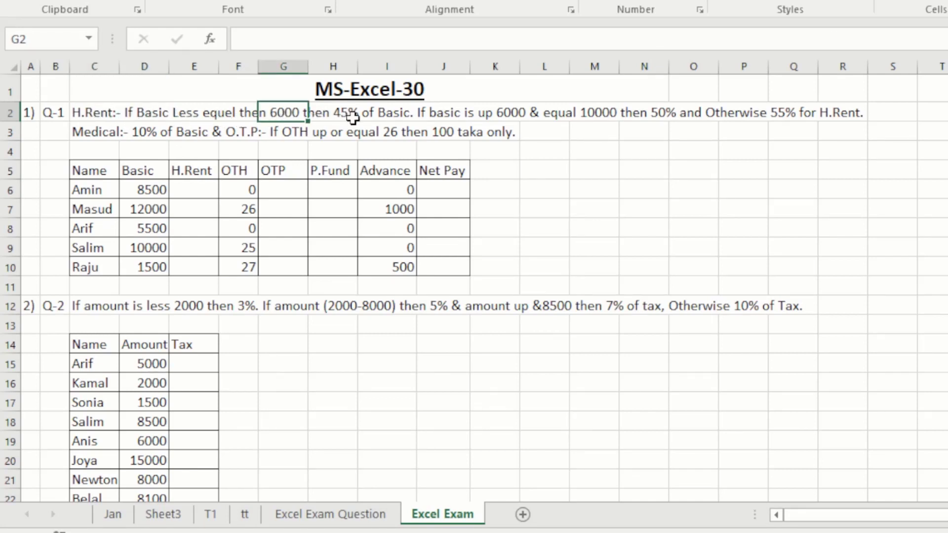
left_click(368, 106)
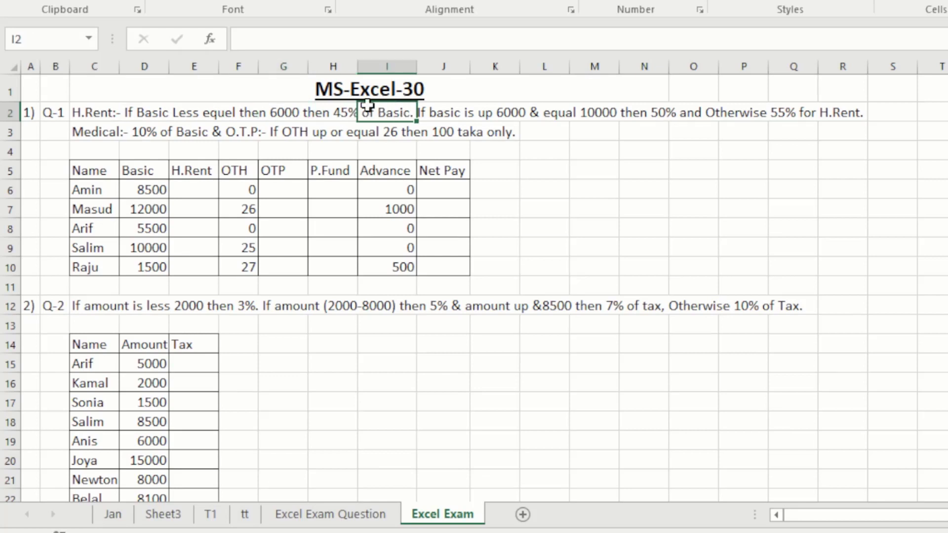
left_click(262, 117)
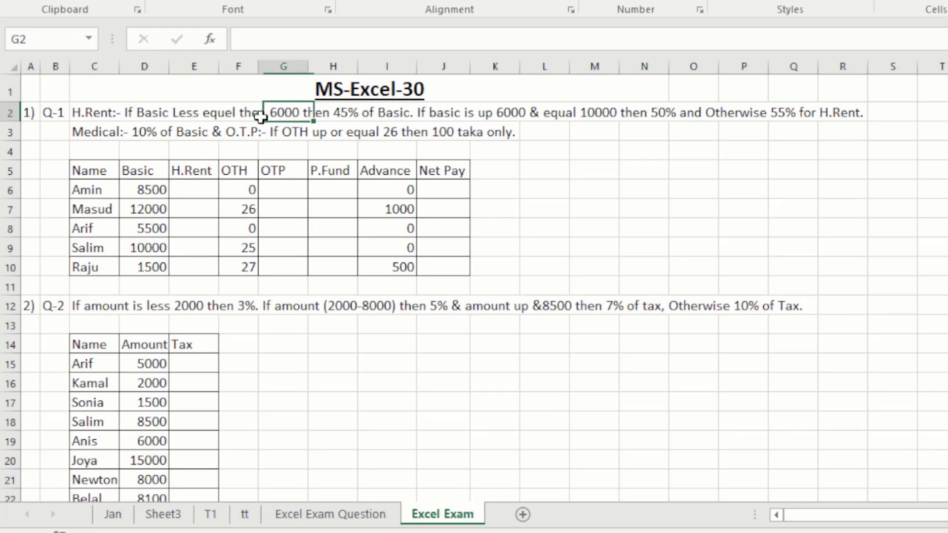
left_click(385, 113)
left_click(430, 113)
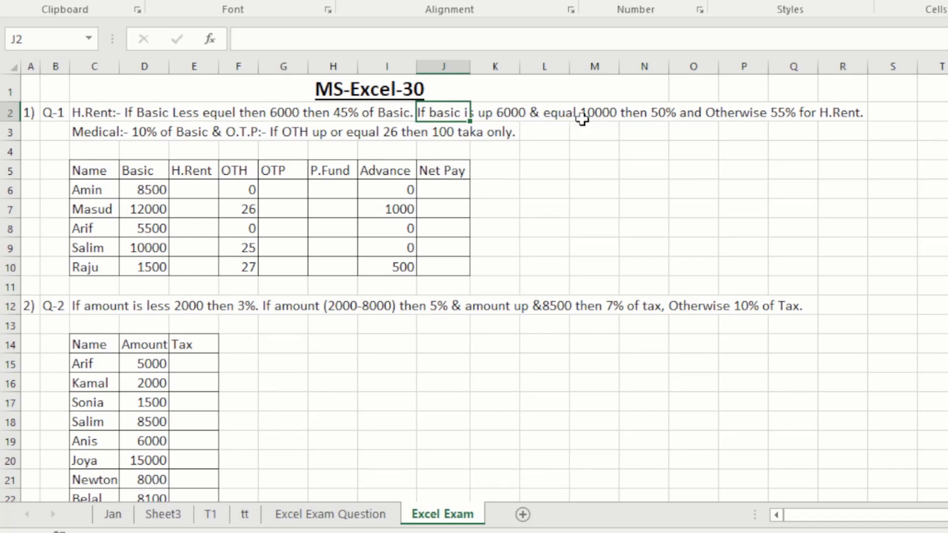
left_click(650, 115)
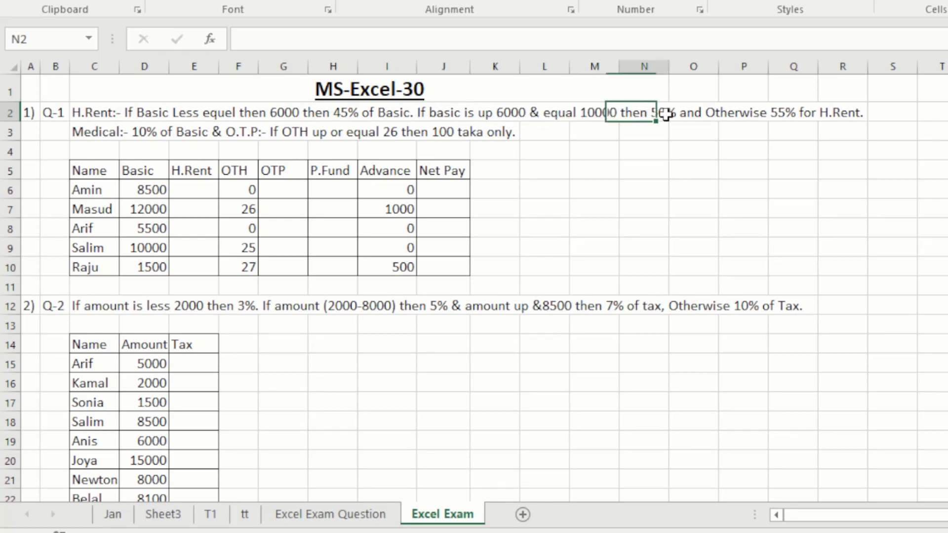
left_click(508, 113)
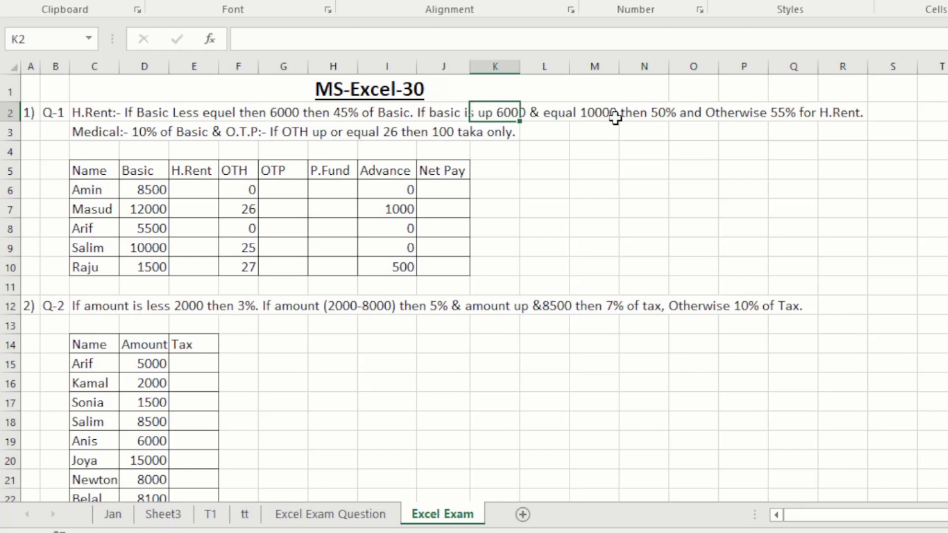
left_click(616, 118)
left_click(543, 112)
left_click(640, 108)
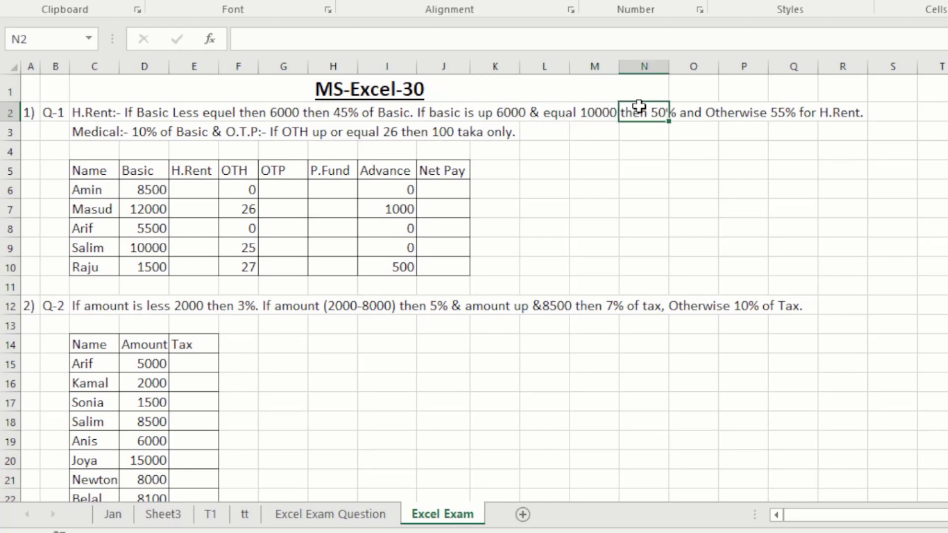
left_click(712, 113)
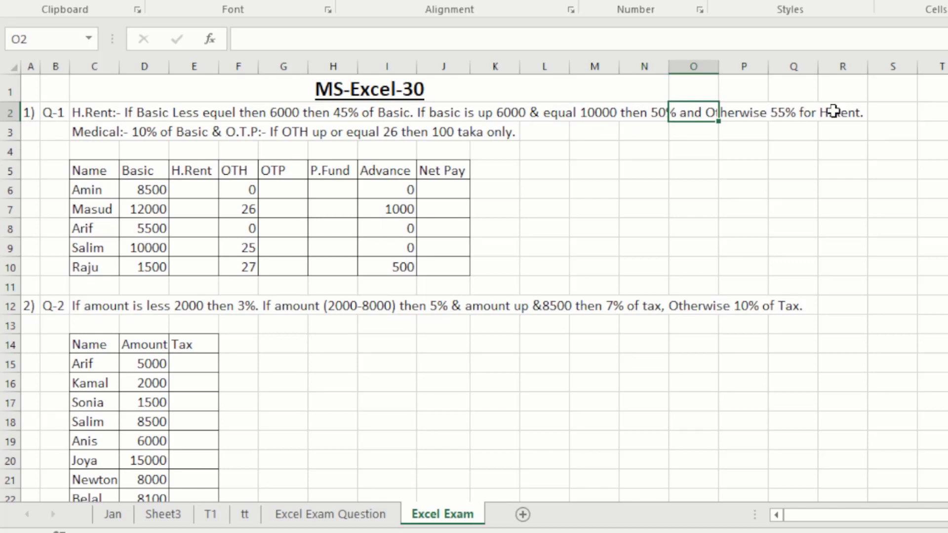
left_click(758, 114)
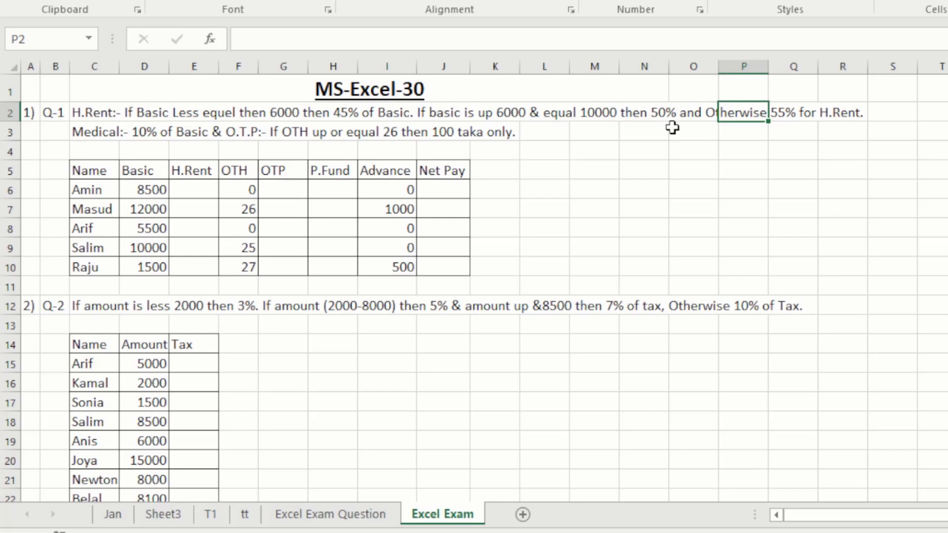
left_click(188, 201)
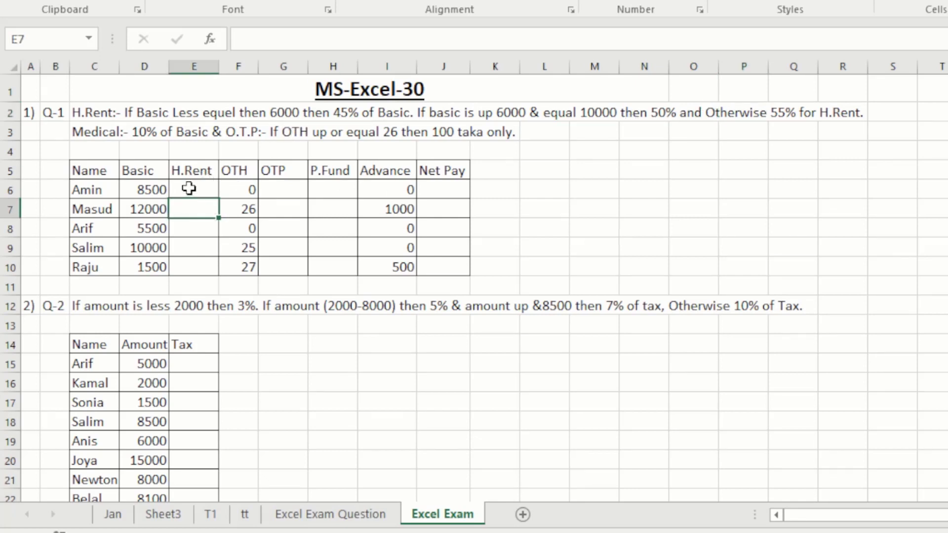
left_click_drag(189, 189, 193, 267)
left_click(197, 208)
Step: Examine the O.T.P rule in row 3 against the OTH values and the empty OTP cells of the Q-1 table
left_click(284, 170)
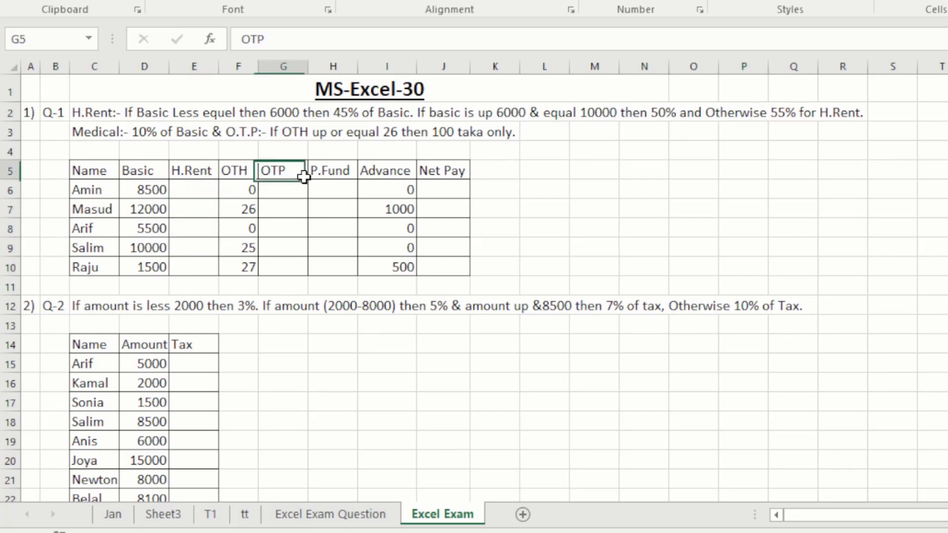
left_click(279, 187)
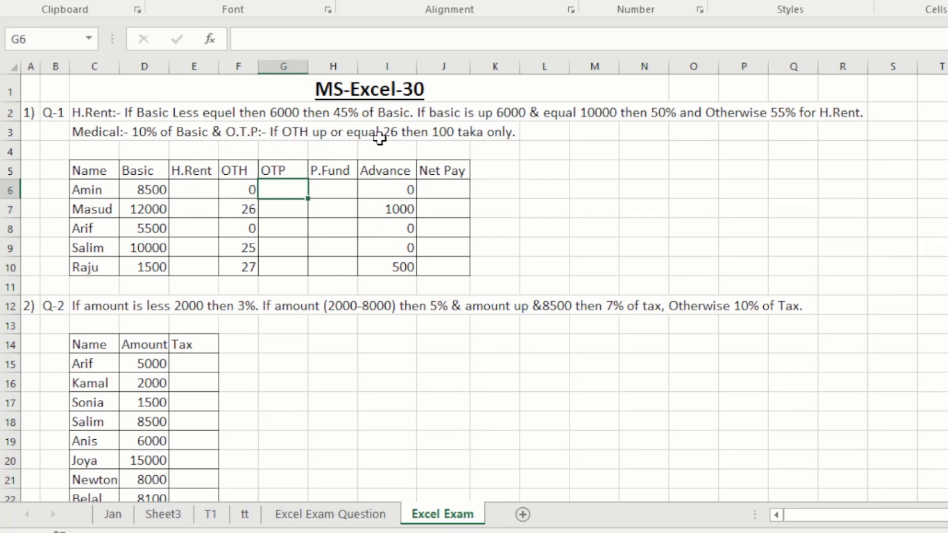
left_click(399, 138)
left_click(455, 136)
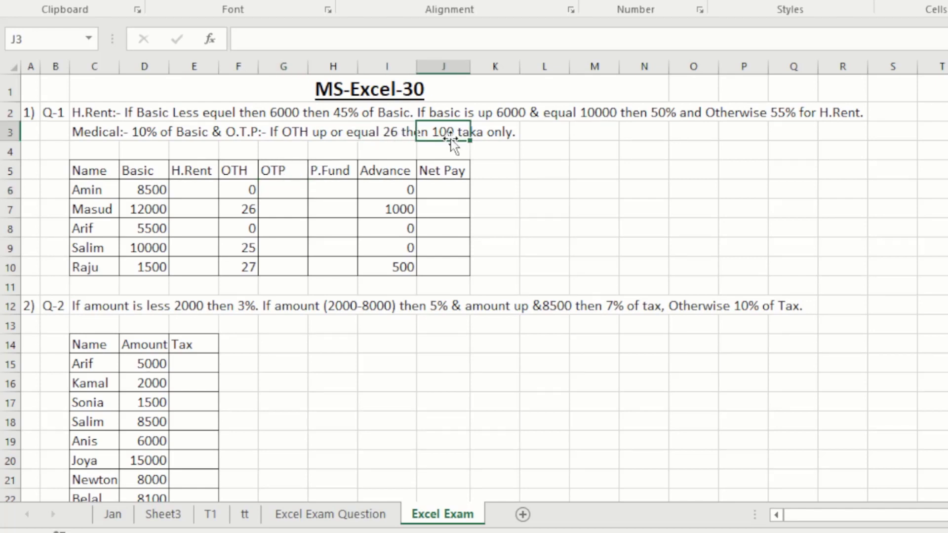
left_click(487, 133)
left_click(241, 192)
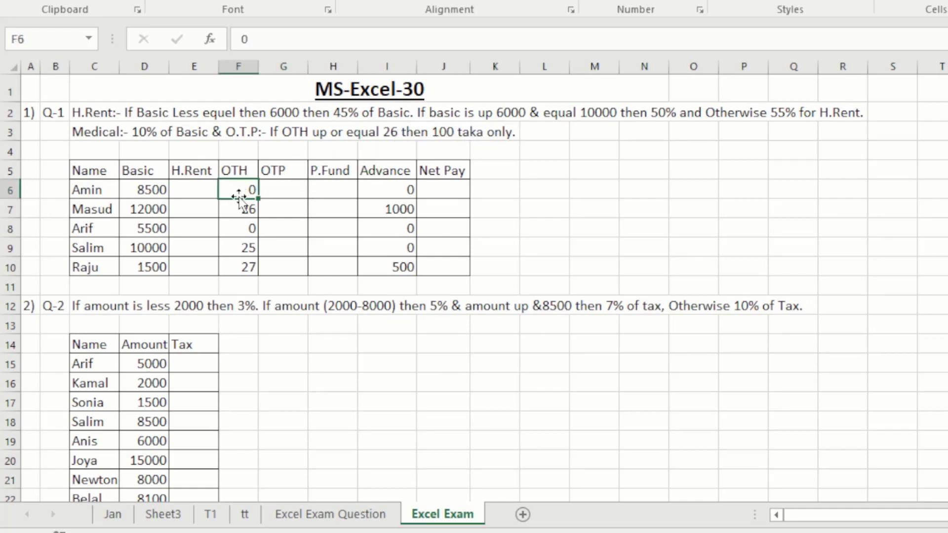
left_click(242, 210)
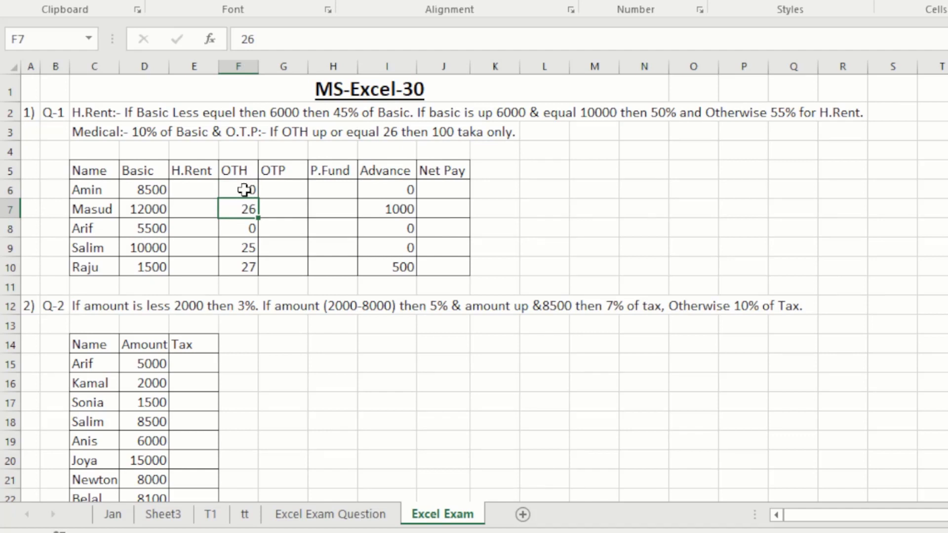
left_click(246, 190)
left_click(247, 210)
left_click(277, 189)
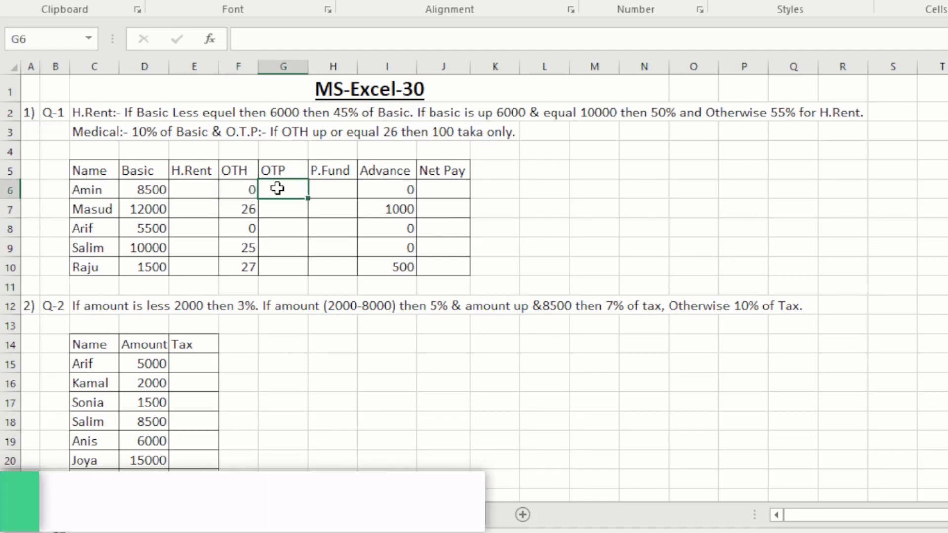
left_click(244, 188)
left_click(280, 187)
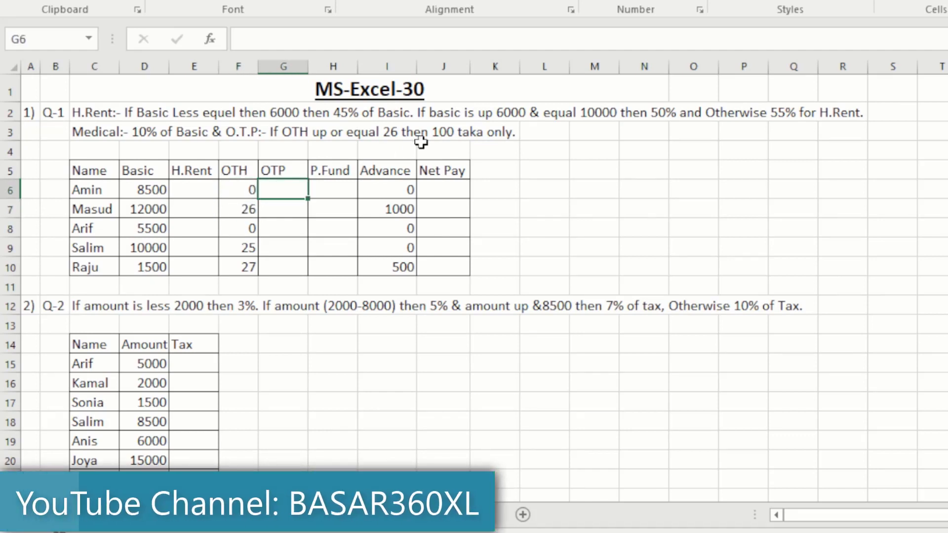
left_click(286, 212)
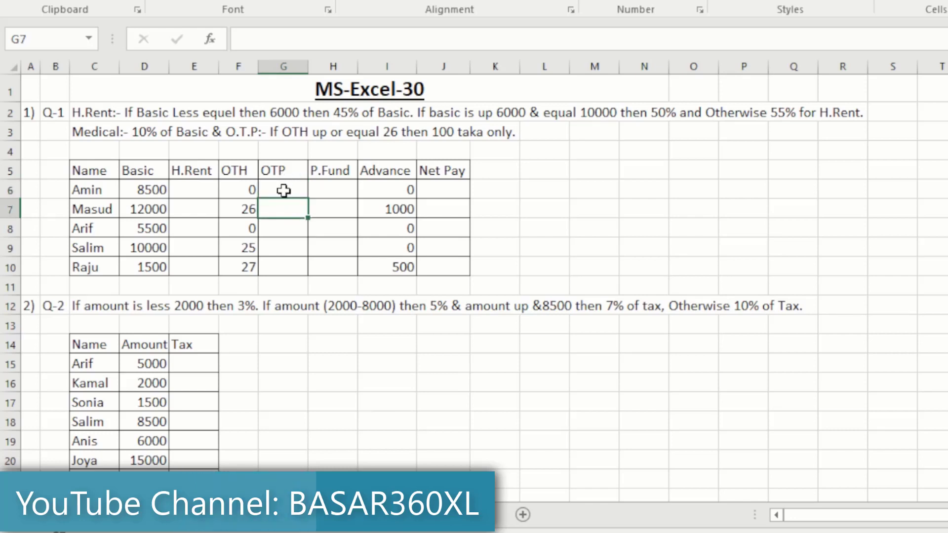
left_click(246, 211)
left_click(294, 191)
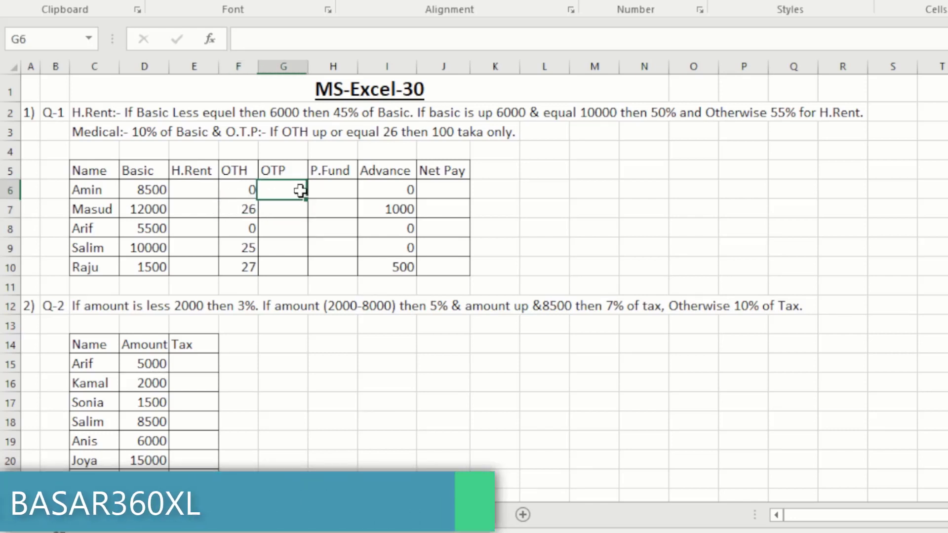
left_click(275, 223)
left_click(275, 246)
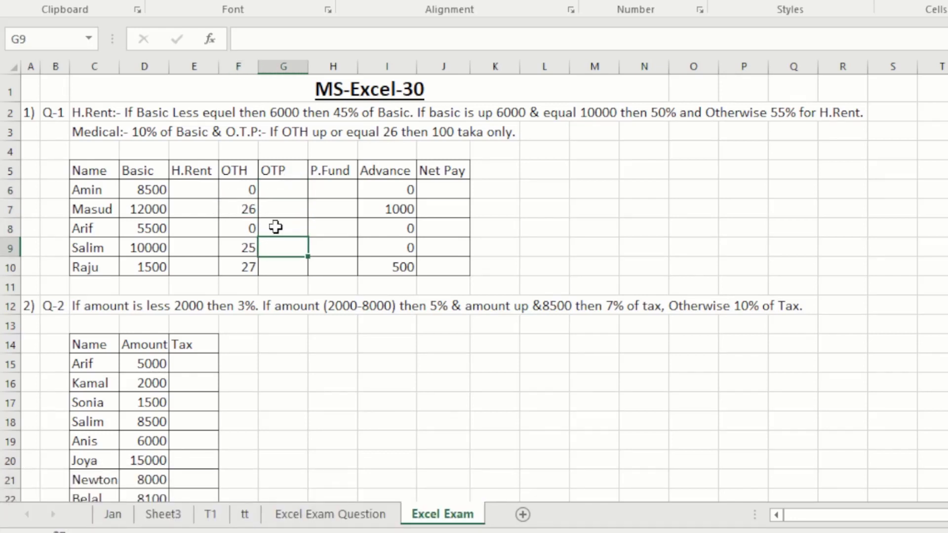
left_click(277, 196)
Step: Check the Medical rule in row 3 and the scanned question for how the P.Fund column relates to Basic
left_click(333, 173)
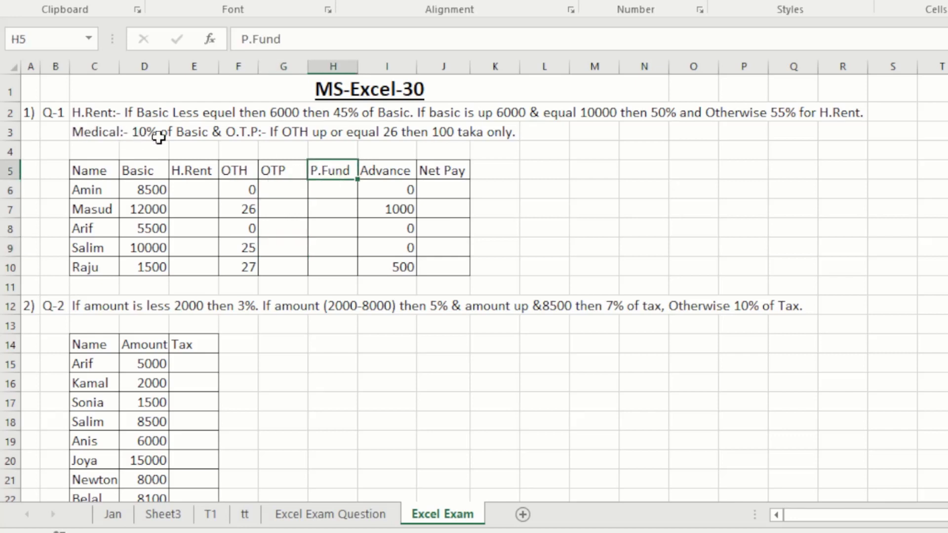
left_click(315, 222)
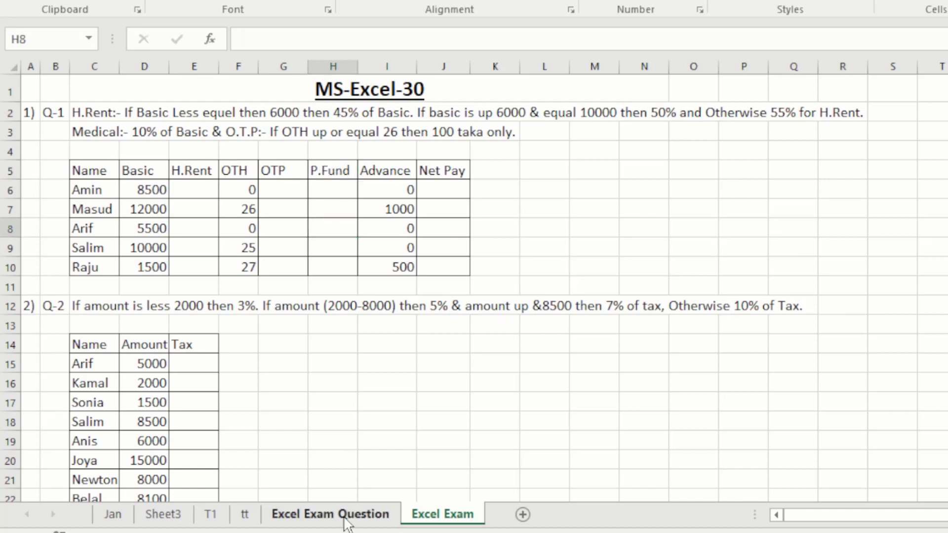
left_click(330, 514)
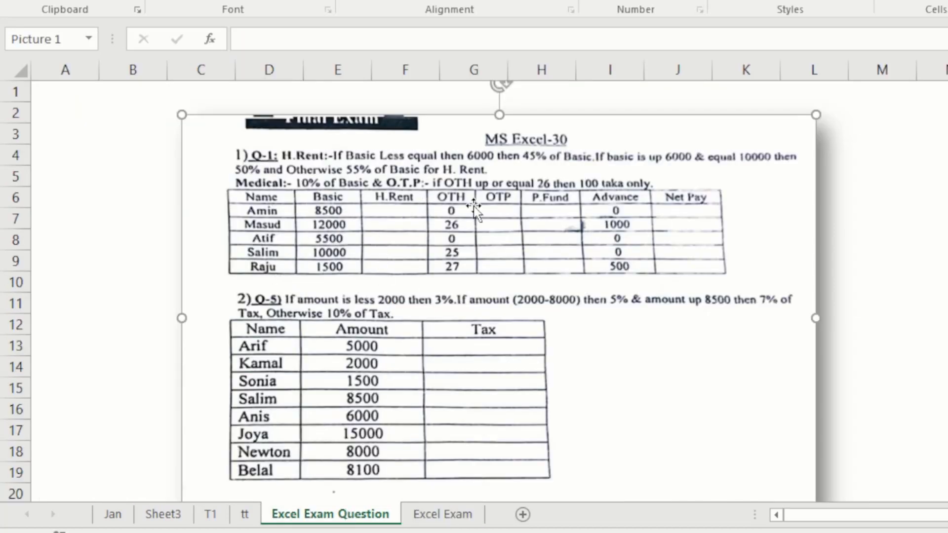
left_click(436, 513)
left_click(103, 129)
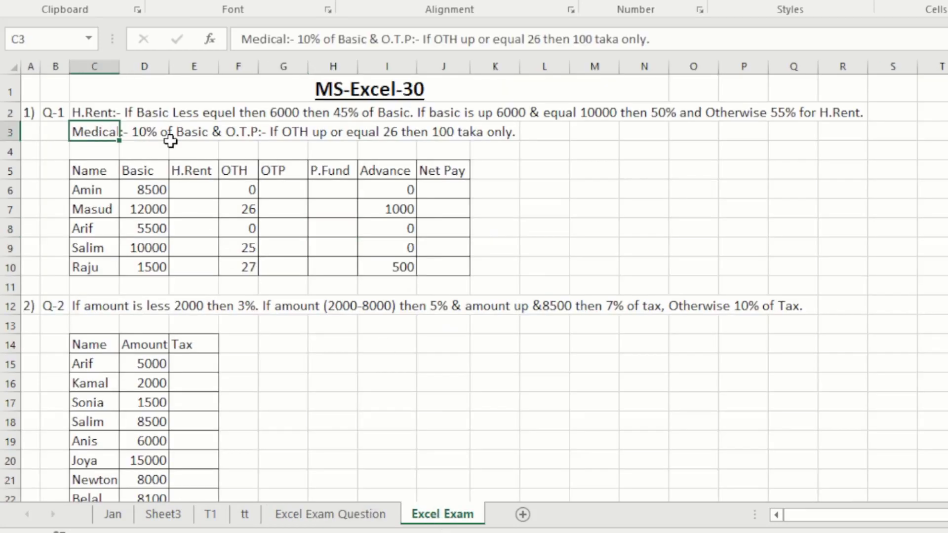
key("Right")
key("Right")
left_click(346, 190)
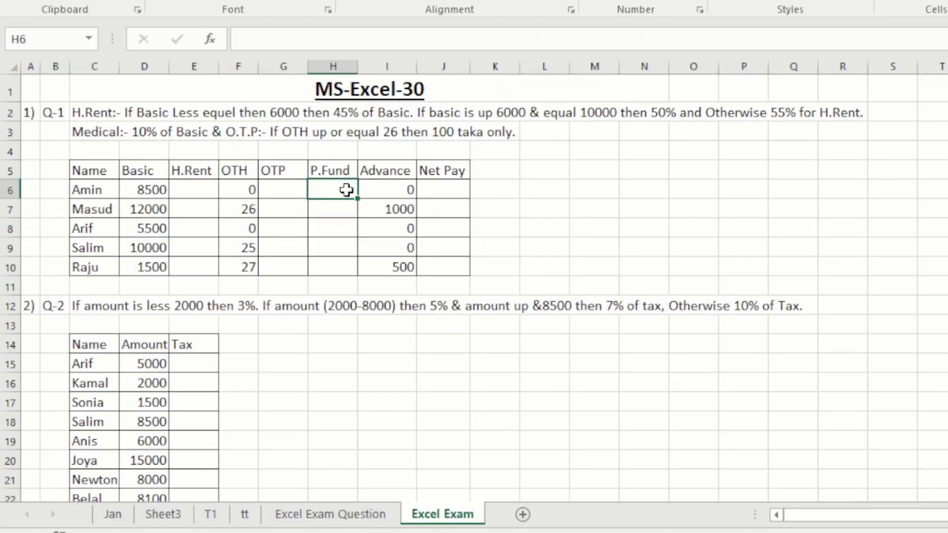
left_click(141, 189)
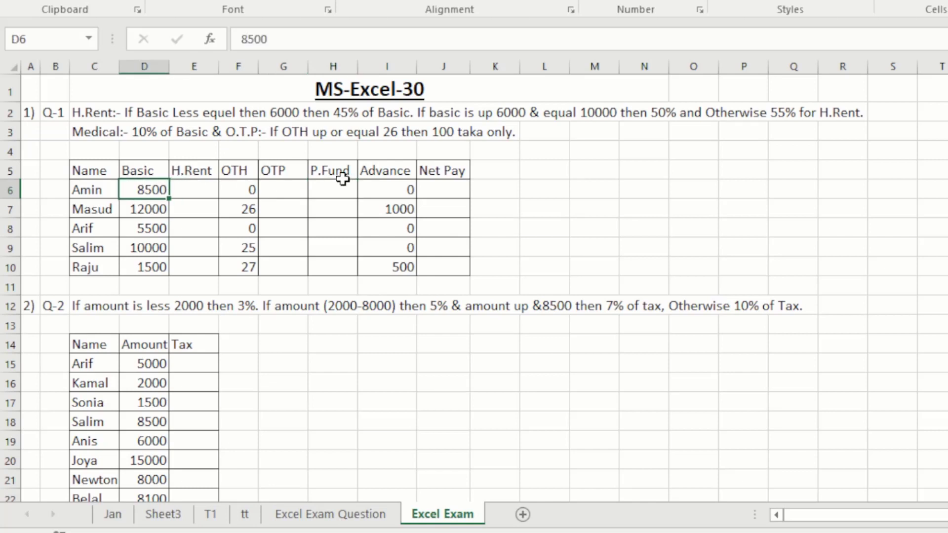
left_click(341, 177)
left_click(337, 185)
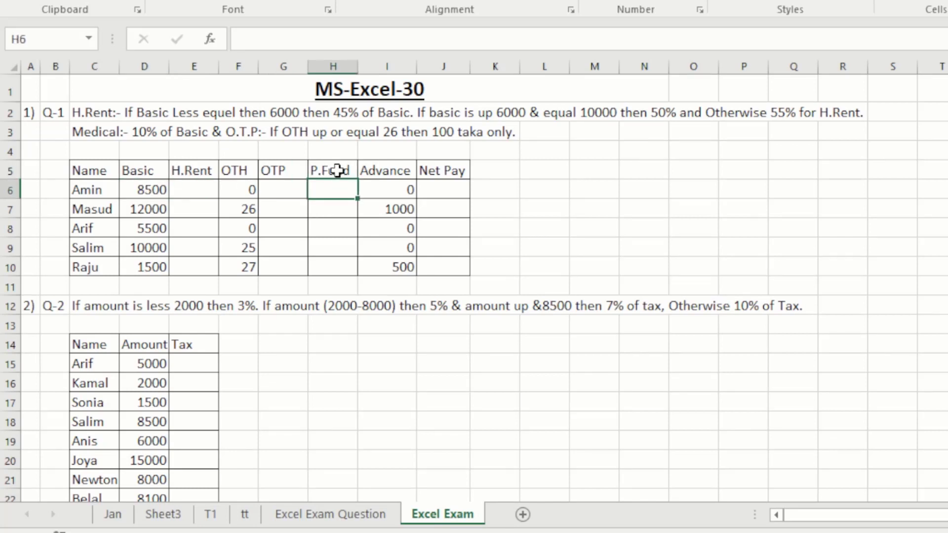
Step: Examine the P.Fund, Advance and Net Pay columns of the Q-1 table to see how Advance relates to Net Pay
left_click(335, 206)
left_click(395, 193)
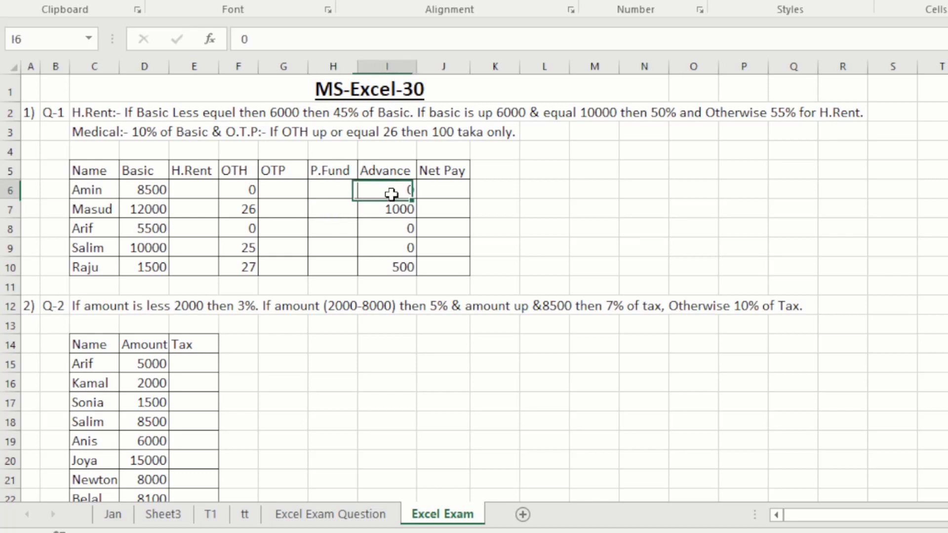
left_click(398, 171)
left_click(460, 177)
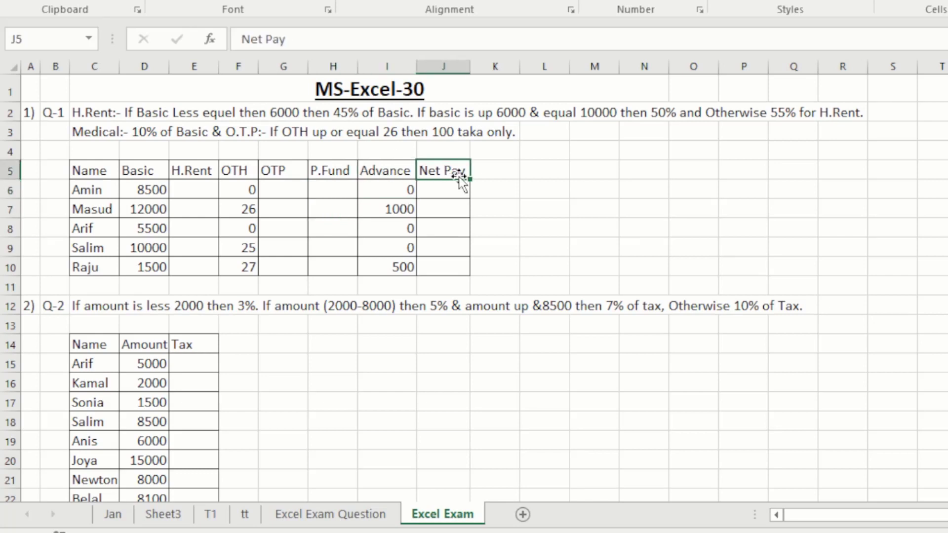
left_click(449, 207)
left_click(439, 175)
left_click(398, 189)
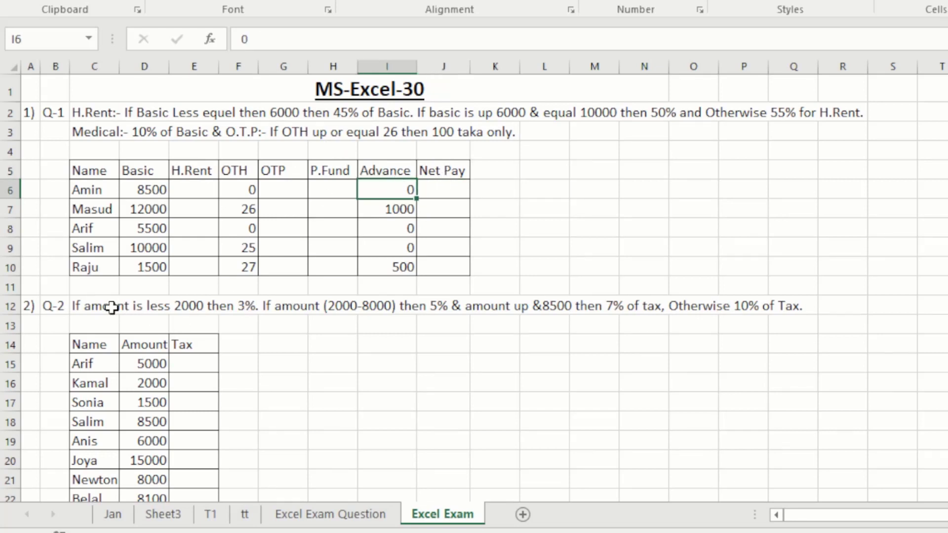
Step: Read the first two Q-2 tax conditions in row 12 and examine the empty Tax cells they apply to
left_click(74, 306)
left_click(45, 306)
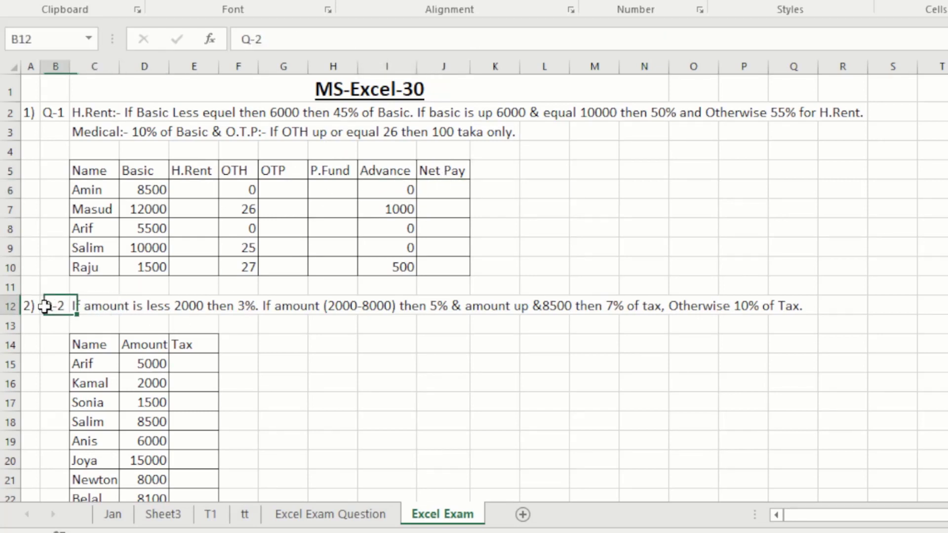
left_click(84, 307)
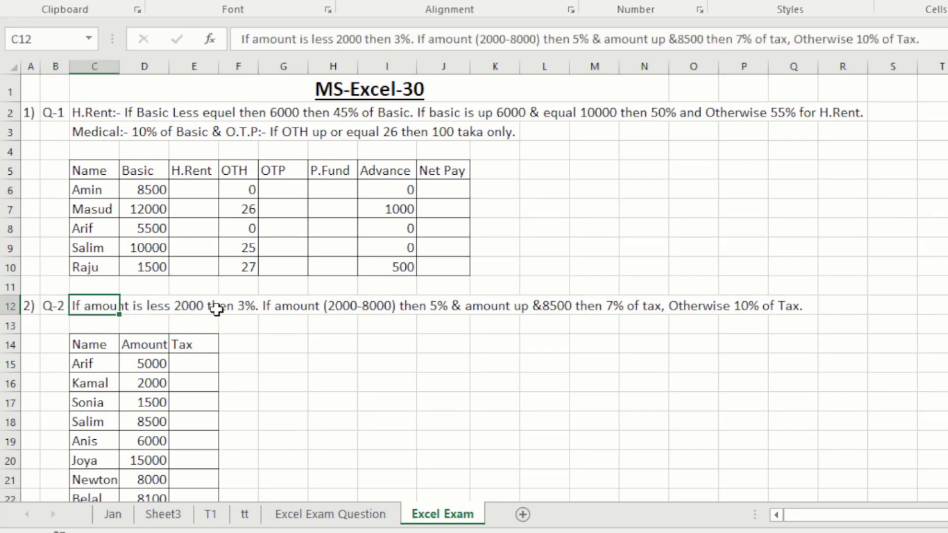
left_click(241, 309)
left_click(196, 376)
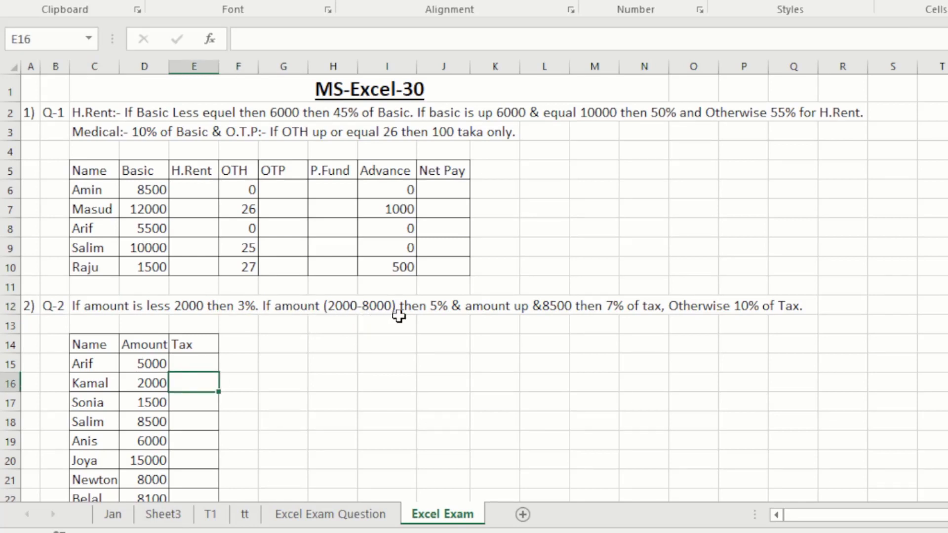
left_click(449, 308)
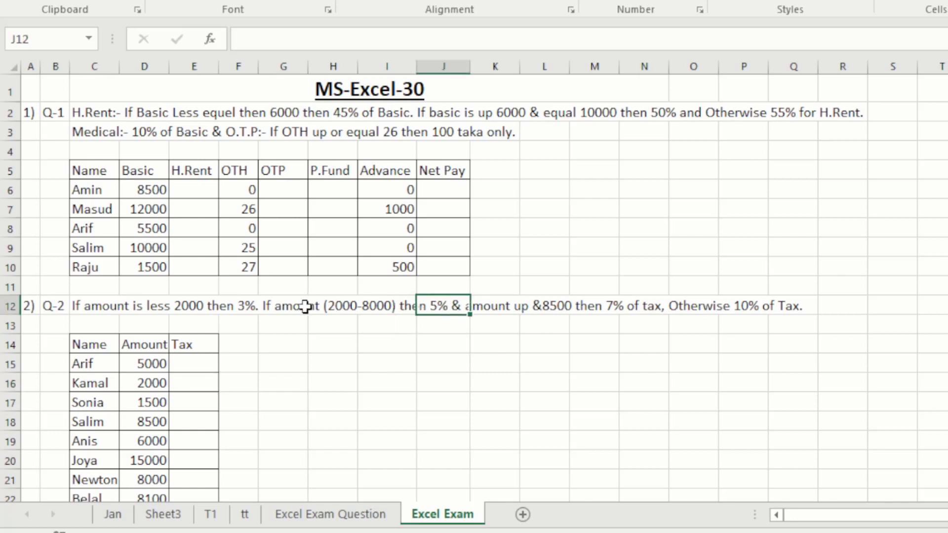
left_click(355, 308)
left_click(404, 309)
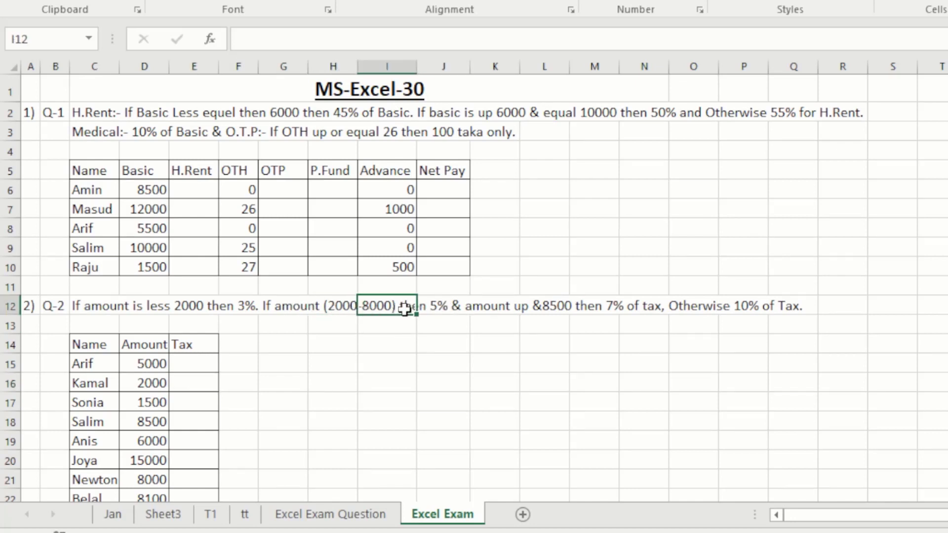
left_click(203, 362)
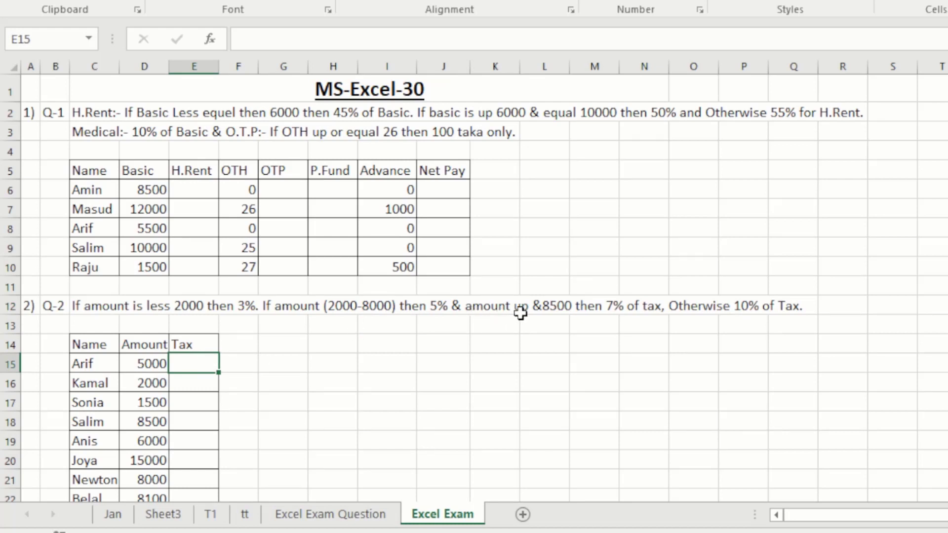
Step: Read the last two Q-2 tax conditions in row 12, including the otherwise case, against the empty Tax column
left_click(592, 316)
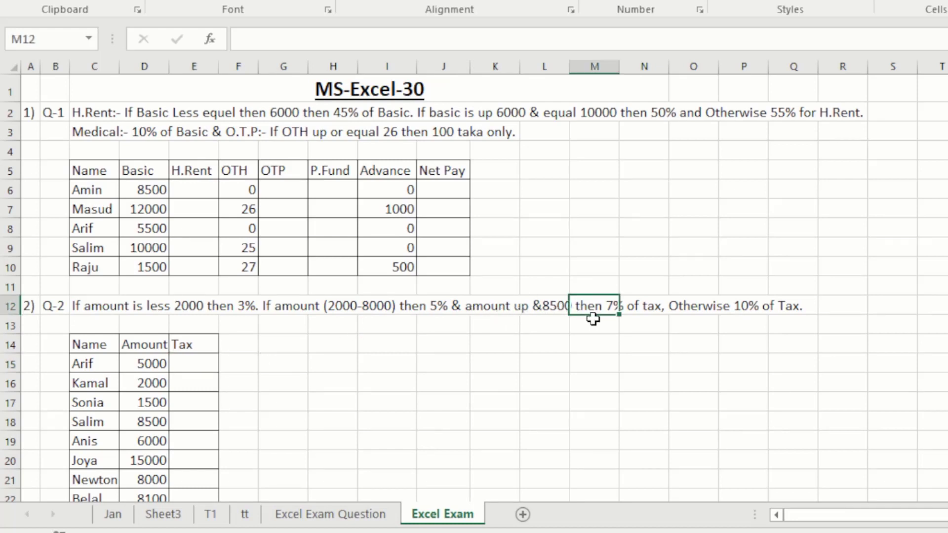
left_click(637, 321)
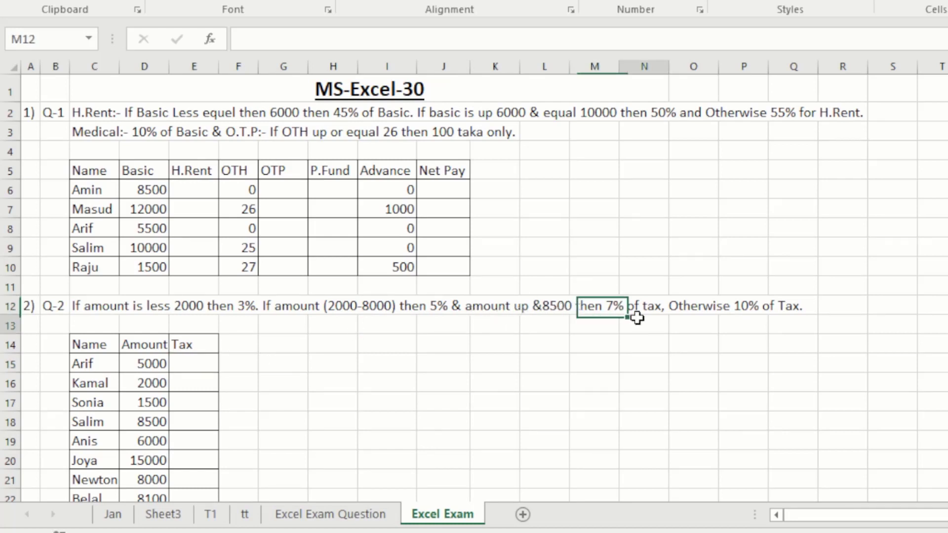
left_click(663, 307)
left_click(211, 361)
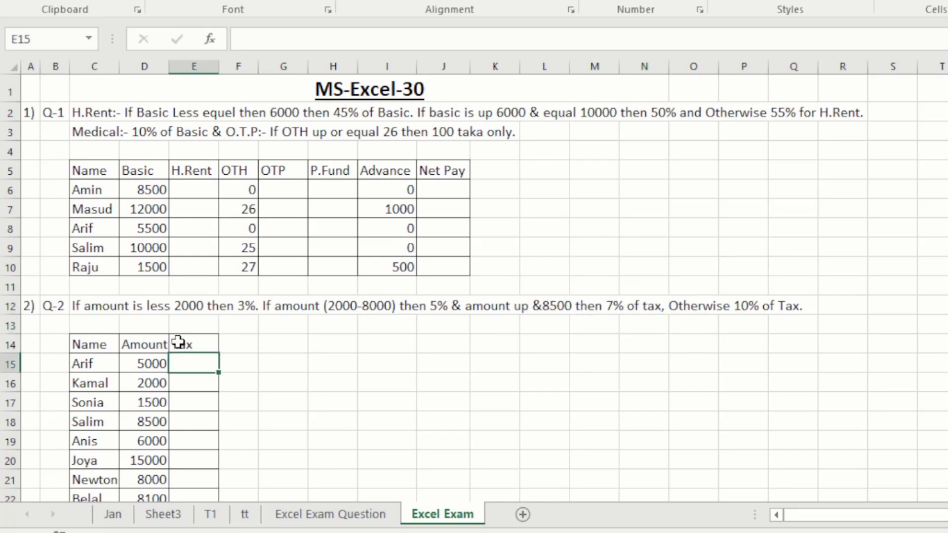
left_click(194, 381)
left_click(620, 305)
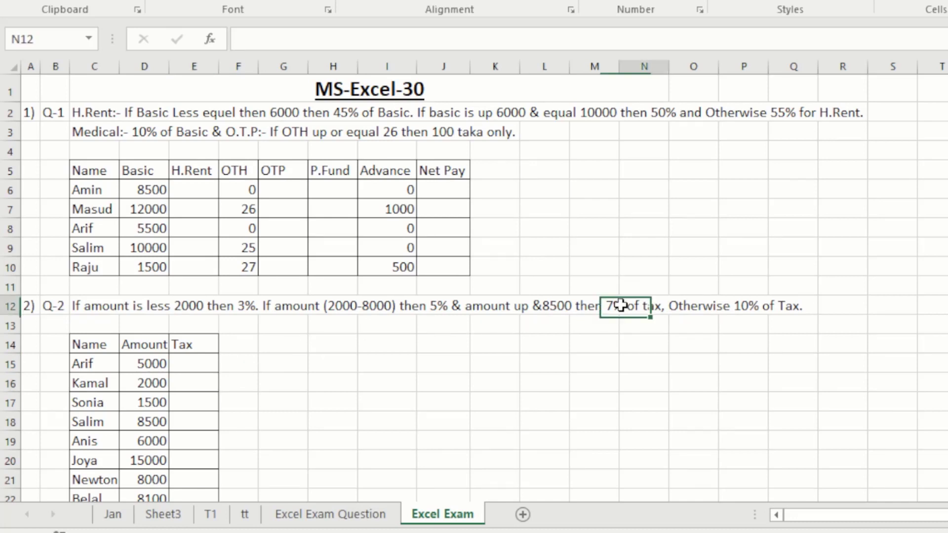
left_click(772, 286)
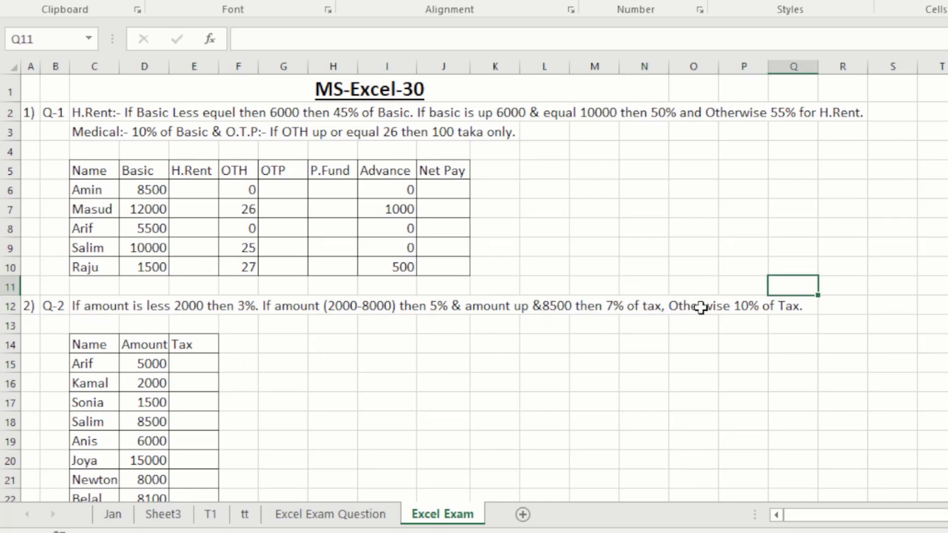
left_click(682, 322)
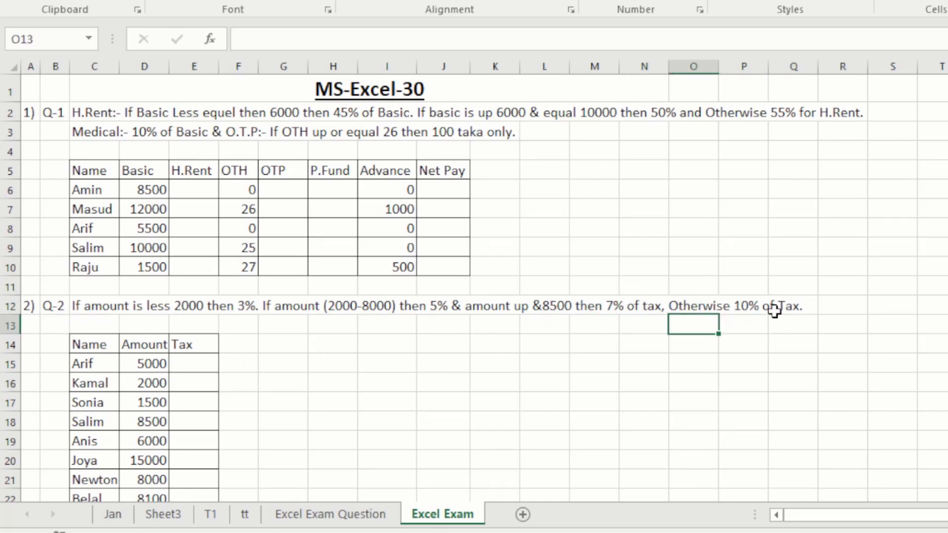
left_click(774, 309)
left_click(196, 360)
left_click(267, 377)
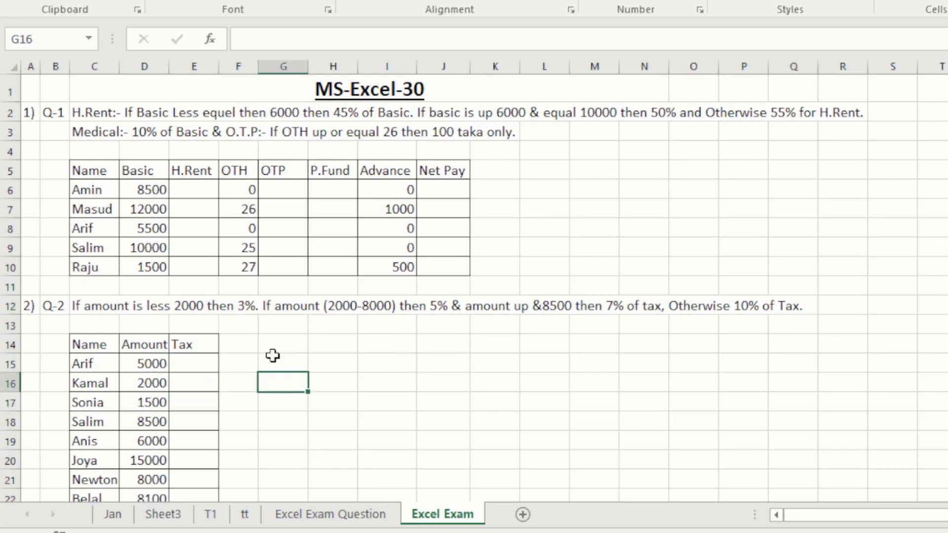
left_click(328, 341)
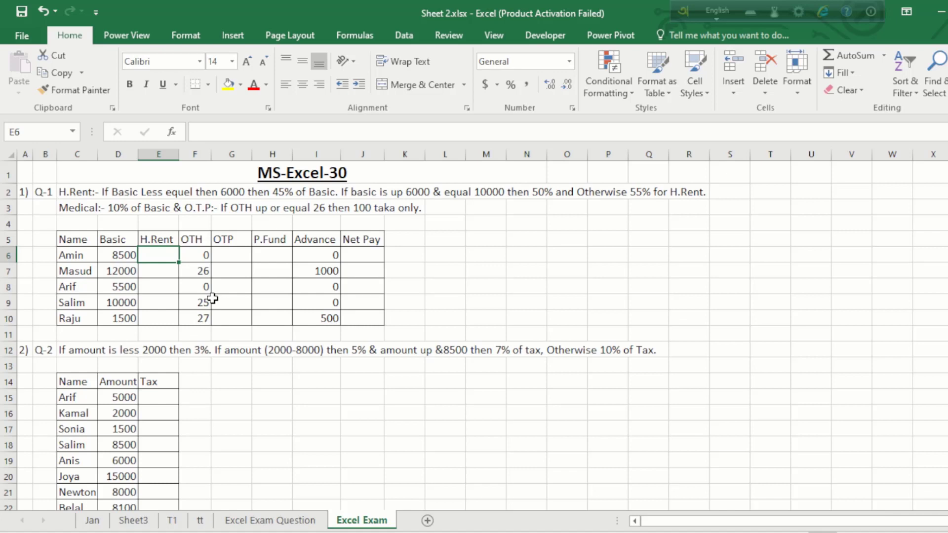
Step: Begin an IF formula in H.Rent cell E6 with the logical test D6<=6000
type("=")
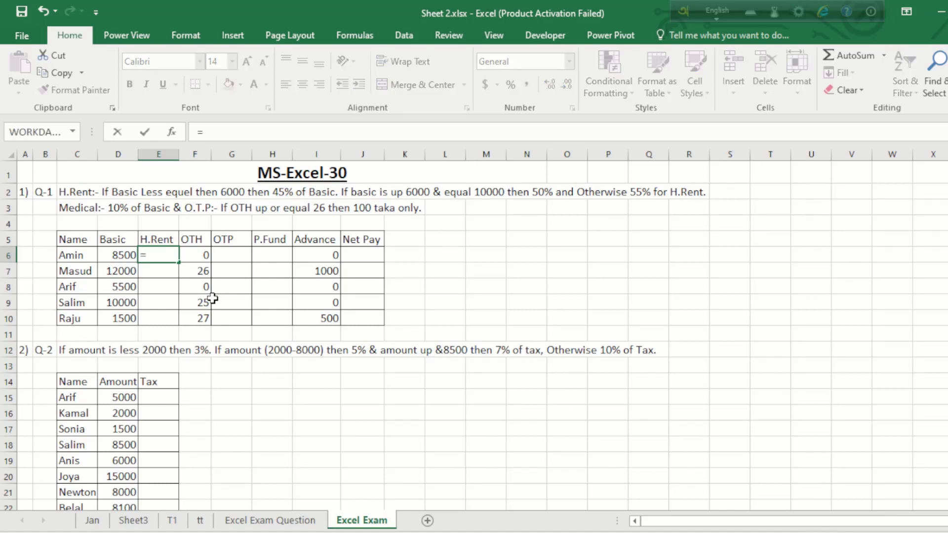
type("if")
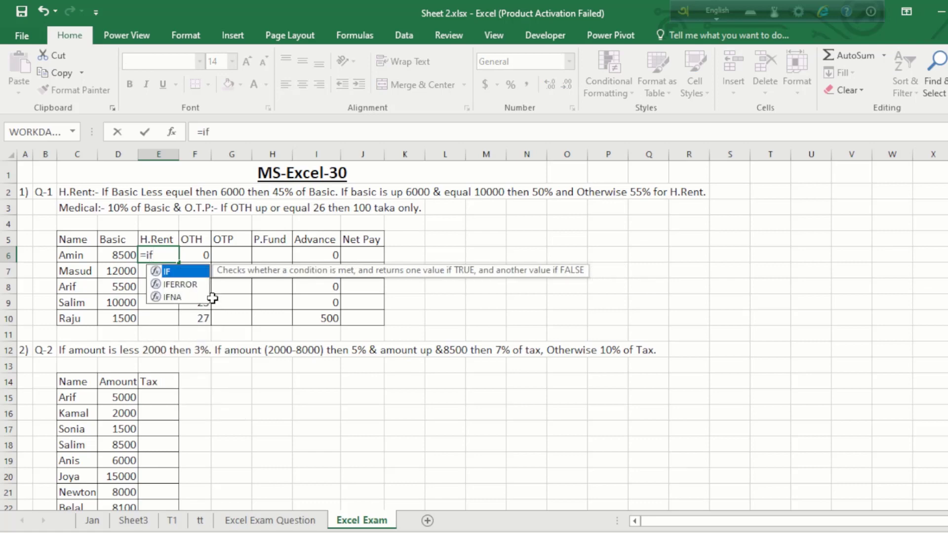
key("Tab")
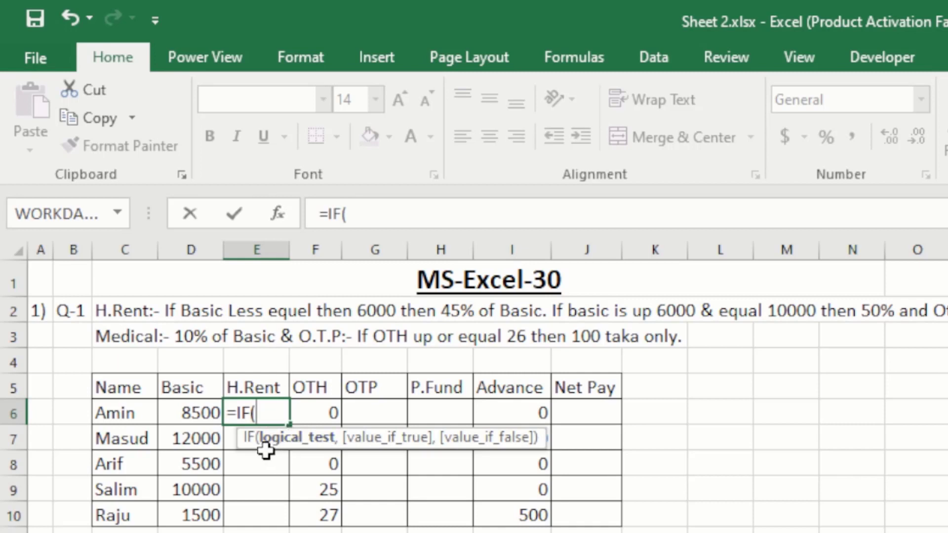
left_click(190, 414)
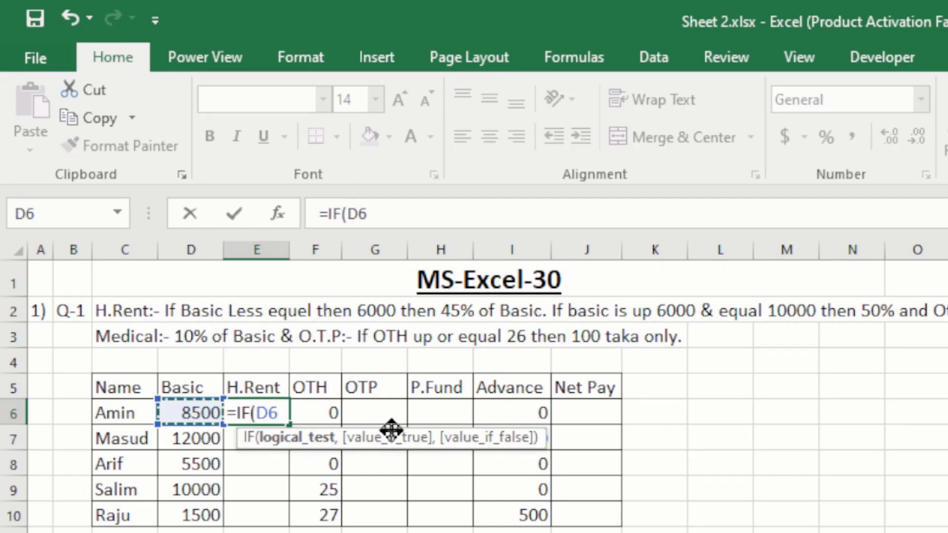
type("<")
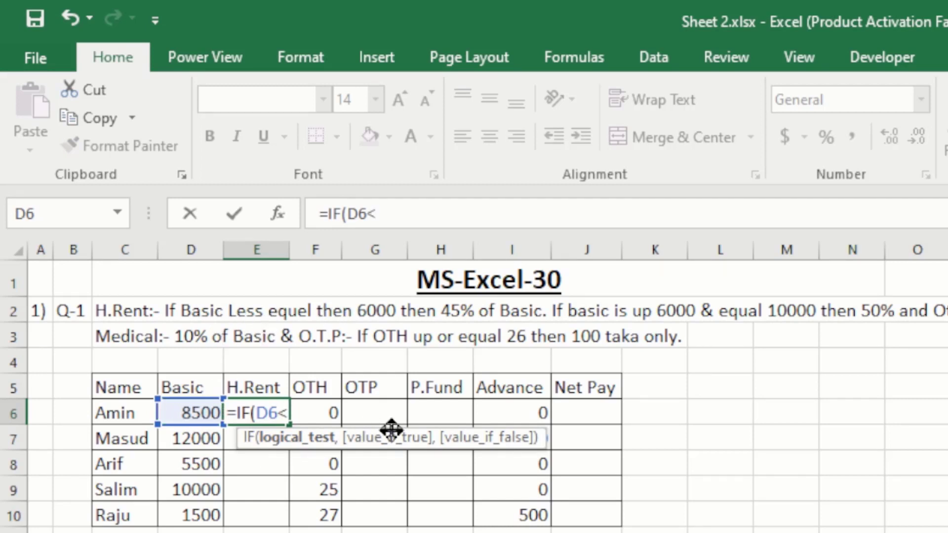
type("=")
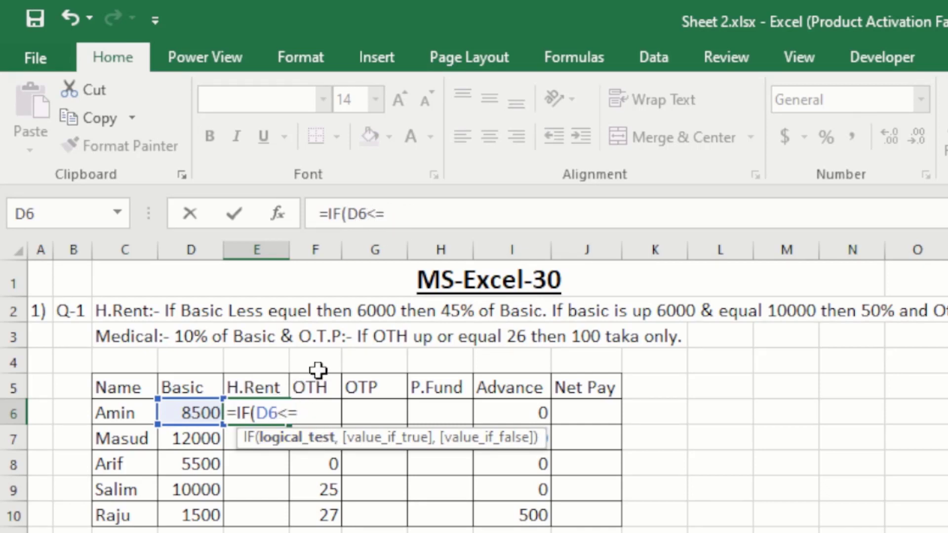
type("6000")
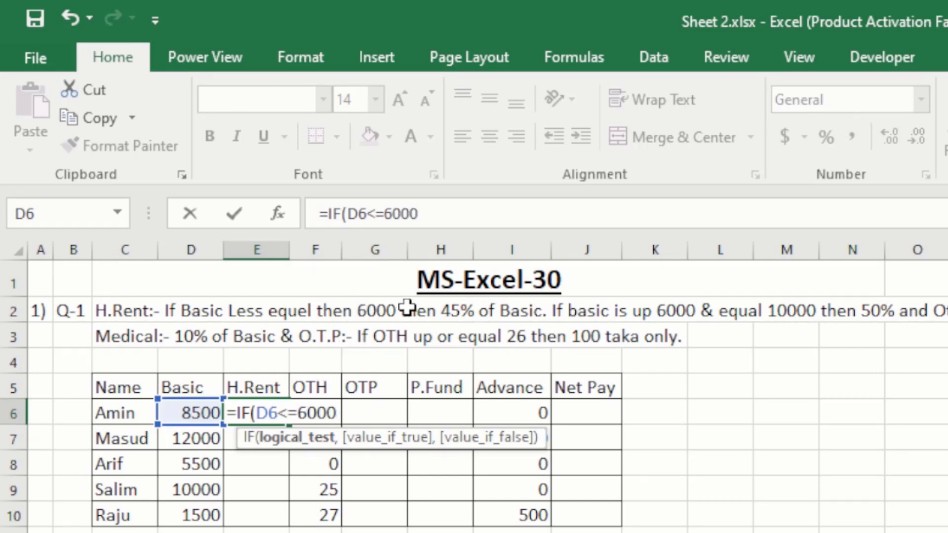
Step: Set the IF formula's true value to D6*0.45 and start a nested IF as its false value
type(",")
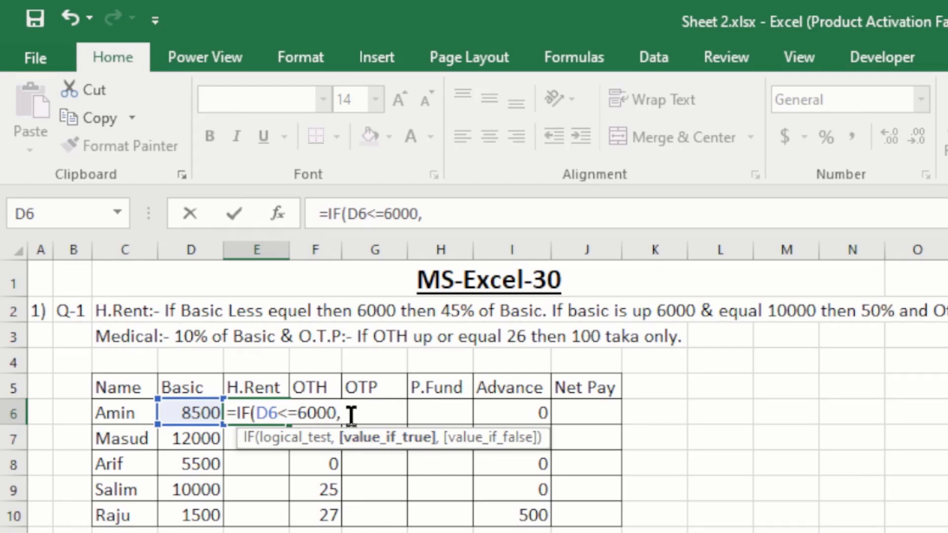
left_click(191, 413)
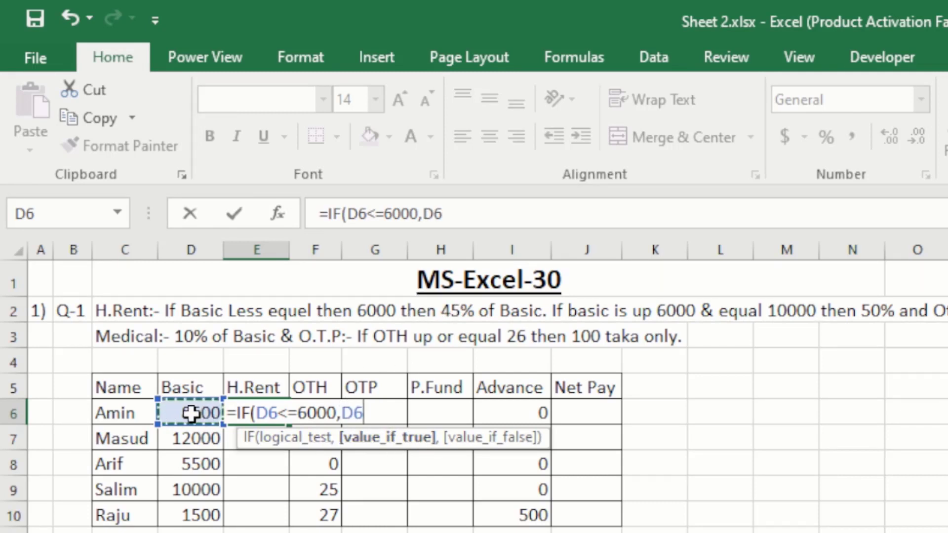
type("*0")
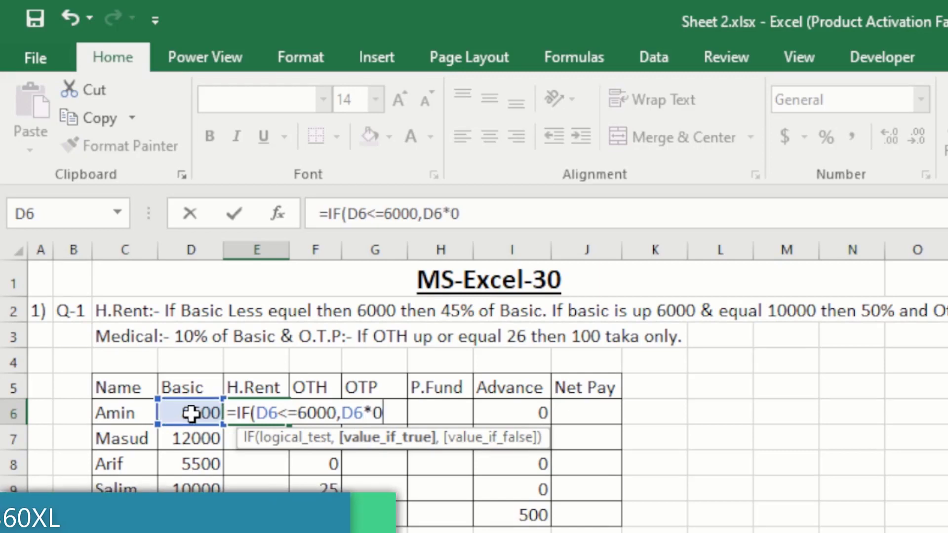
type(".45")
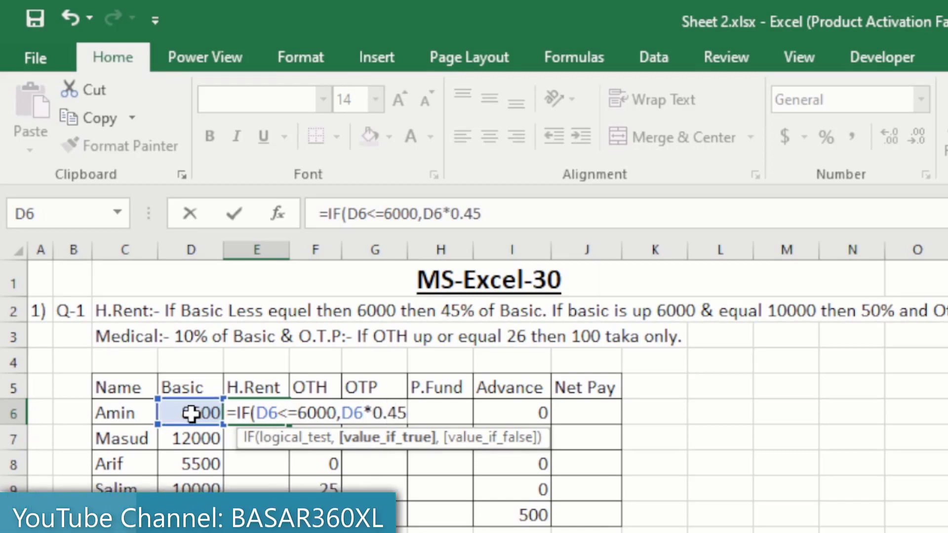
type(",")
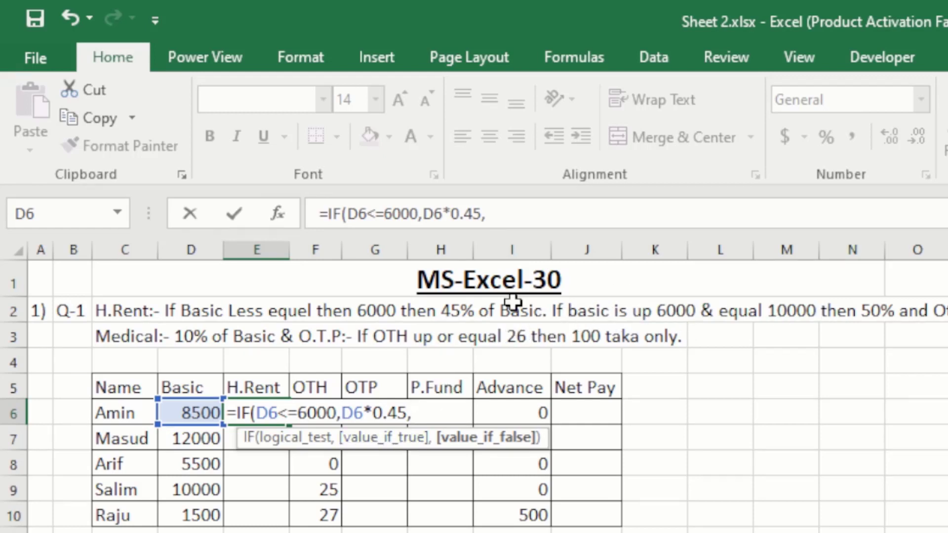
type("if")
key("Tab")
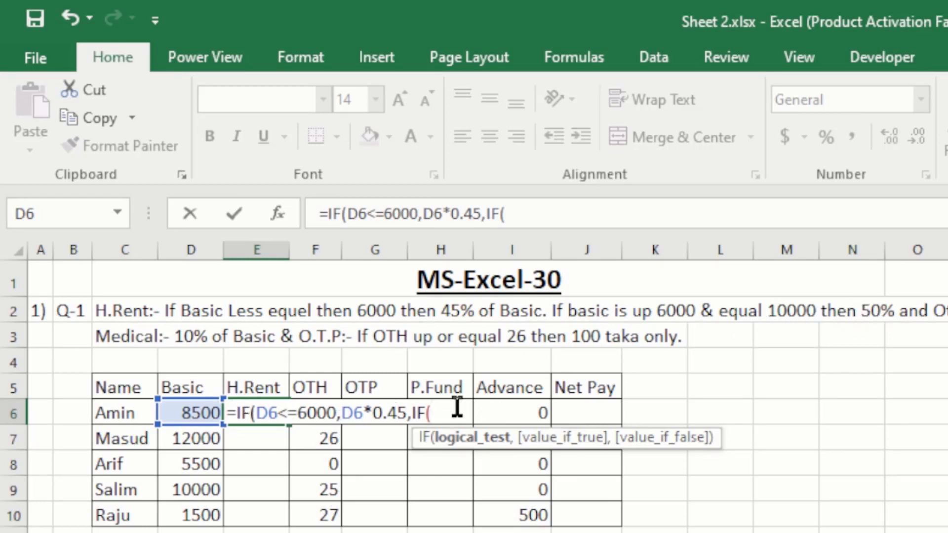
left_click(185, 410)
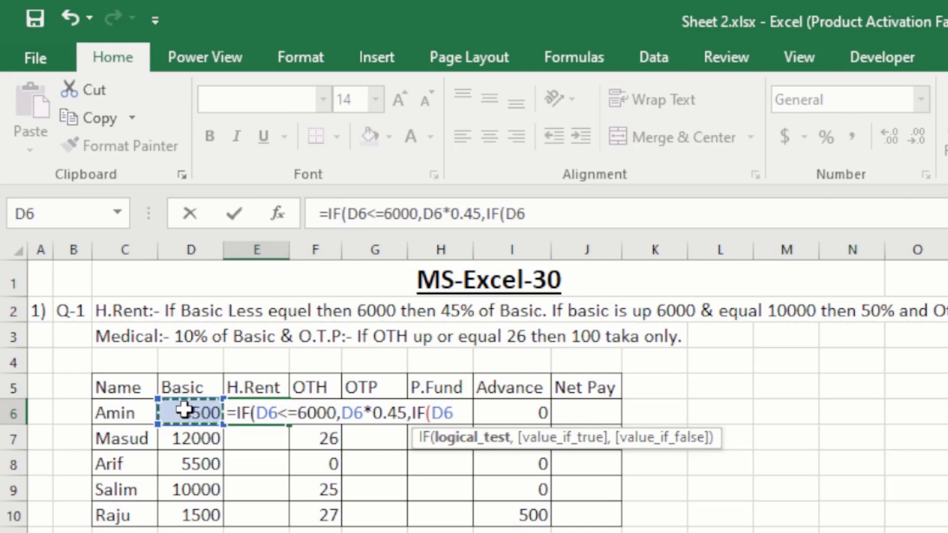
key("BackSpace")
key("BackSpace")
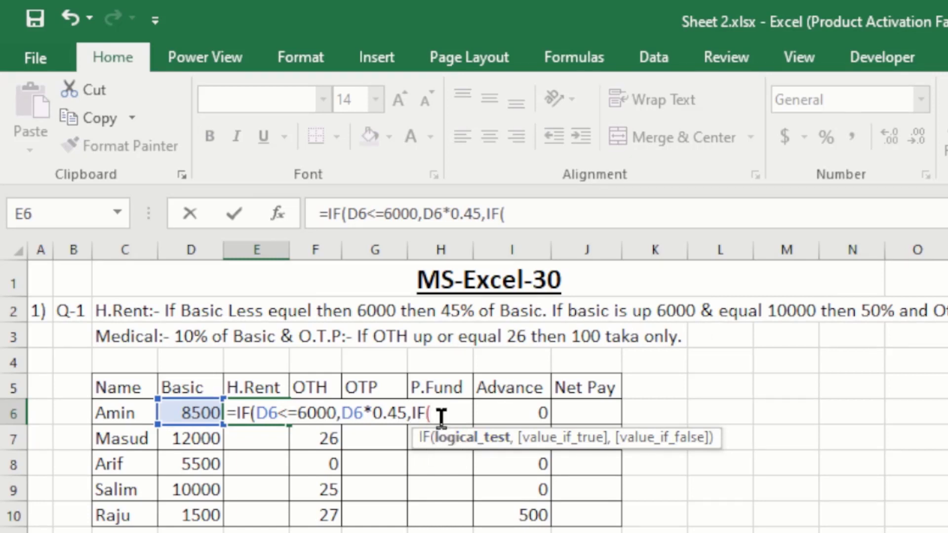
Step: Give the nested IF in E6 the logical test AND(D6>=6000,D6<=10000)
type("and")
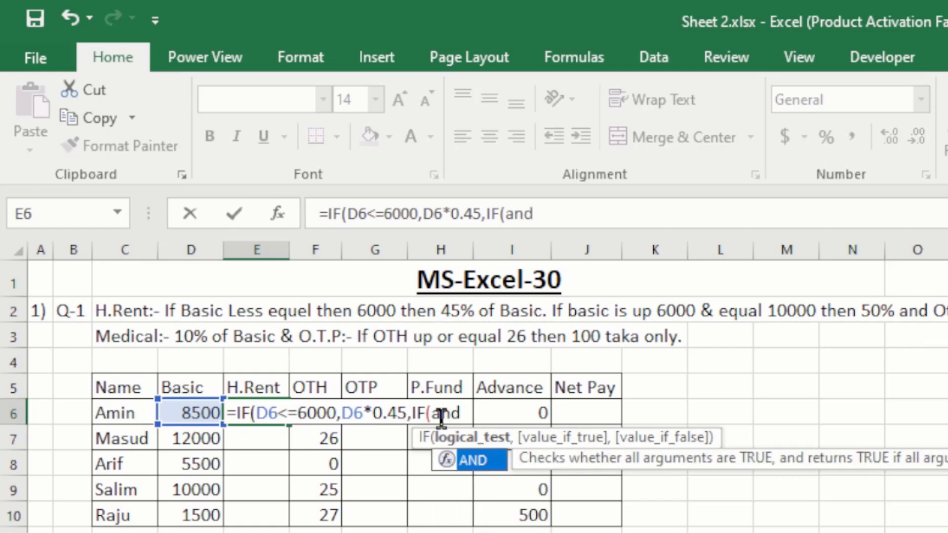
key("Tab")
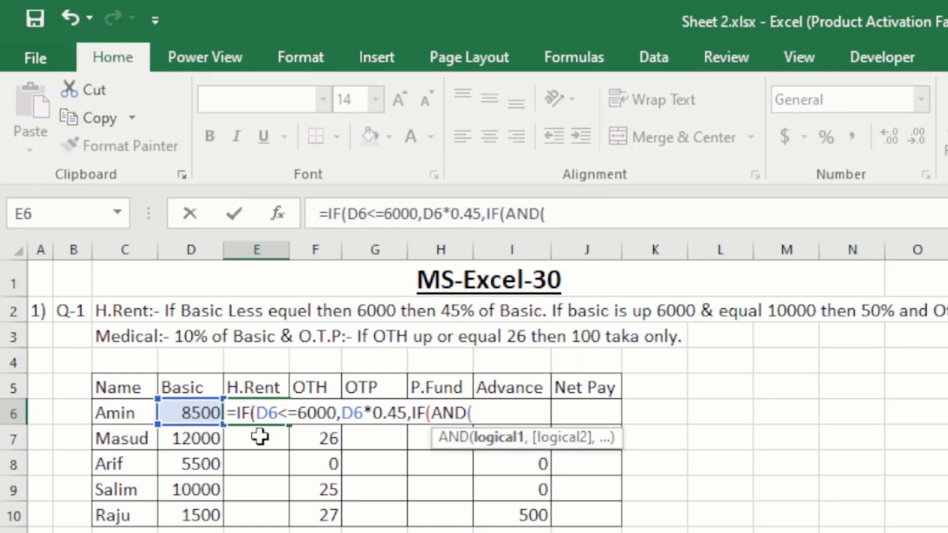
left_click(181, 414)
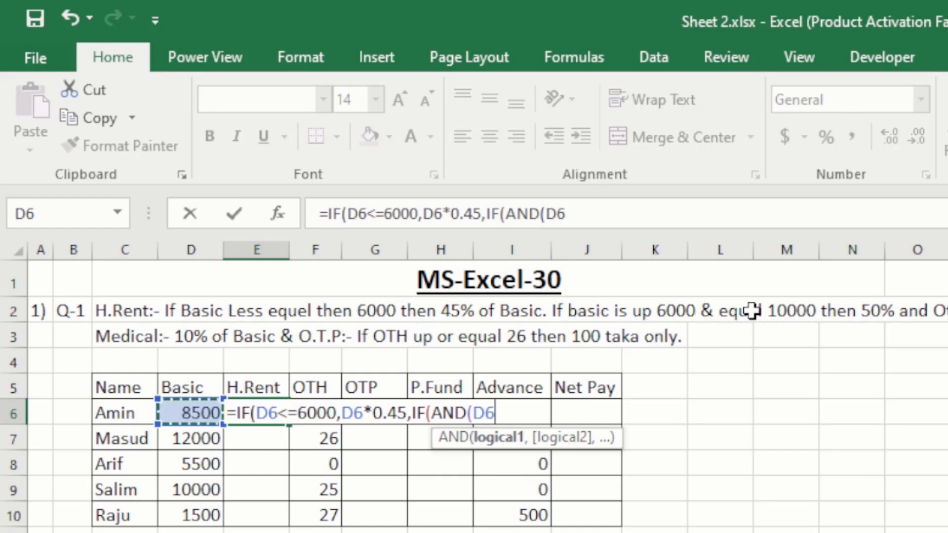
type("<")
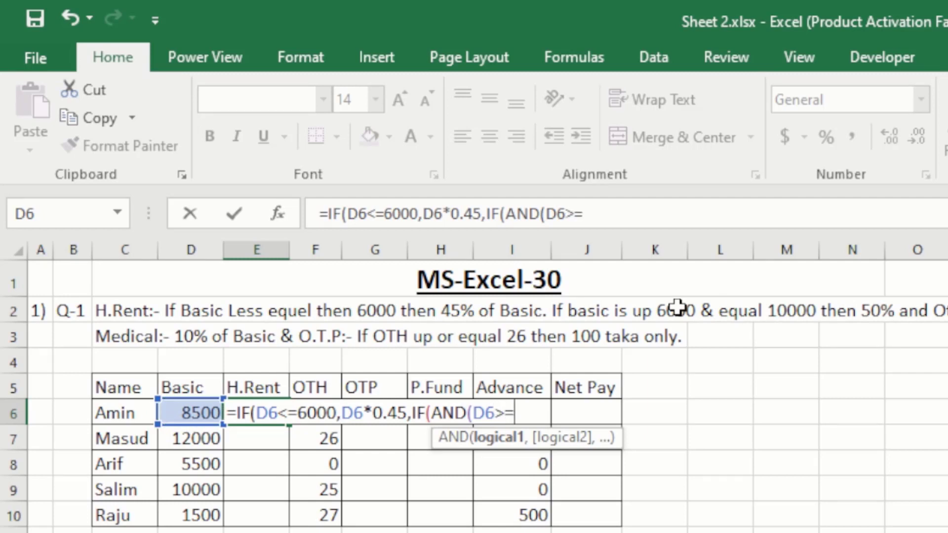
type("=6000")
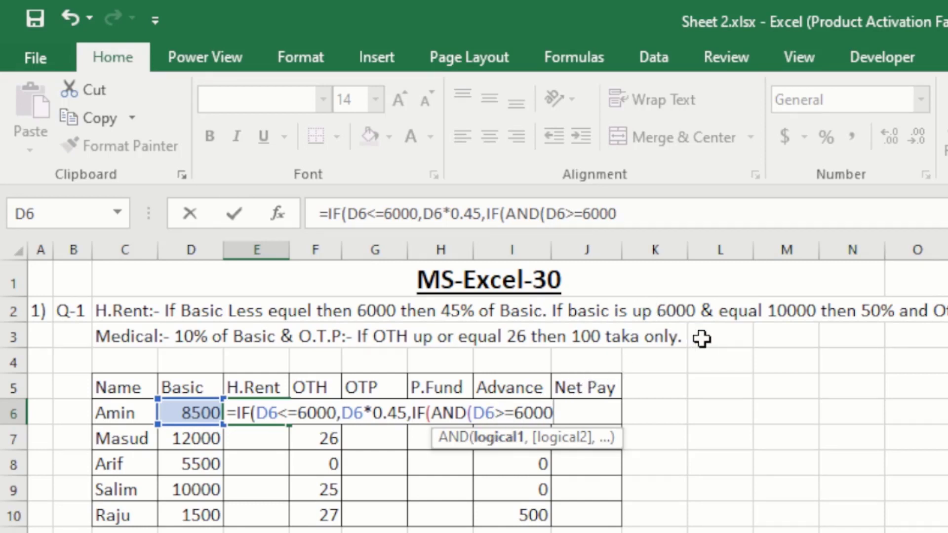
type(",")
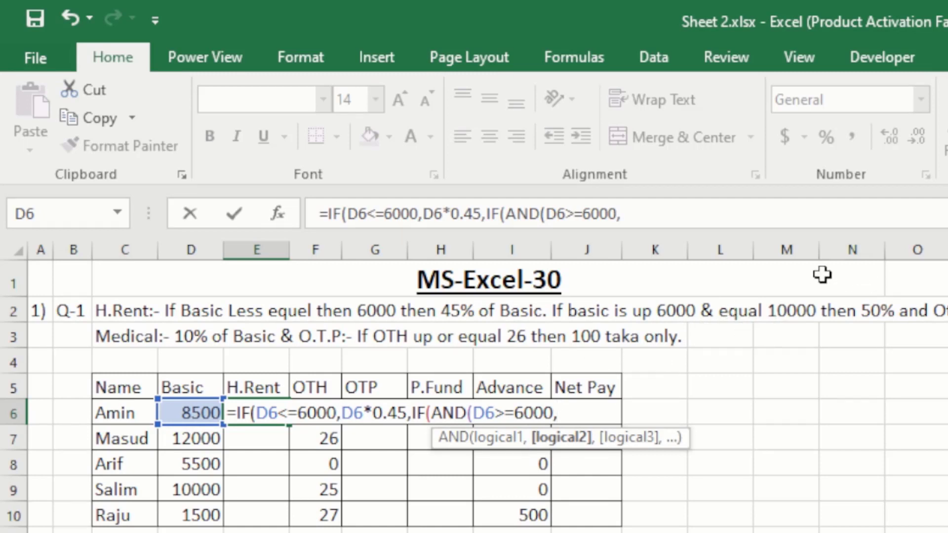
left_click(194, 411)
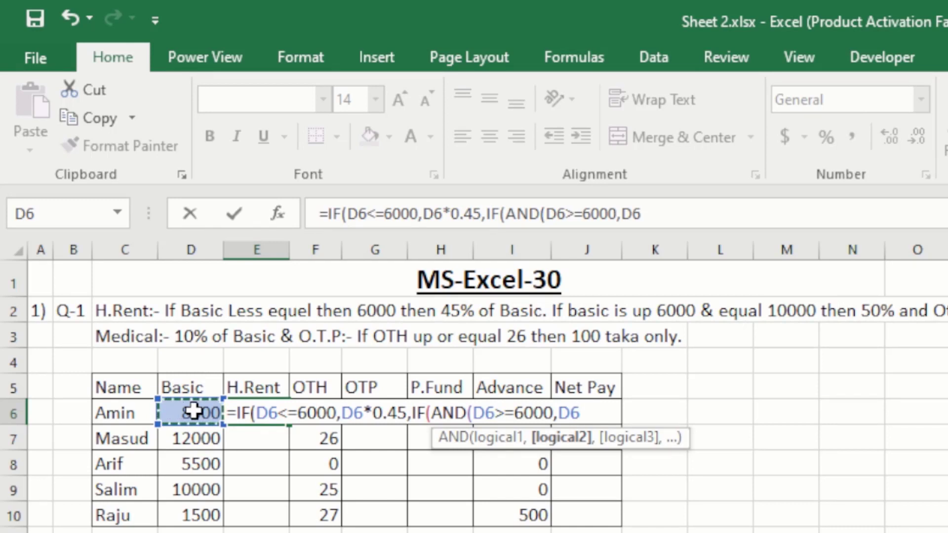
type(">=6")
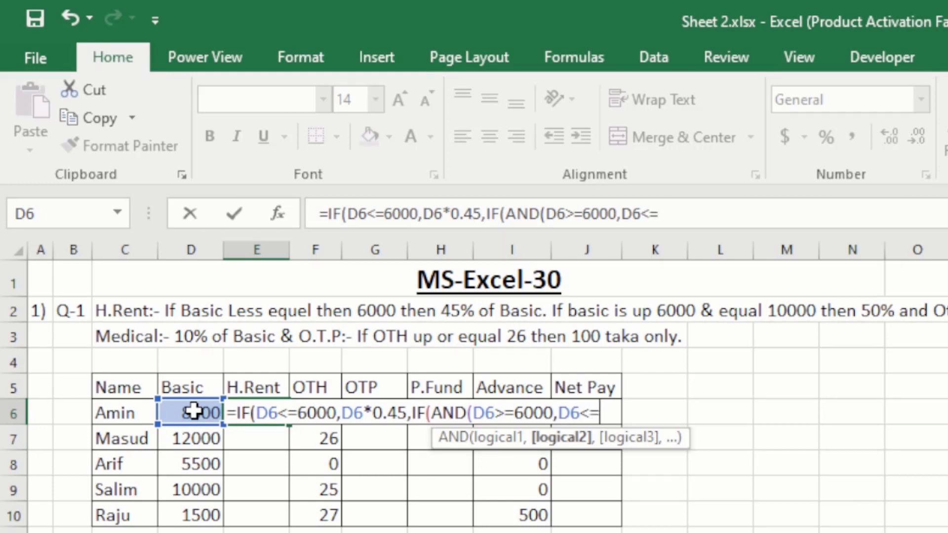
type("0000")
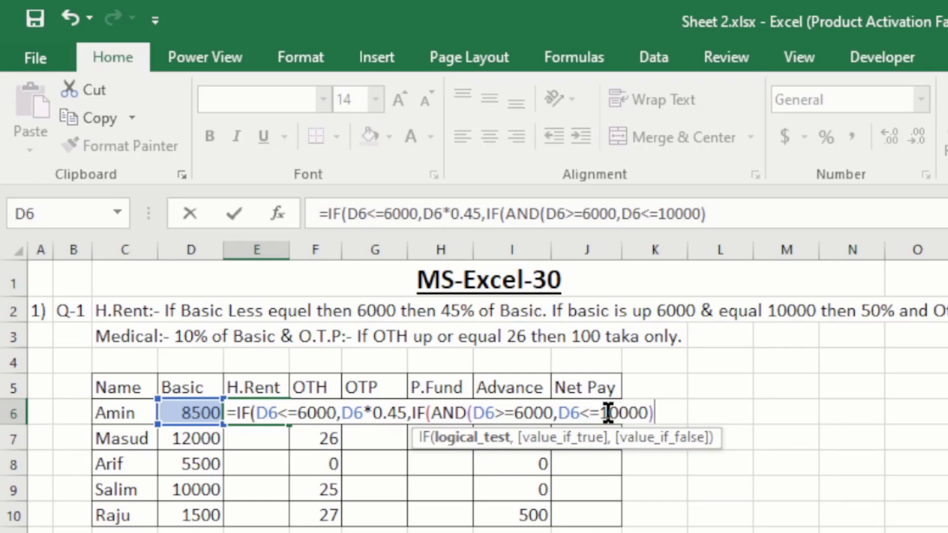
Step: Set the nested IF's true value to D6*0.50
type(",")
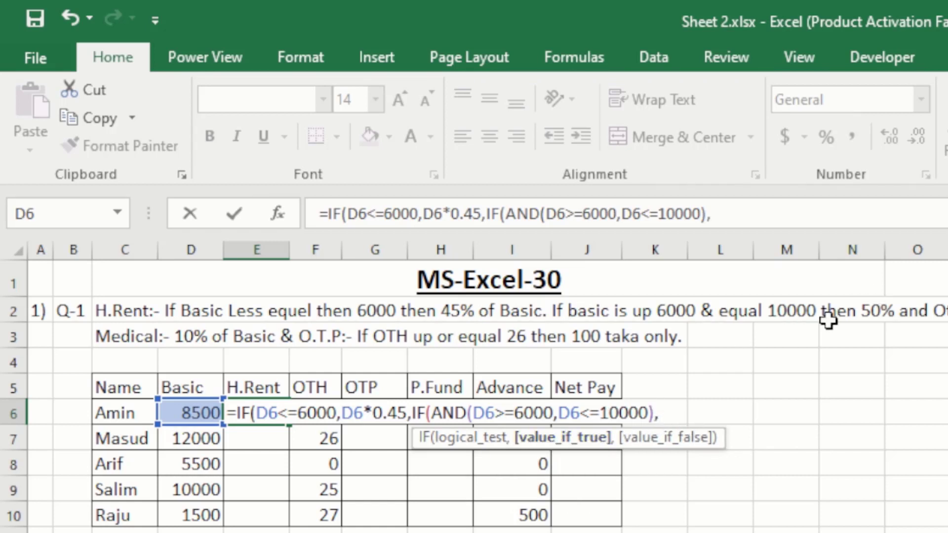
left_click(193, 414)
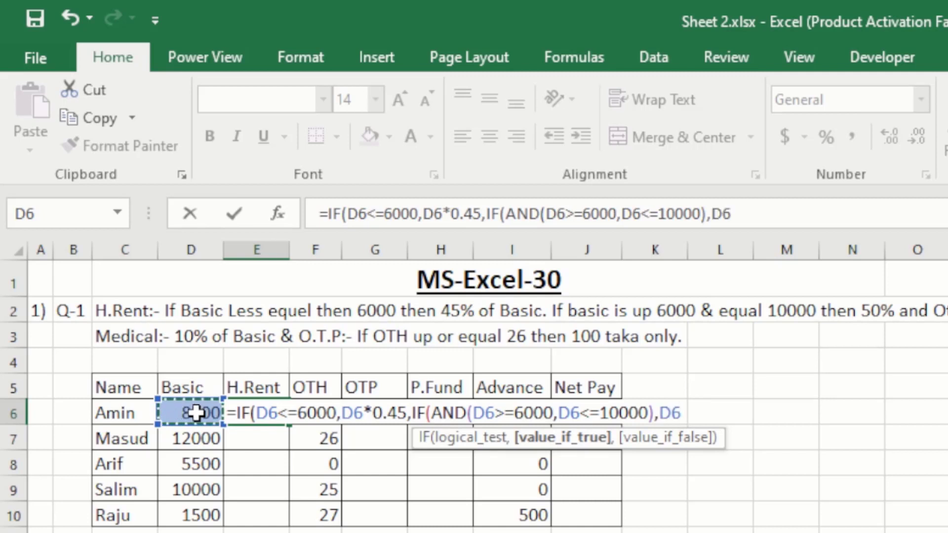
type("*")
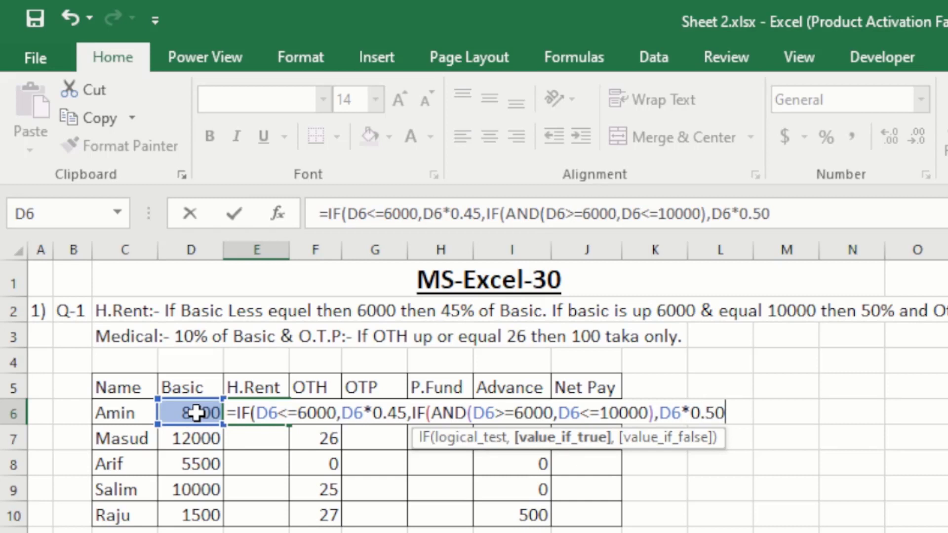
type("0.50,")
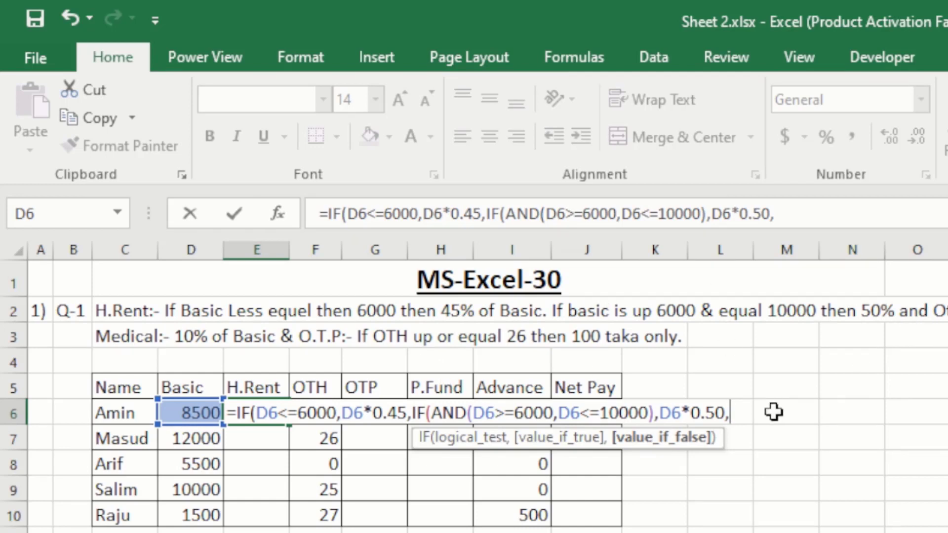
Step: Set the nested IF's false value to D6*0.55 and enter the H.Rent formula with both IFs closed
left_click(191, 415)
type("*")
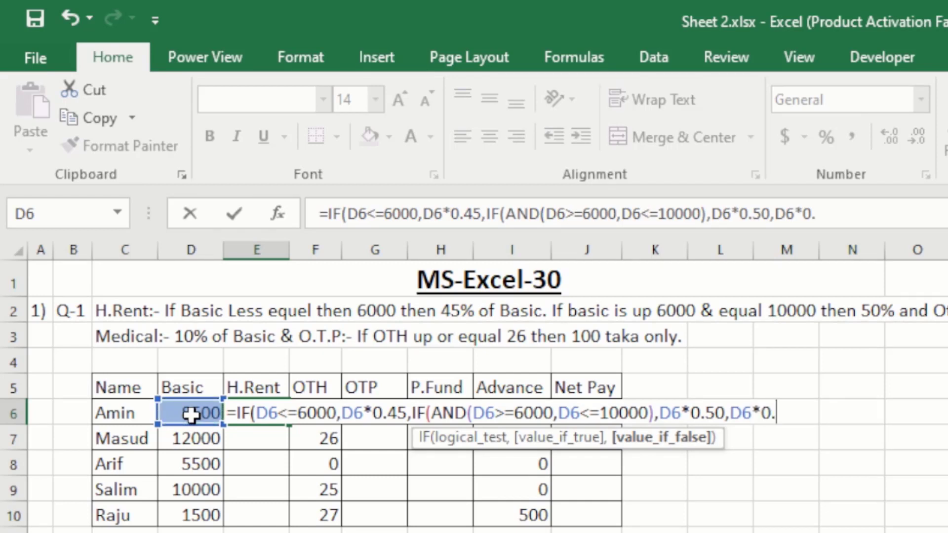
type("0.55)")
key("Return")
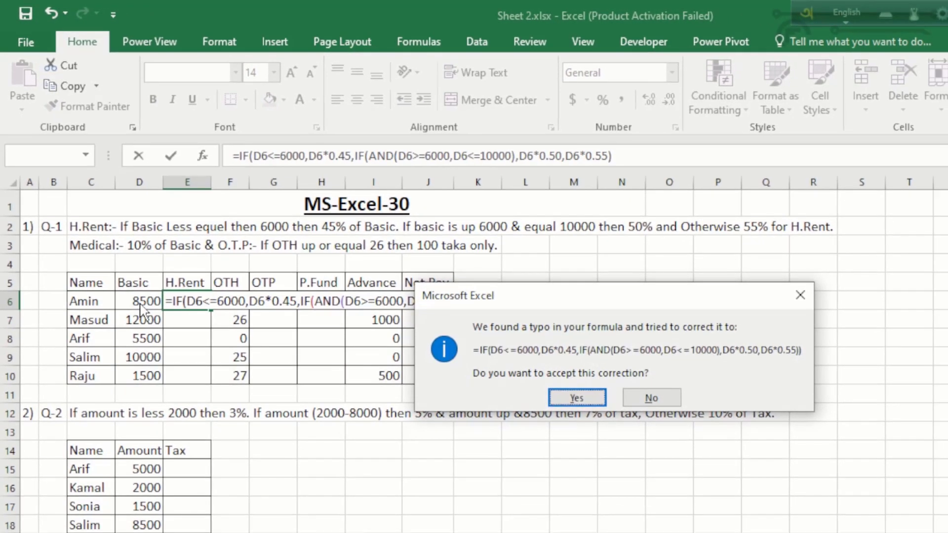
key("Return")
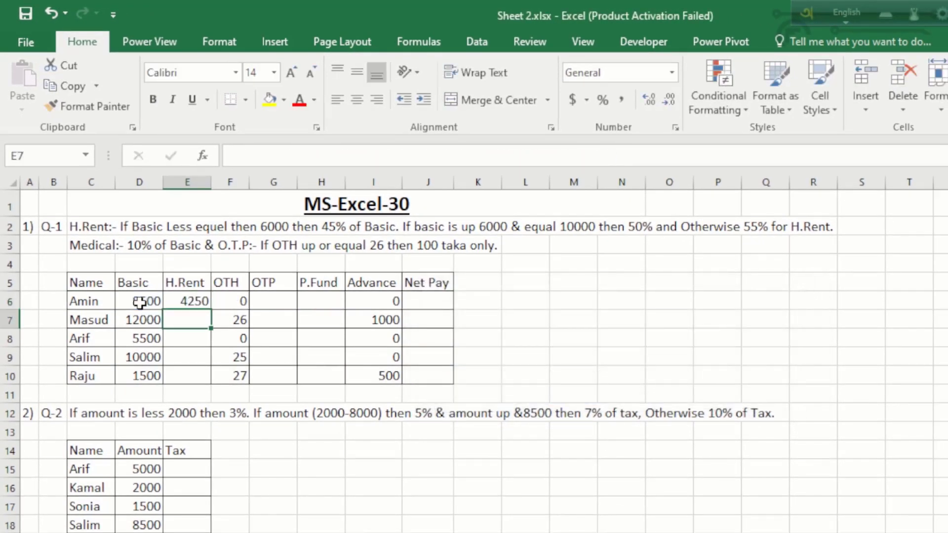
Step: Fill the H.Rent formula from E6 down to E10 and check the copied formulas in the column
left_click(182, 301)
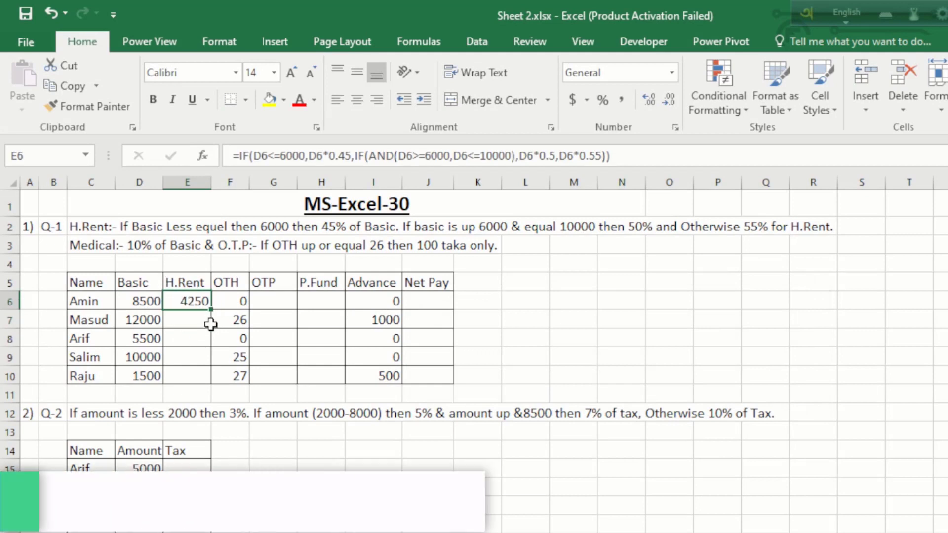
left_click_drag(209, 310, 209, 380)
left_click(188, 322)
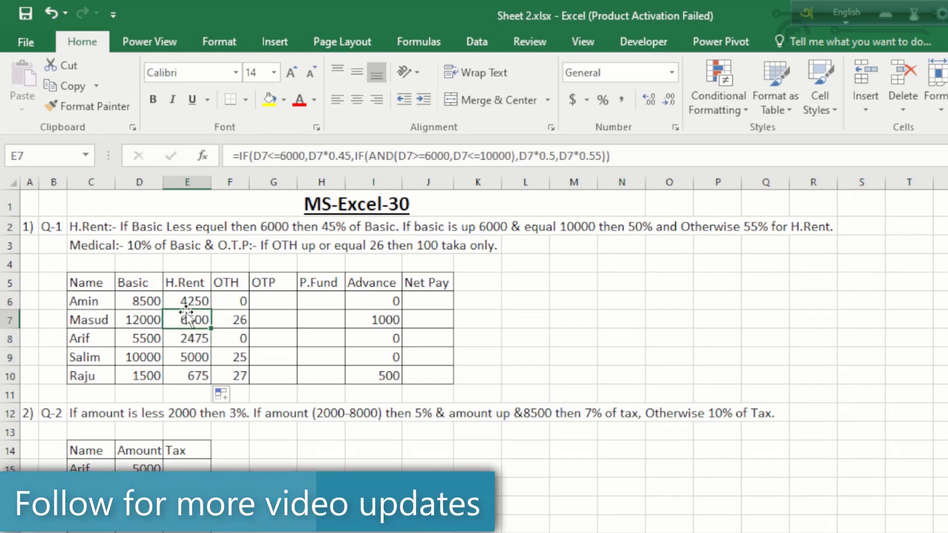
left_click(190, 288)
left_click(187, 317)
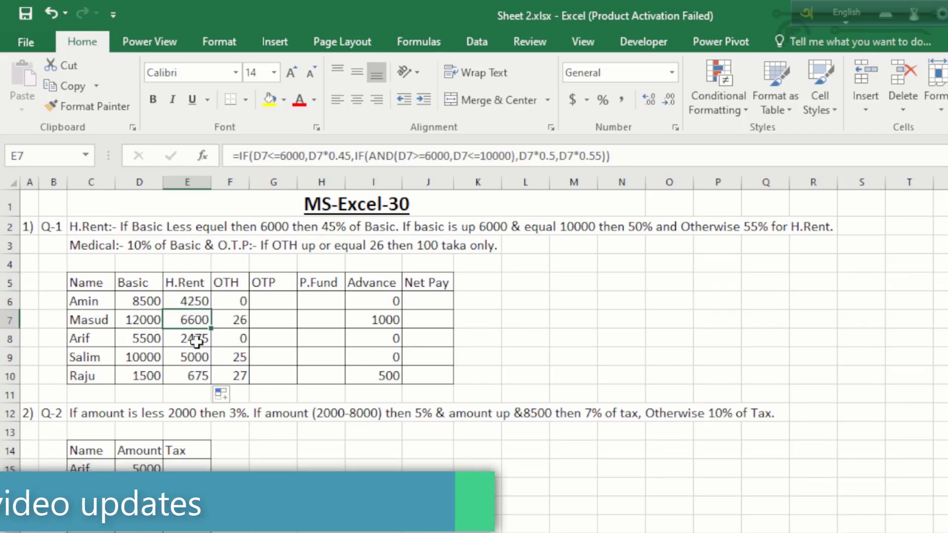
left_click(191, 281)
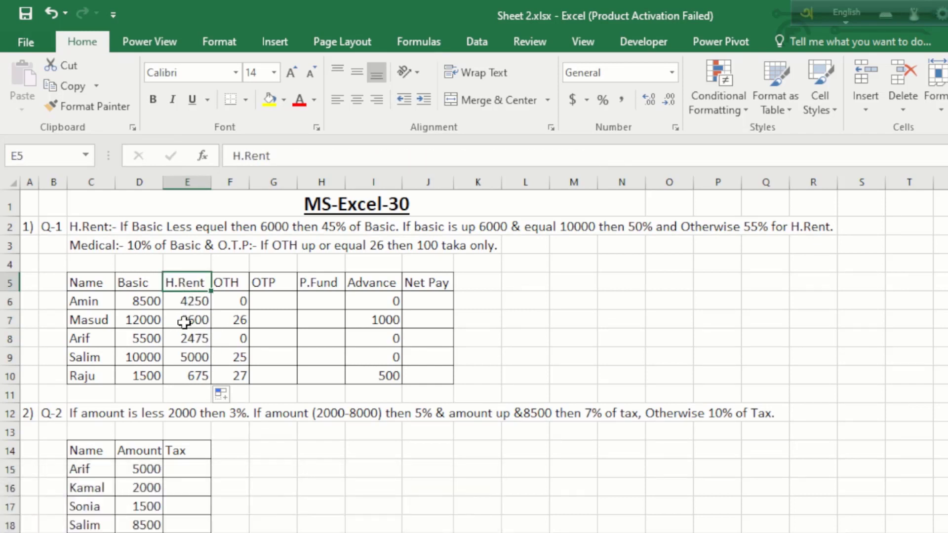
left_click(188, 305)
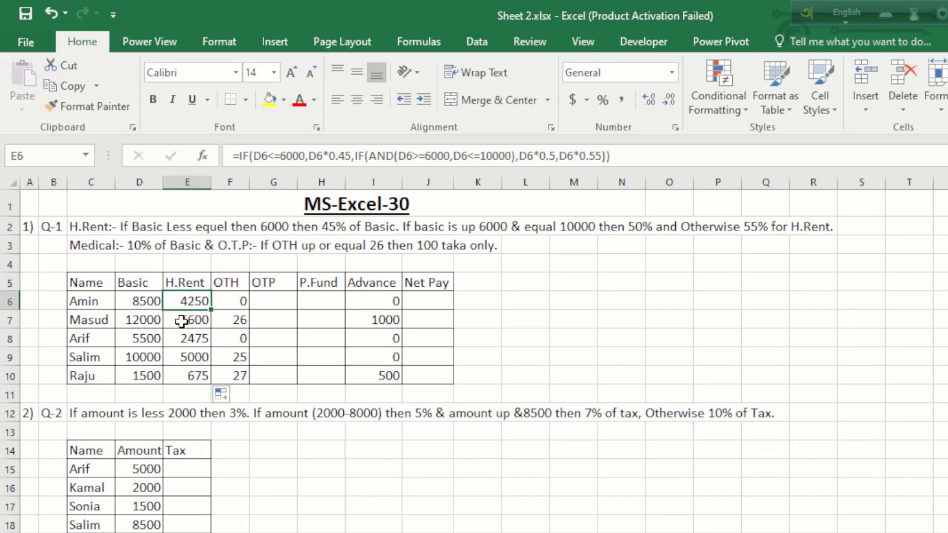
left_click(188, 332)
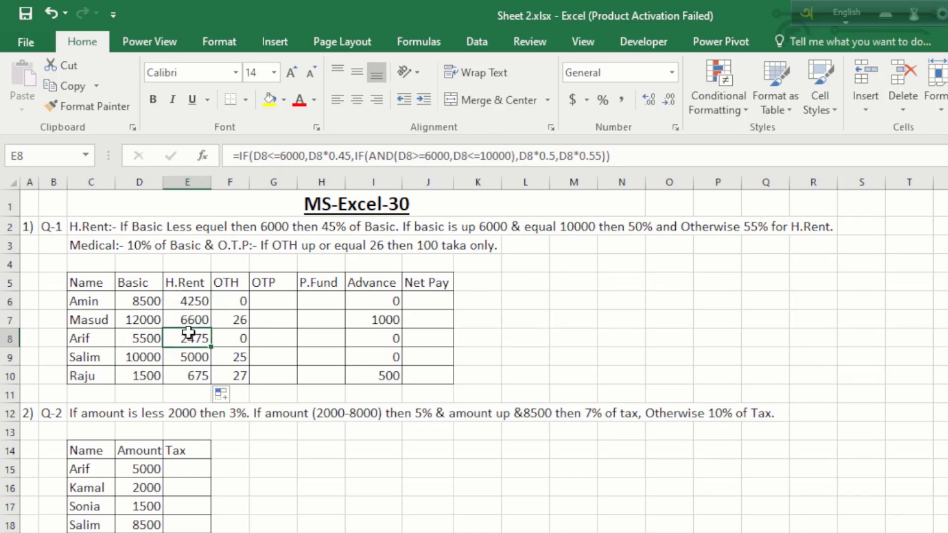
left_click(195, 316)
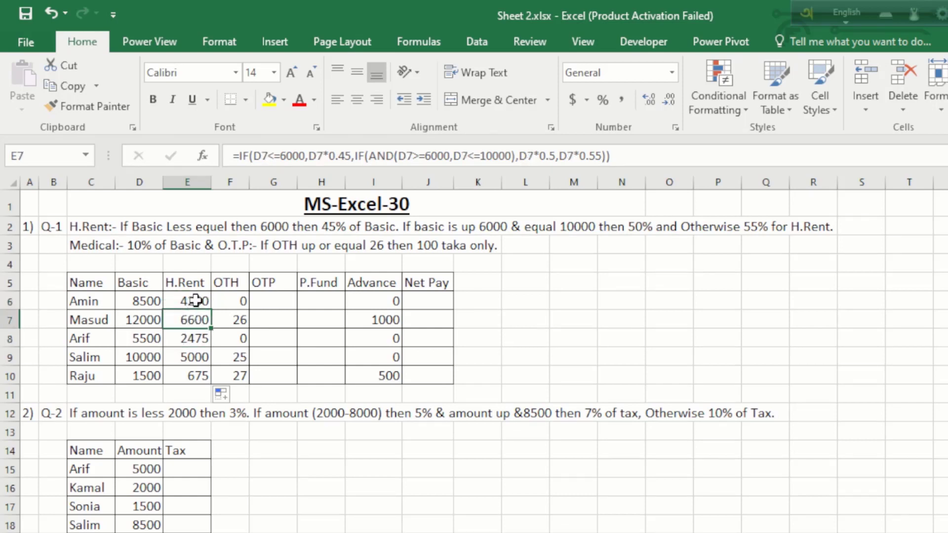
left_click(196, 300)
Step: Read the O.T.P rule in row 3 and begin an IF formula in OTP cell G6 with the logical test F6>=26
left_click(280, 304)
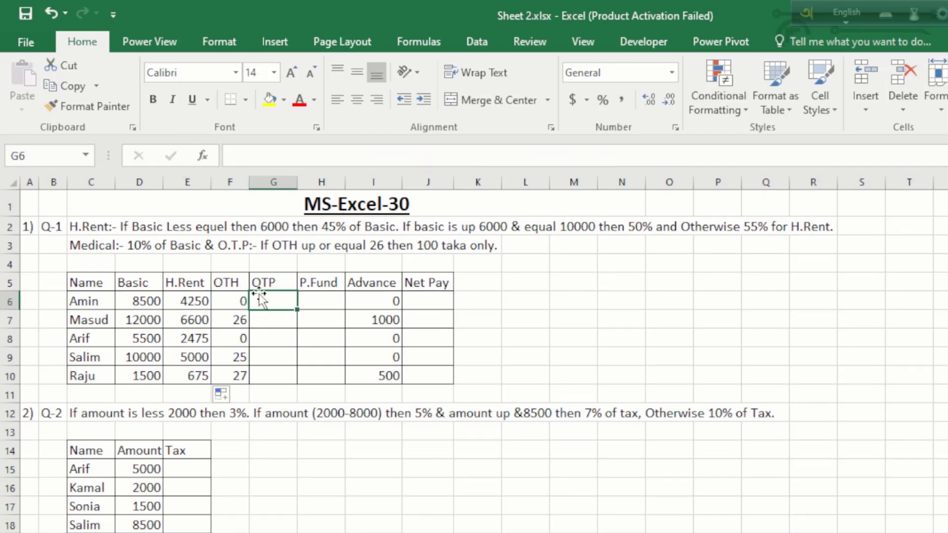
left_click(273, 283)
left_click(274, 308)
left_click(488, 247)
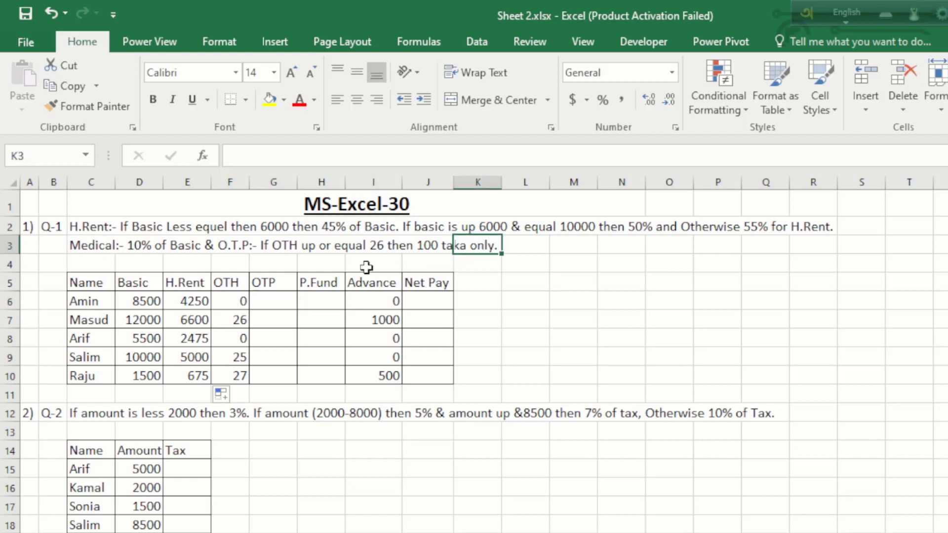
left_click(273, 298)
type("=if")
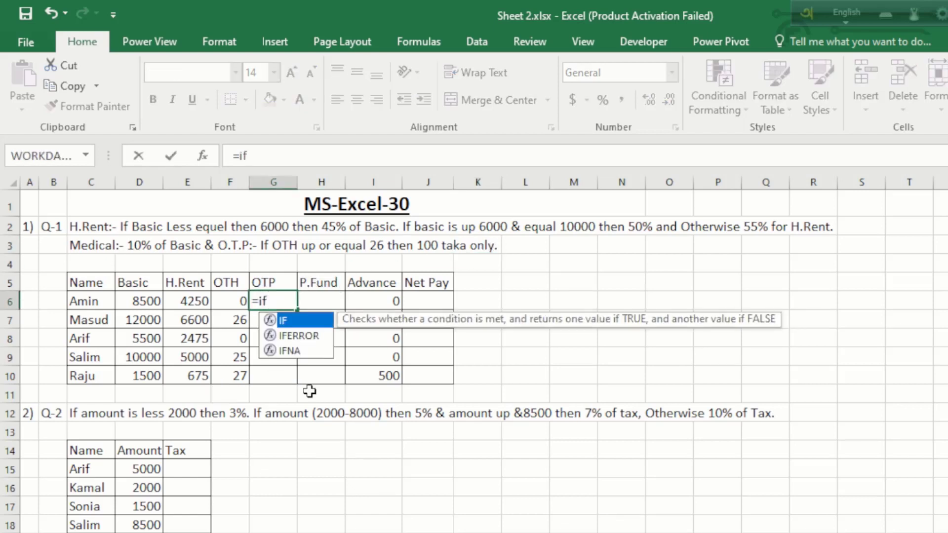
key("Tab")
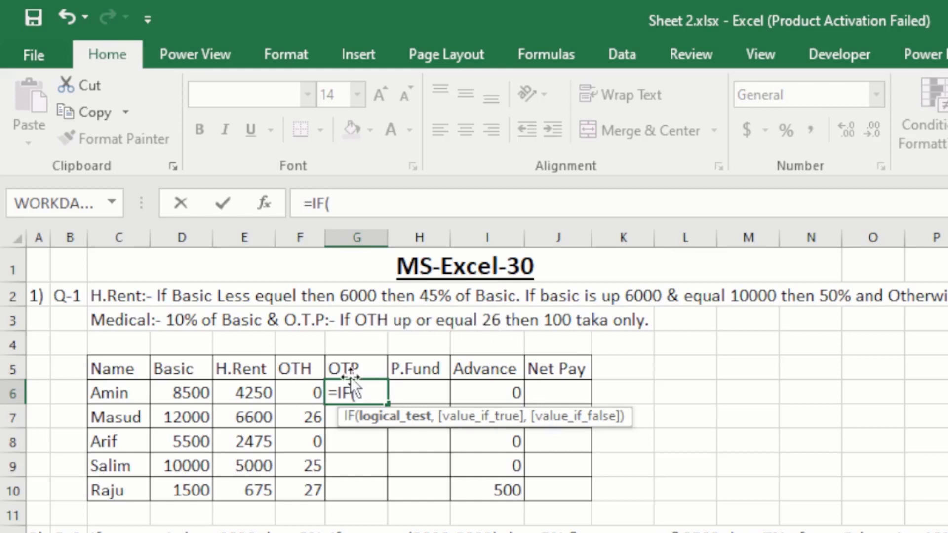
left_click(305, 392)
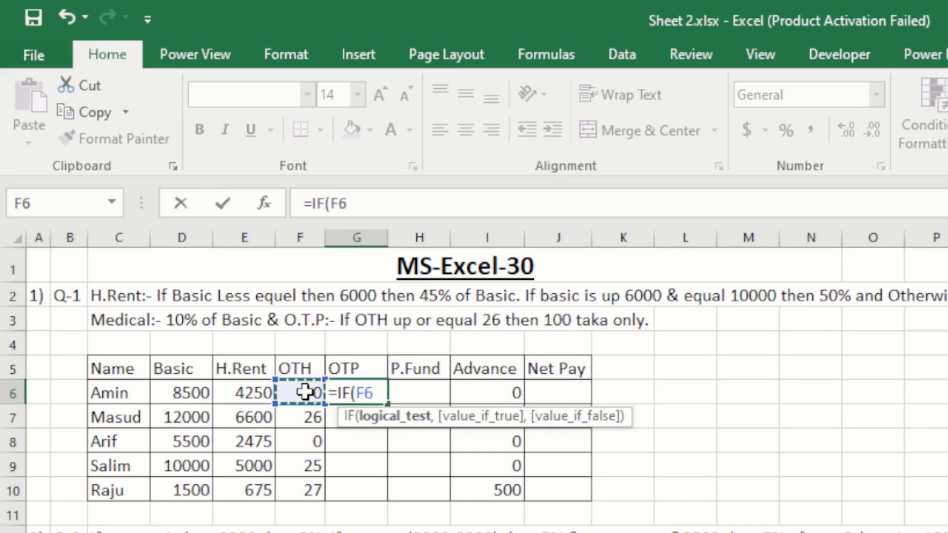
type(">")
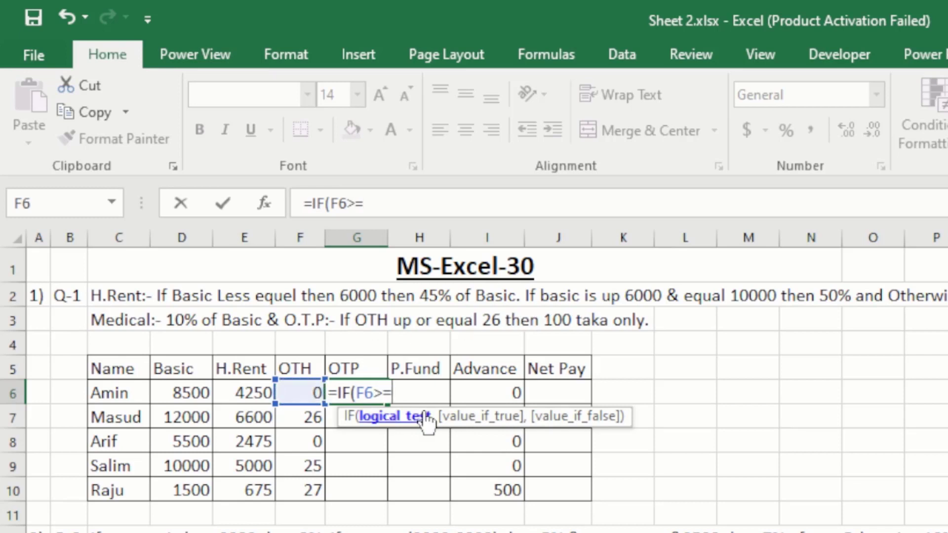
type("=26")
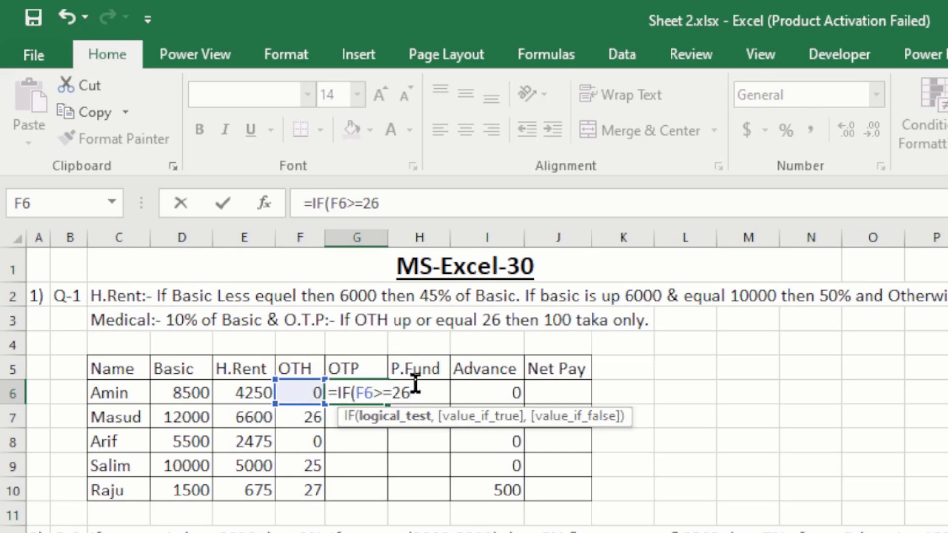
Step: Set the OTP formula's true value to 100 and its false value to an empty string "", and enter the formula
type(",")
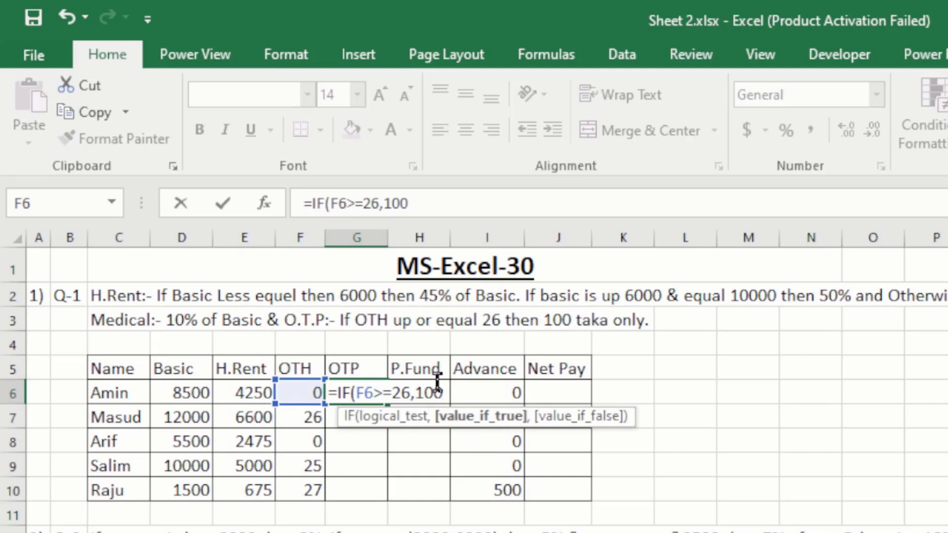
type("100,")
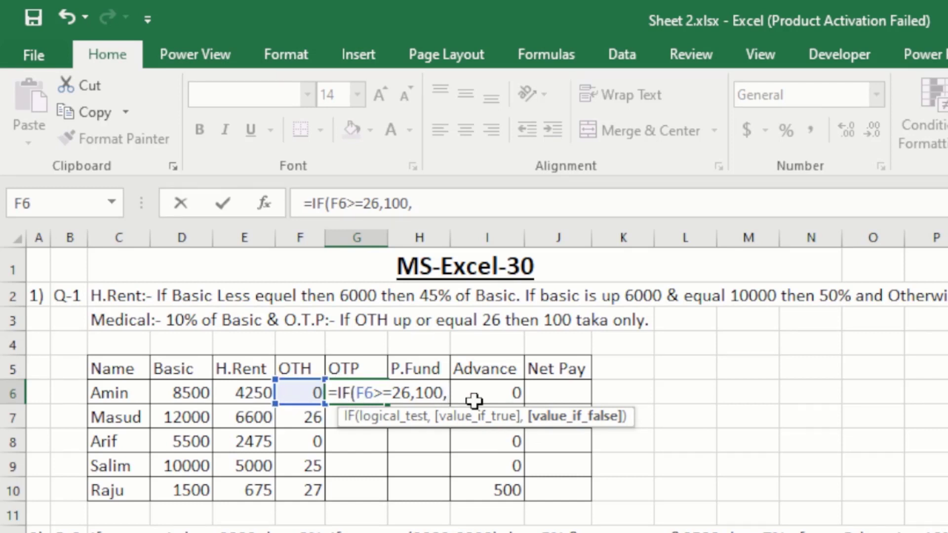
type("\"")
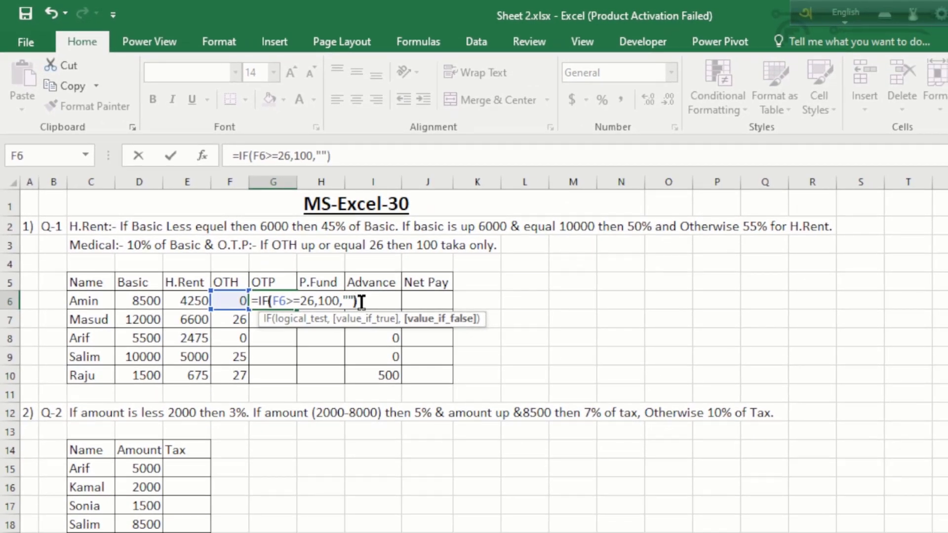
key("Return")
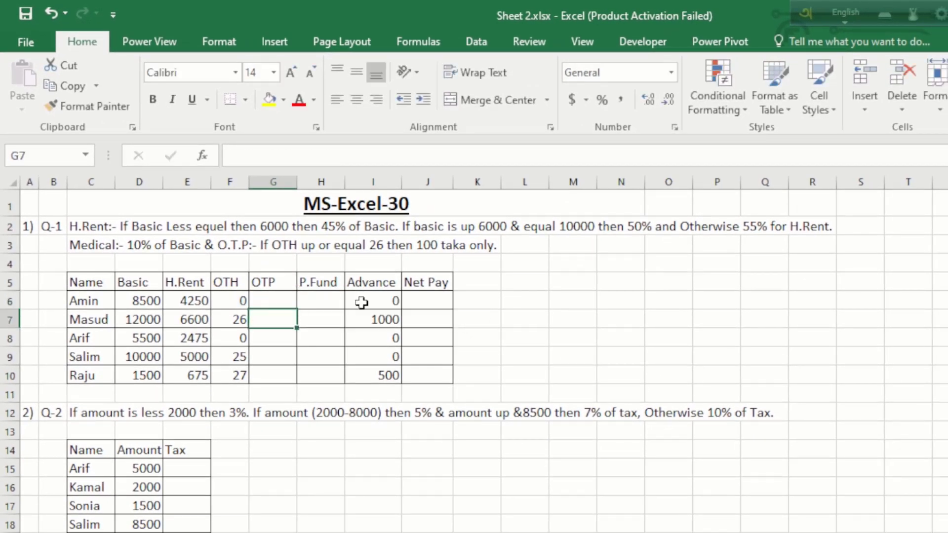
Step: Fill the OTP formula from G6 down to G10 and check the copied formulas in the column
left_click(285, 301)
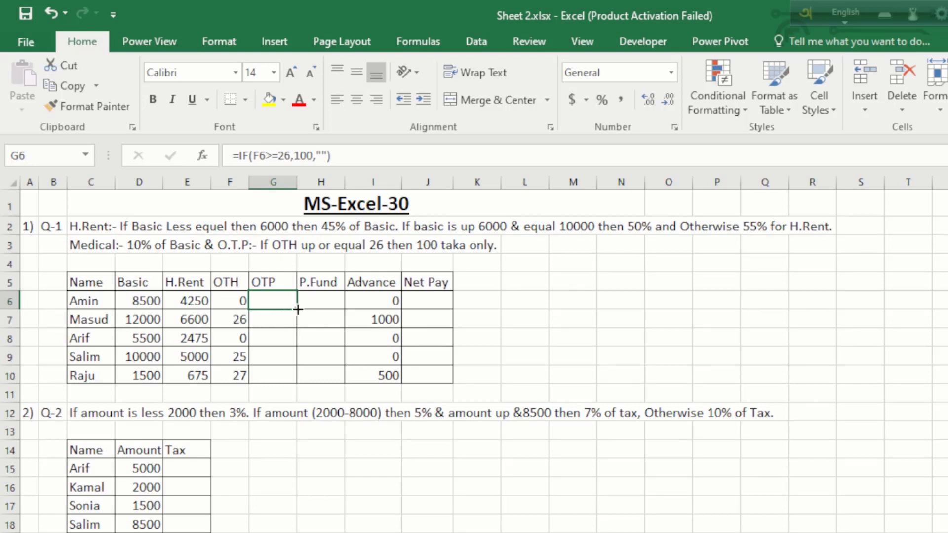
left_click_drag(298, 309, 296, 381)
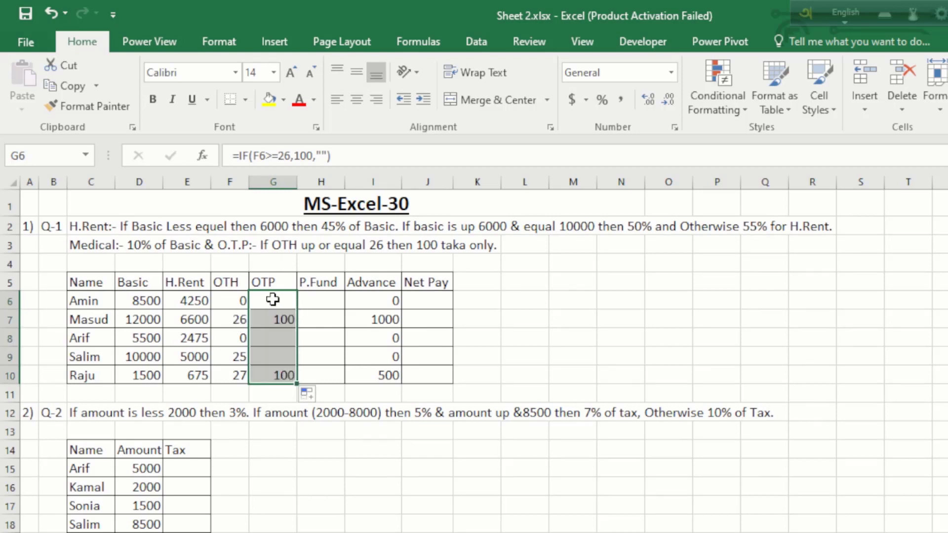
left_click_drag(273, 299, 276, 365)
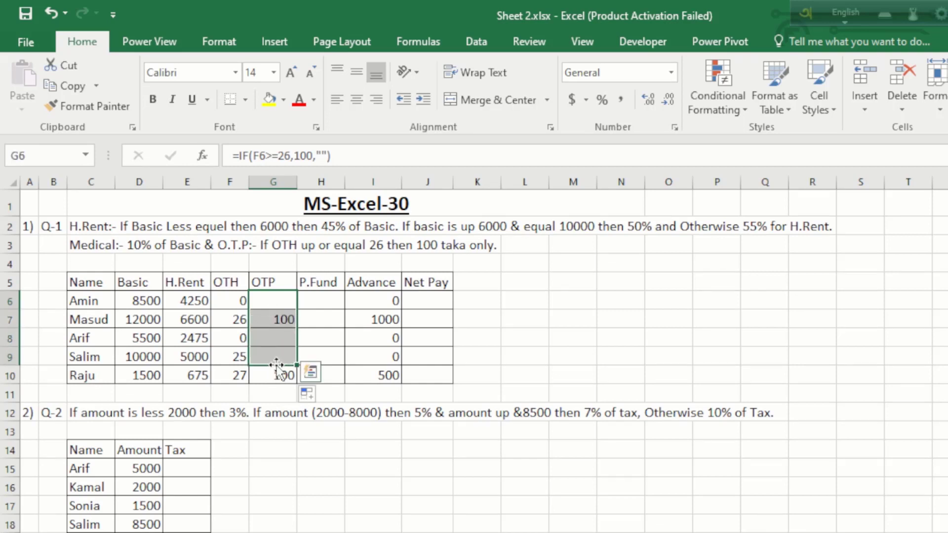
left_click(277, 320)
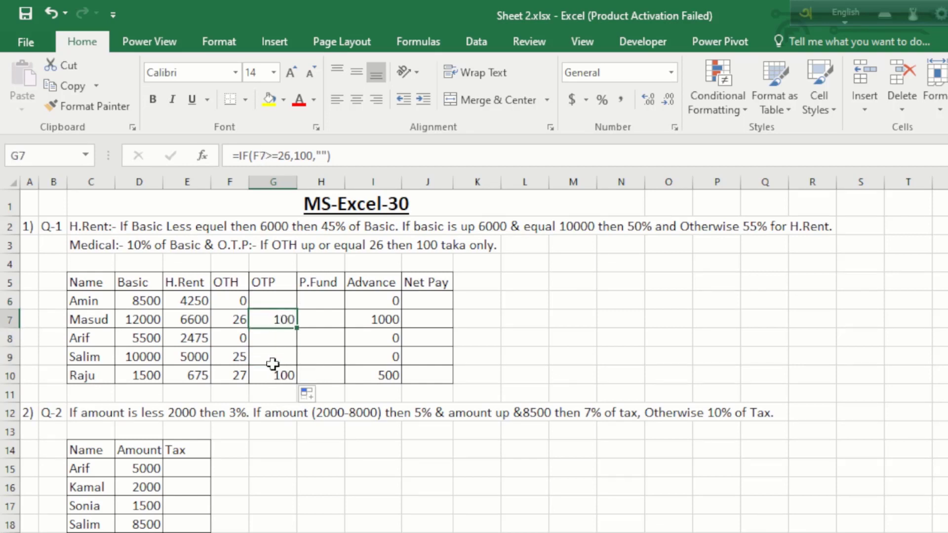
left_click(274, 363)
left_click(269, 372)
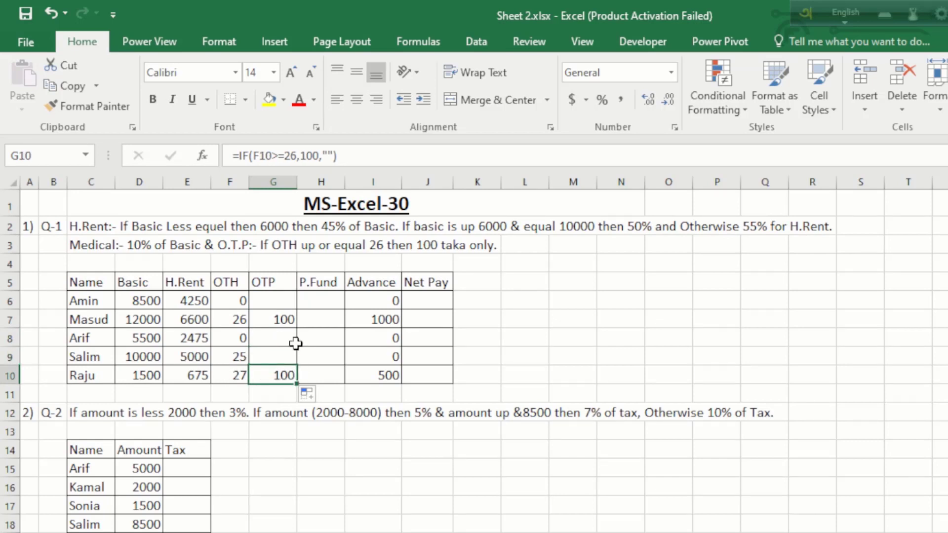
Step: Read the 10% of Basic rule in row 3 and enter =D6*0.1 in P.Fund cell H6
left_click(309, 299)
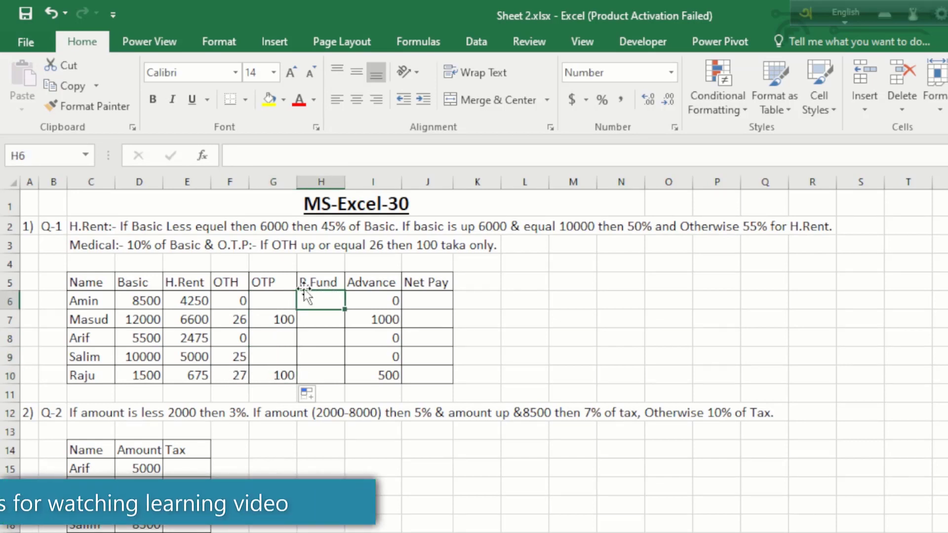
left_click(106, 243)
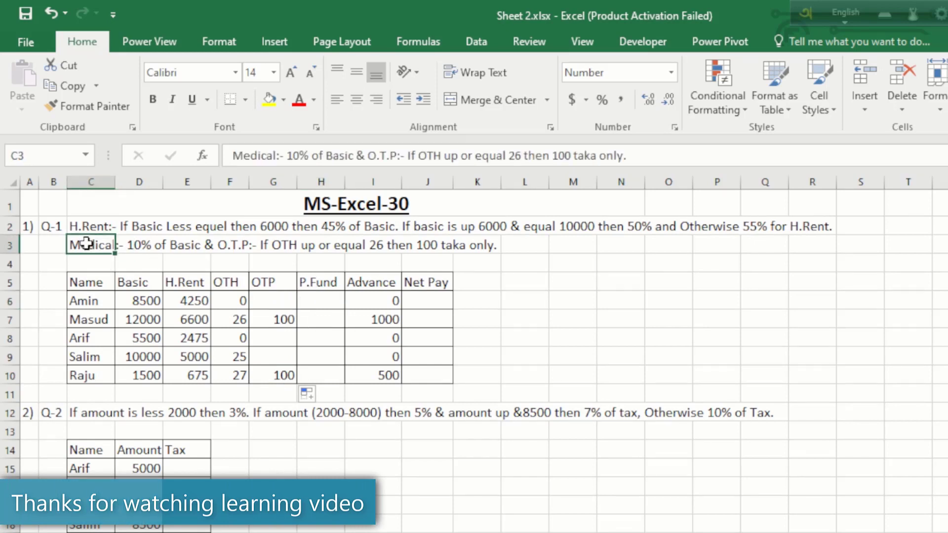
left_click(145, 246)
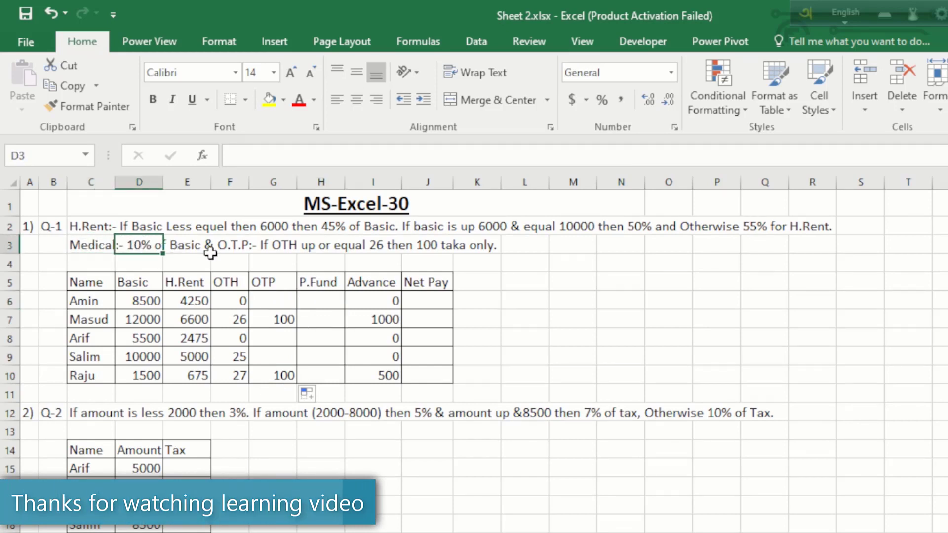
left_click(96, 243)
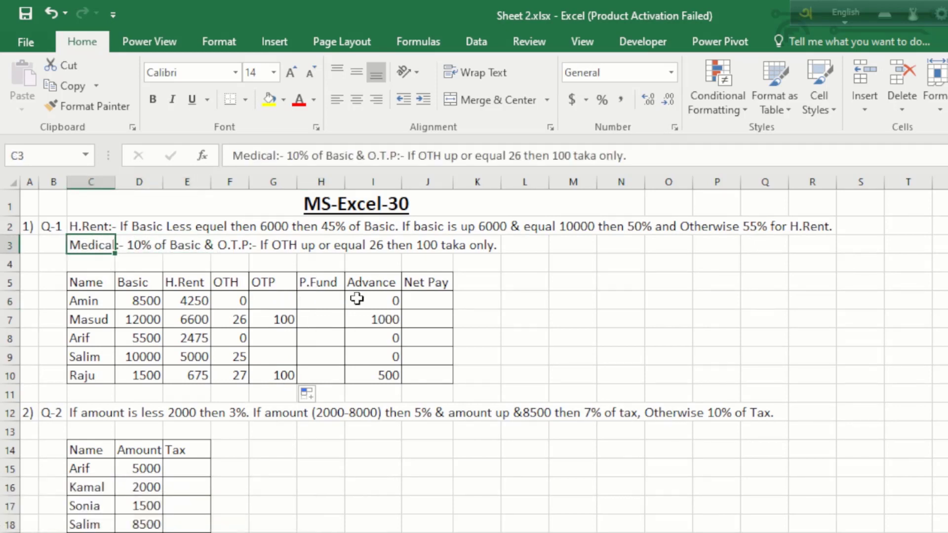
left_click(312, 286)
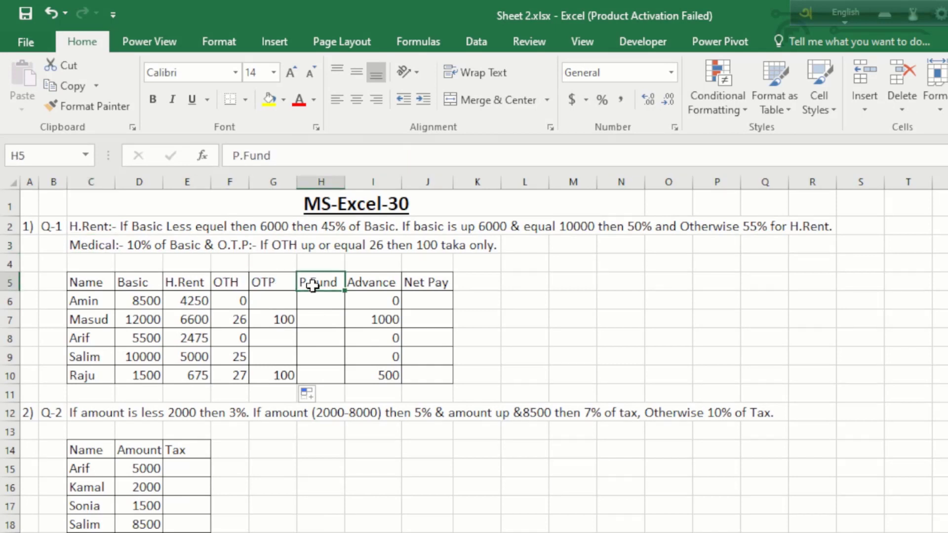
left_click(313, 305)
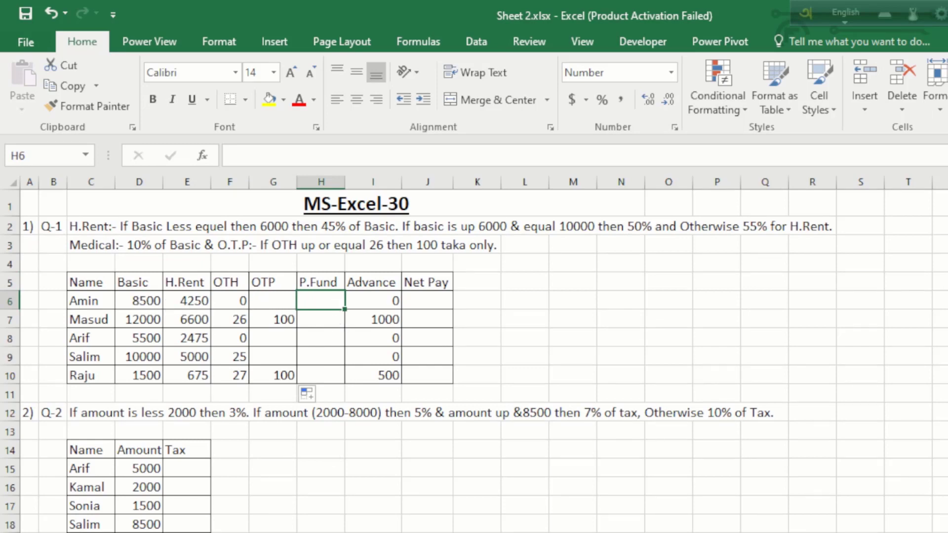
left_click(198, 532)
type("=")
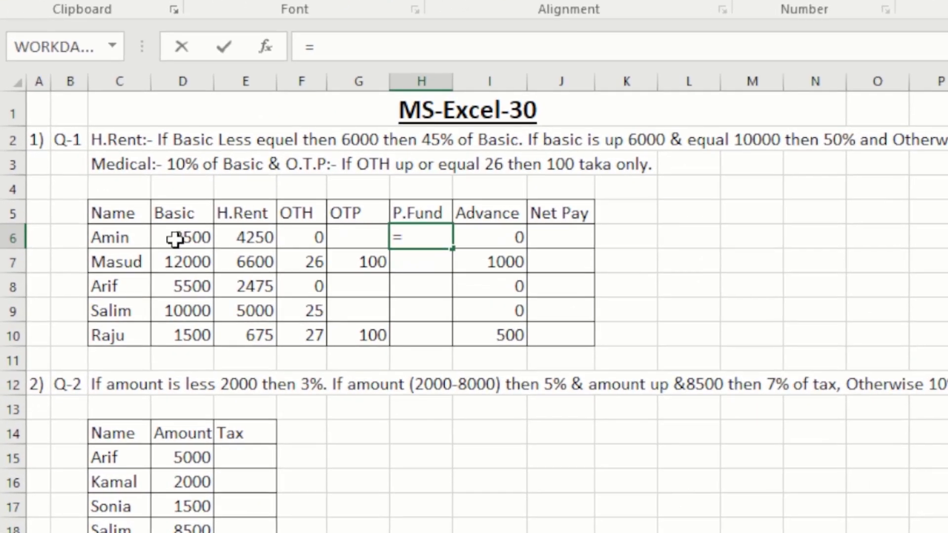
left_click(135, 301)
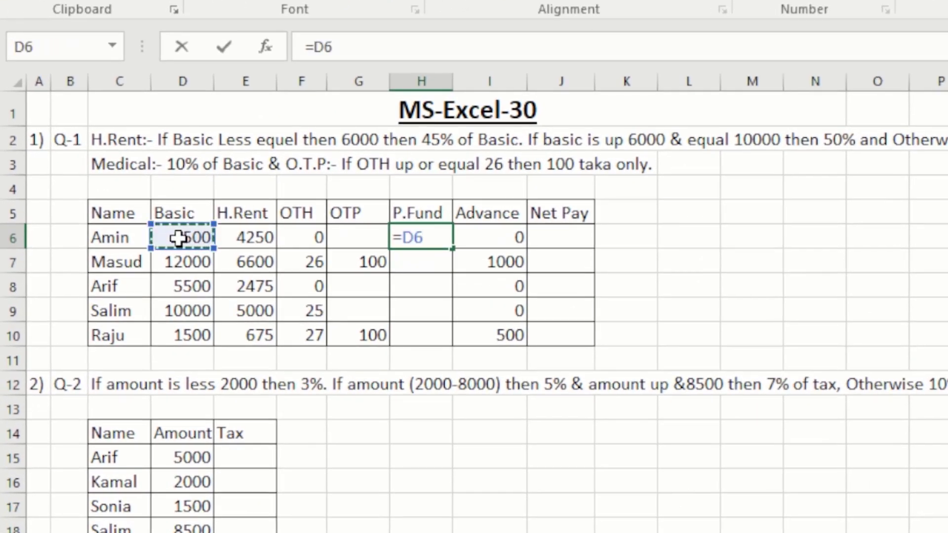
type("*")
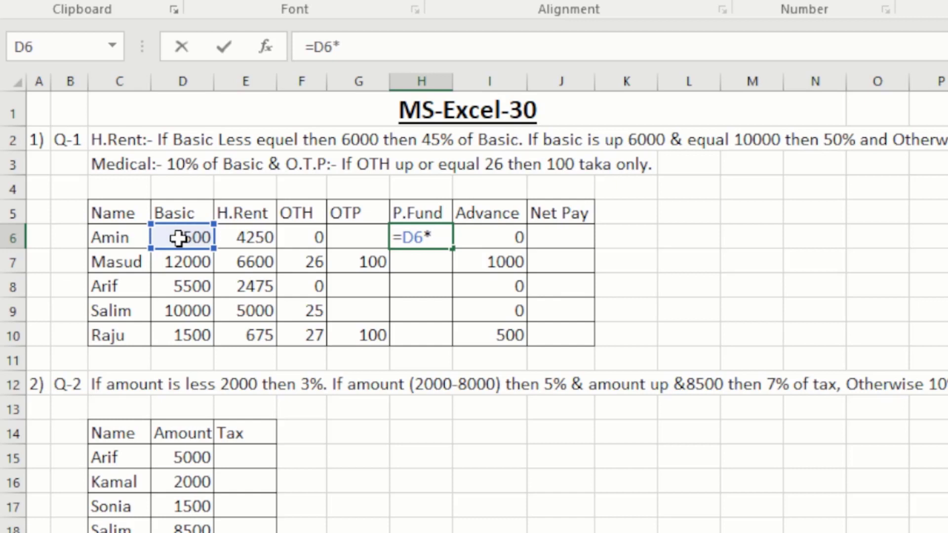
type("0.1")
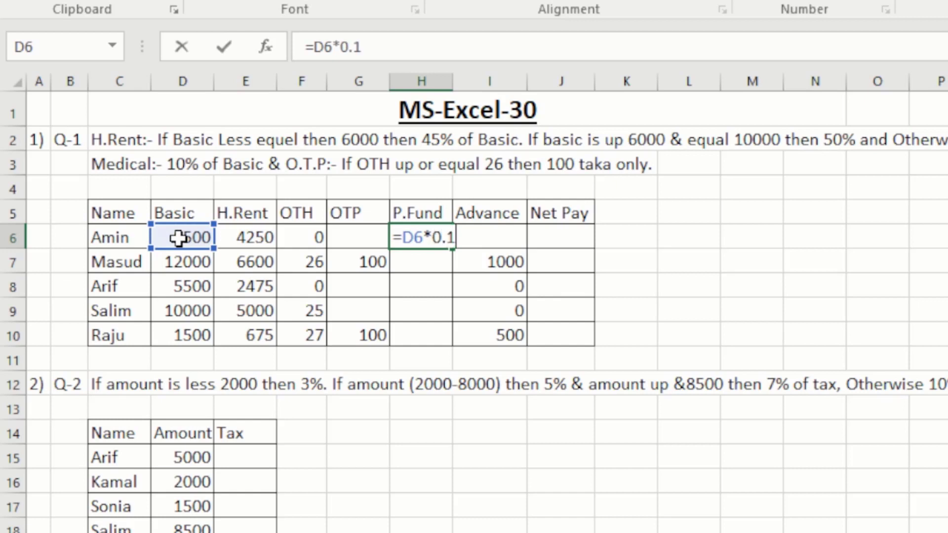
key("Return")
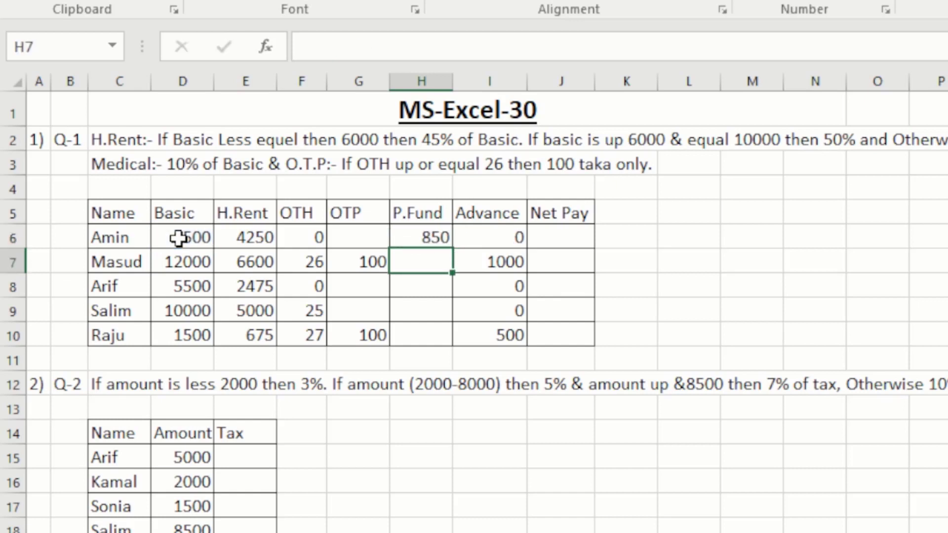
Step: Fill the P.Fund formula from H6 down to H10 and check the row 6 entries
left_click(401, 241)
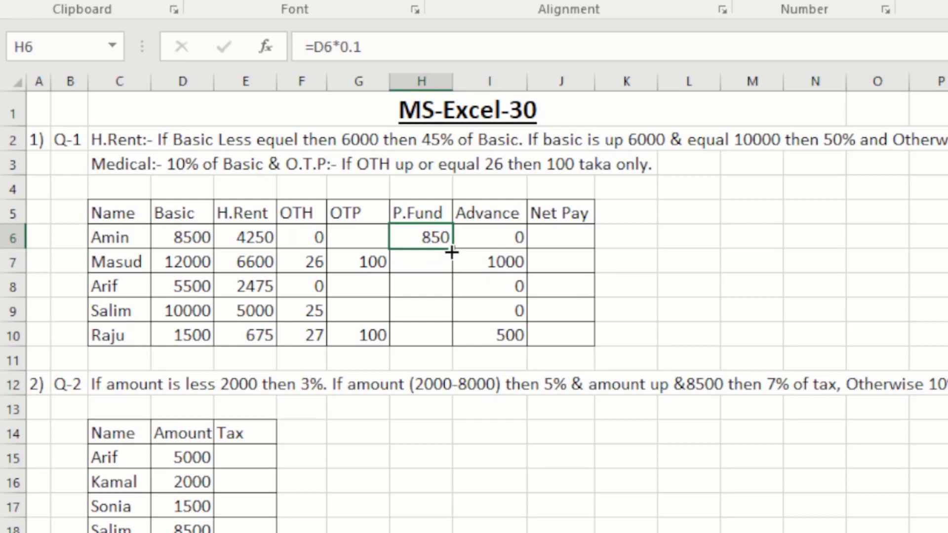
left_click_drag(451, 253, 451, 341)
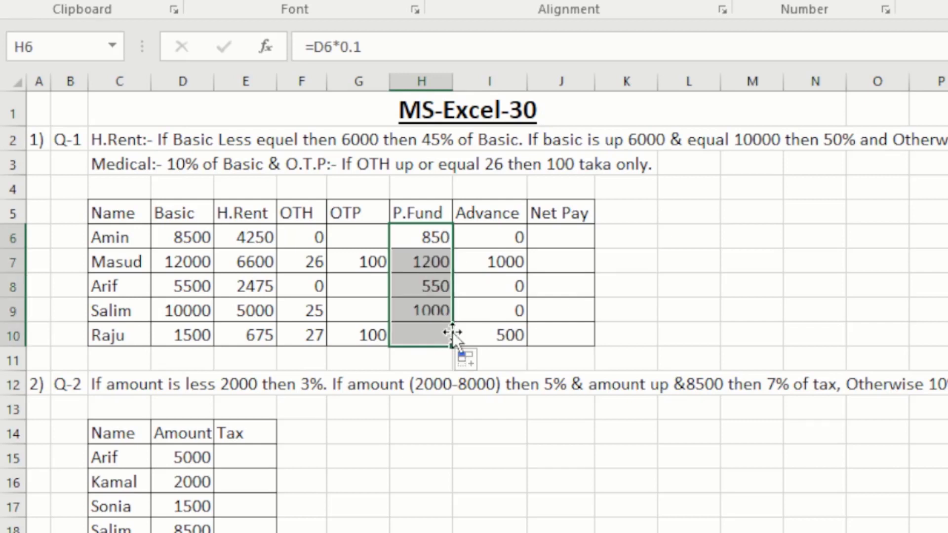
left_click(416, 255)
left_click(429, 237)
left_click(522, 237)
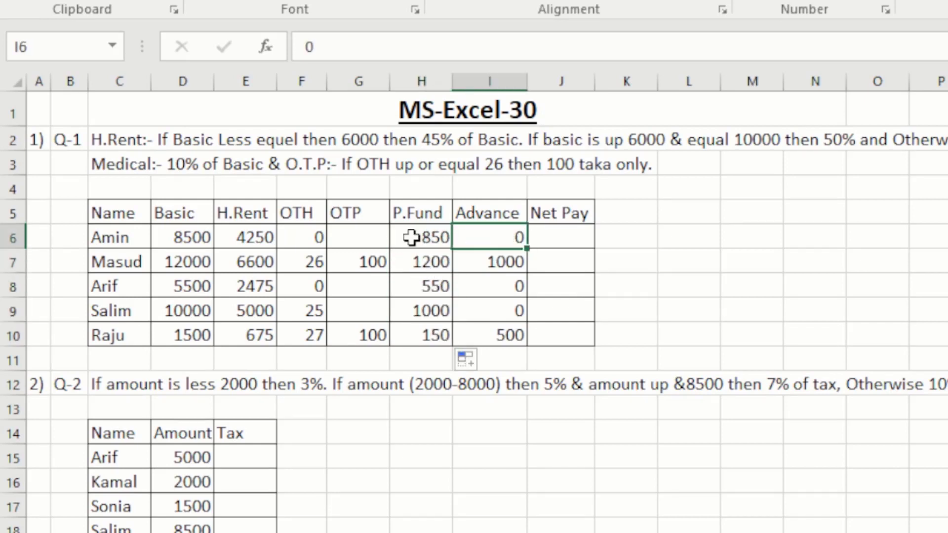
left_click(371, 238)
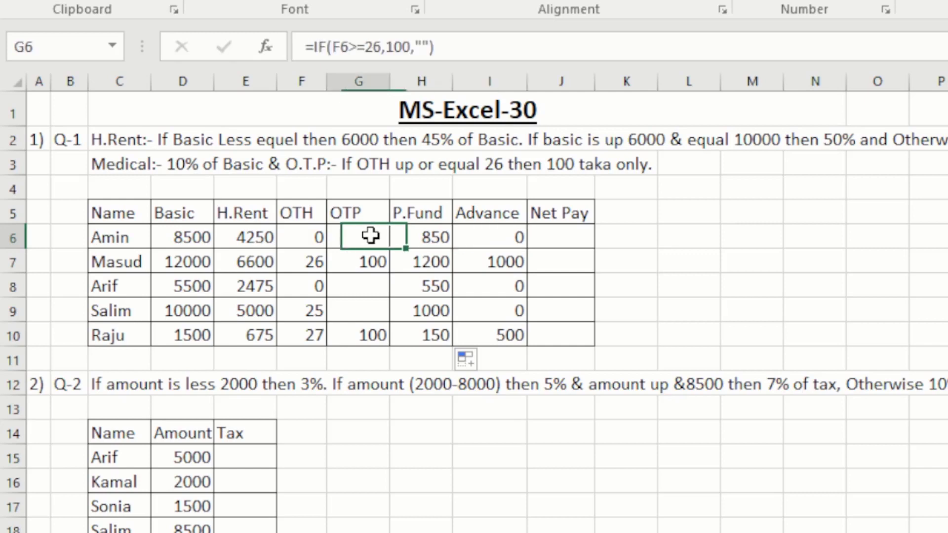
Step: Enter the Net Pay formula =SUM(D6:H6)-I6 in J6, subtracting the advance from the summed row
left_click(576, 239)
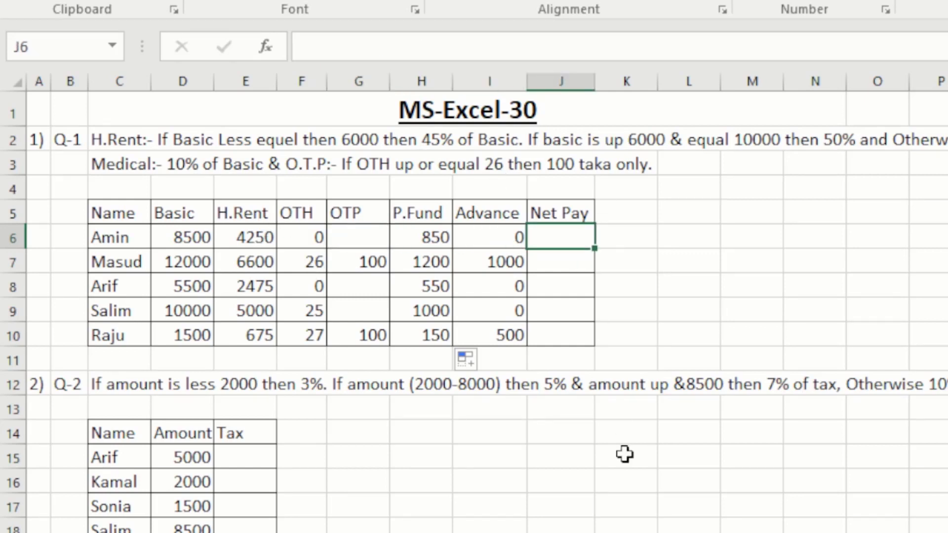
type("=")
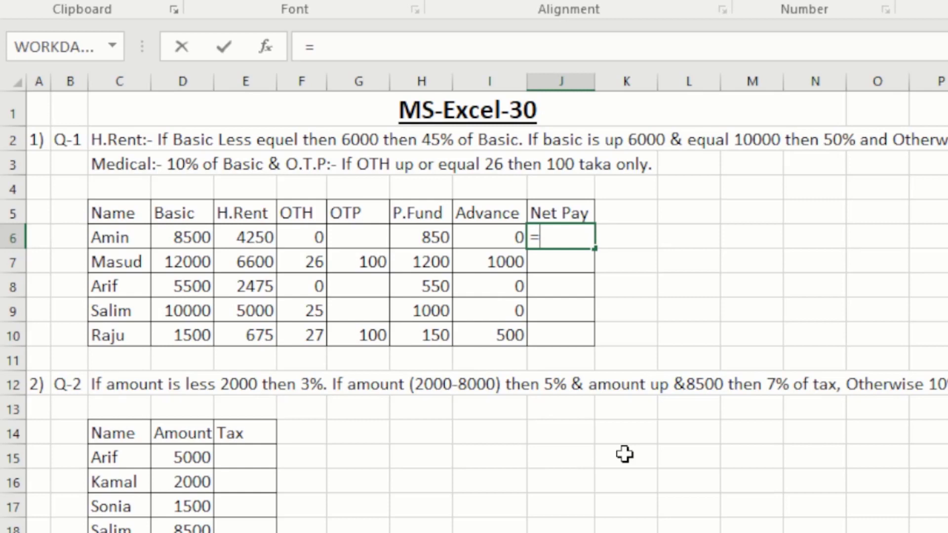
type("sum")
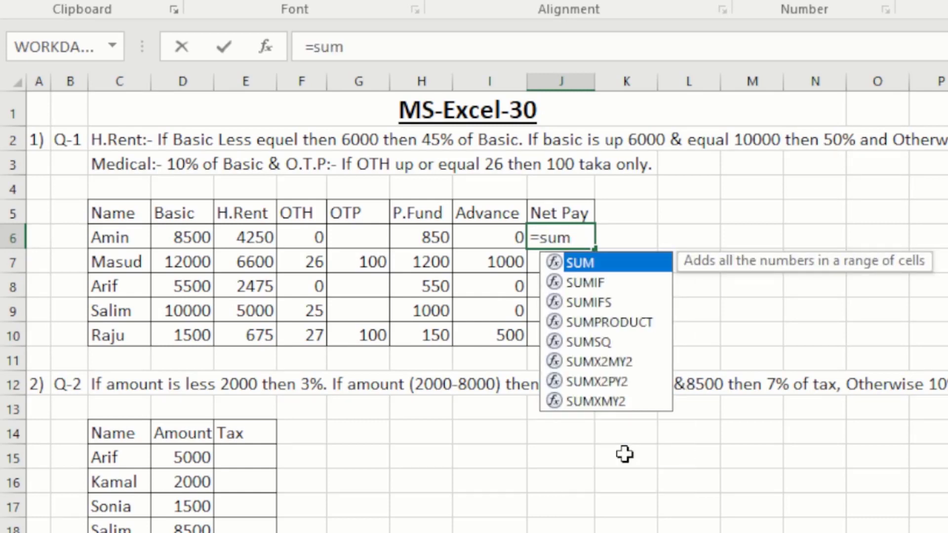
key("Tab")
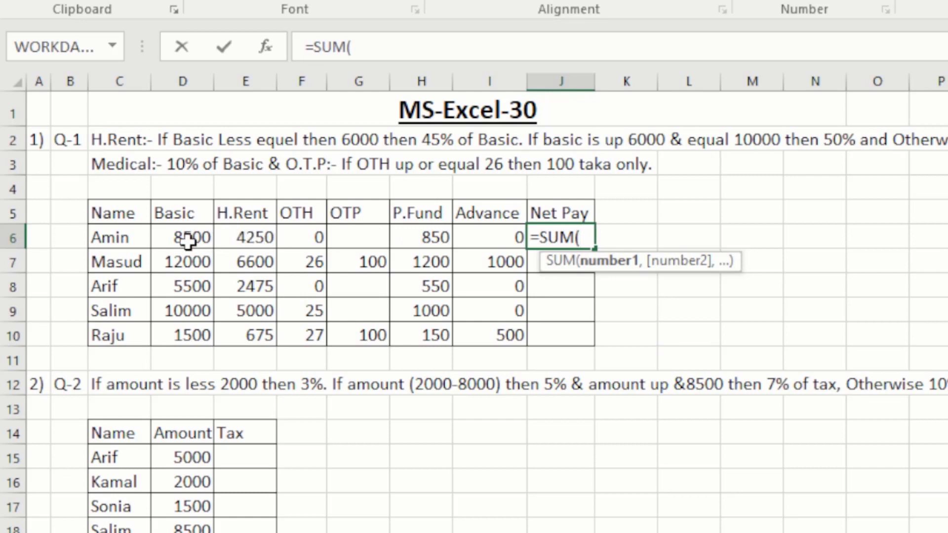
left_click_drag(187, 241, 420, 233)
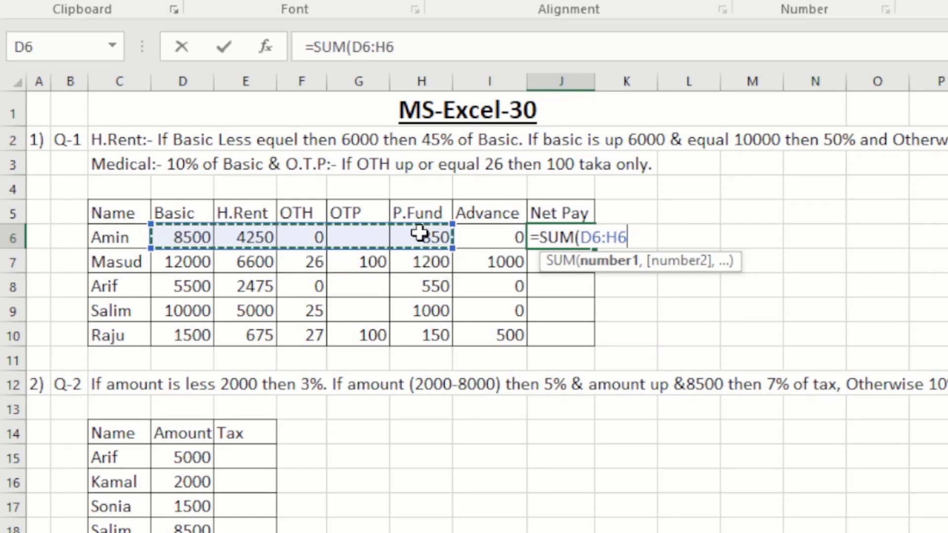
left_click(407, 46)
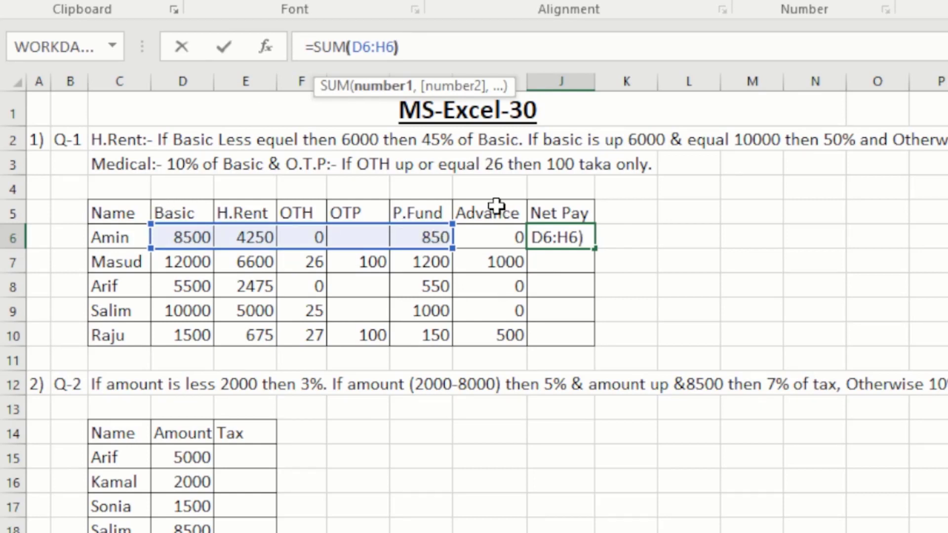
type(")-")
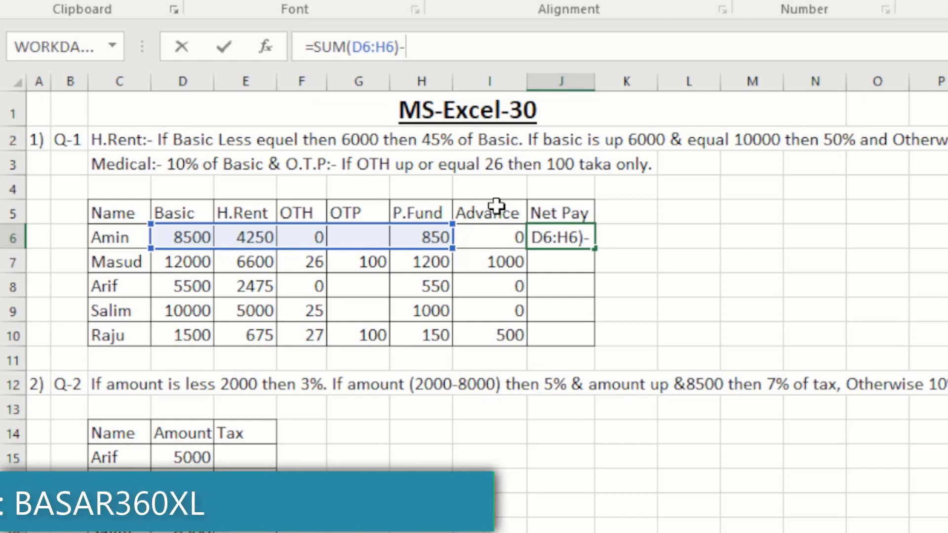
left_click(485, 225)
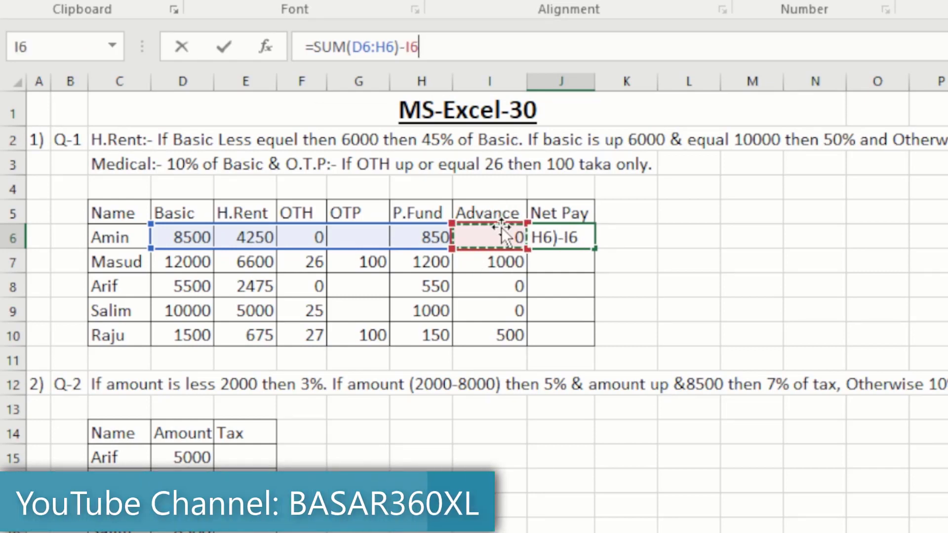
key("Return")
Step: Fill the Net Pay formula from J6 down to J10 and check the amounts against the Advance column
left_click(556, 239)
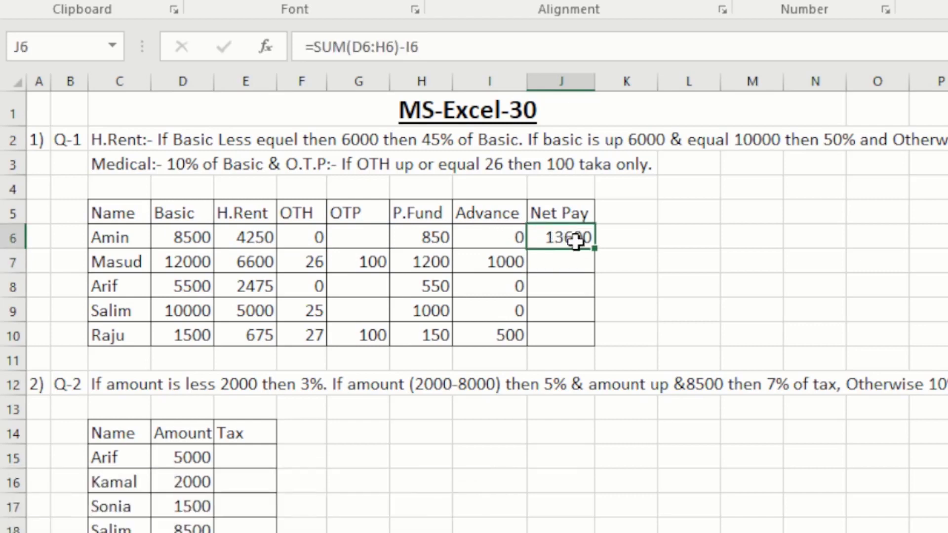
left_click_drag(595, 253, 594, 346)
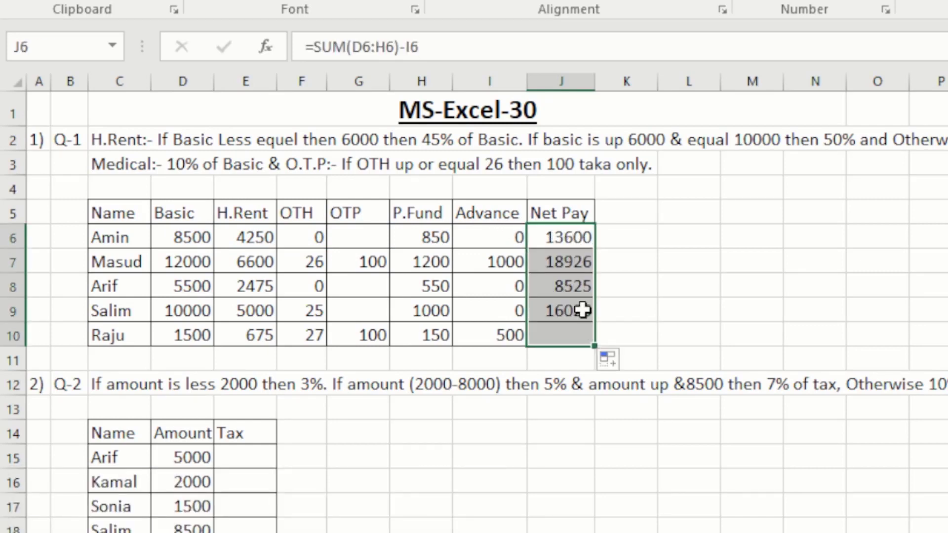
left_click(553, 256)
left_click(496, 240)
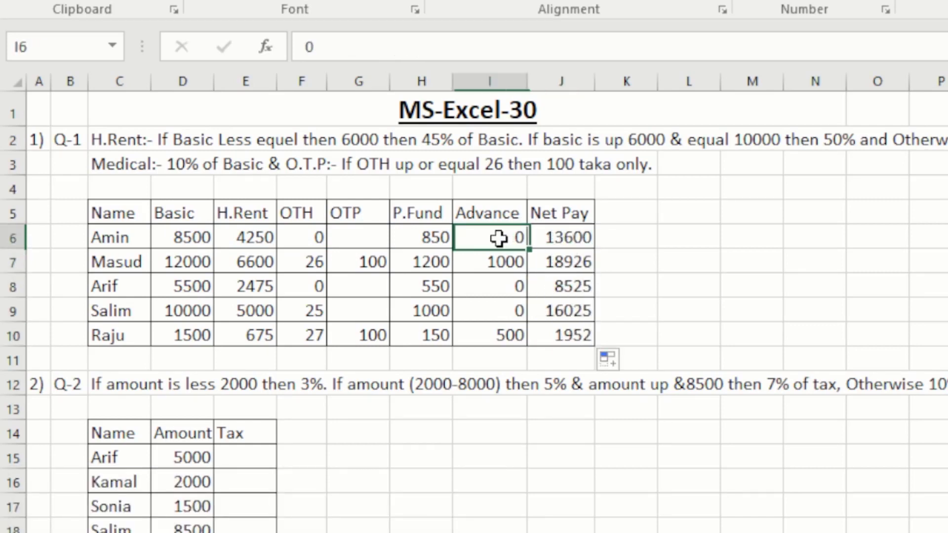
left_click(497, 280)
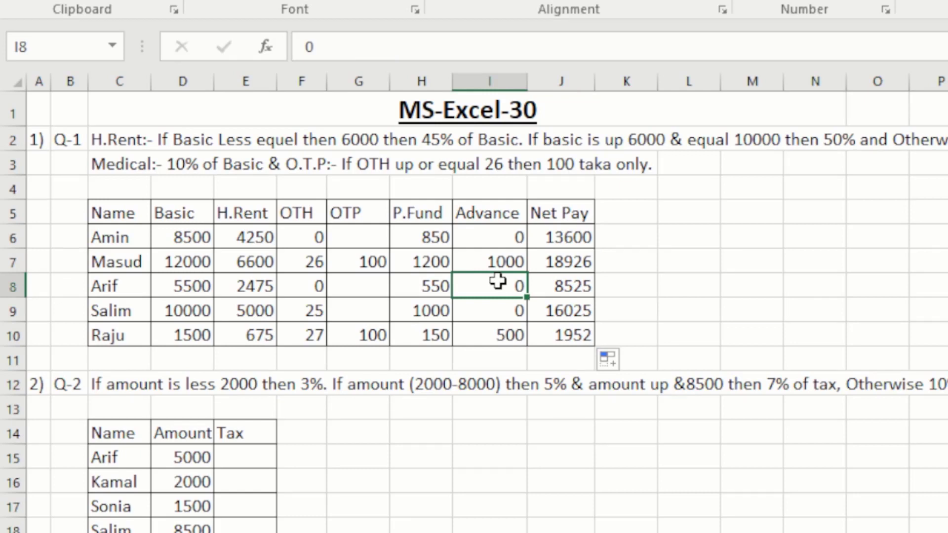
Step: Review the Net Pay column and its formula in the Q-1 table, and go to the Q-2 question in row 12
left_click(567, 213)
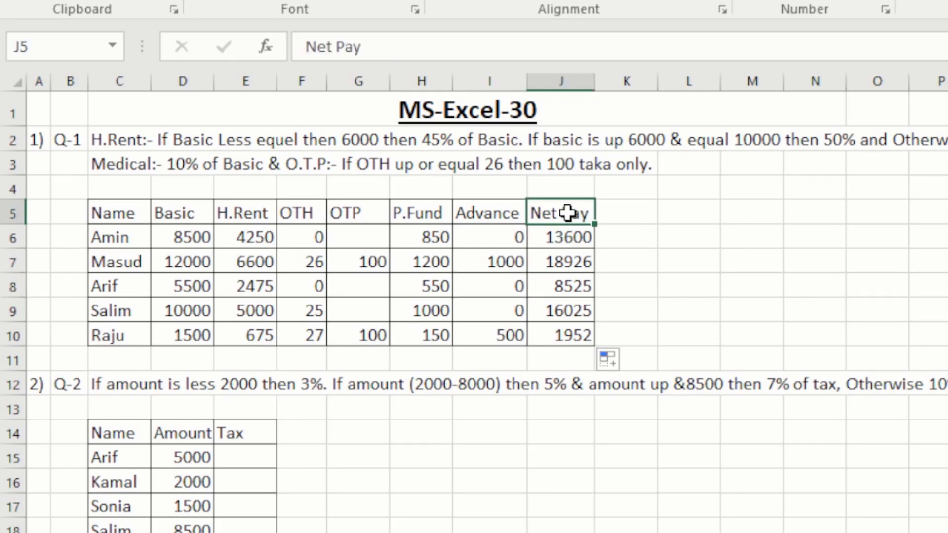
left_click(561, 254)
left_click(507, 252)
left_click(560, 237)
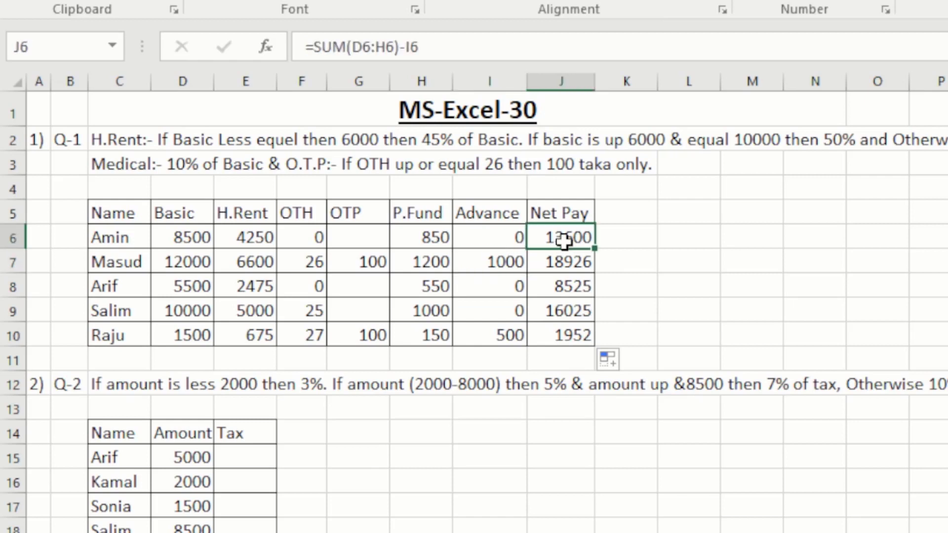
left_click_drag(564, 236, 568, 336)
double_click(565, 236)
key("Escape")
left_click(235, 234)
left_click(77, 380)
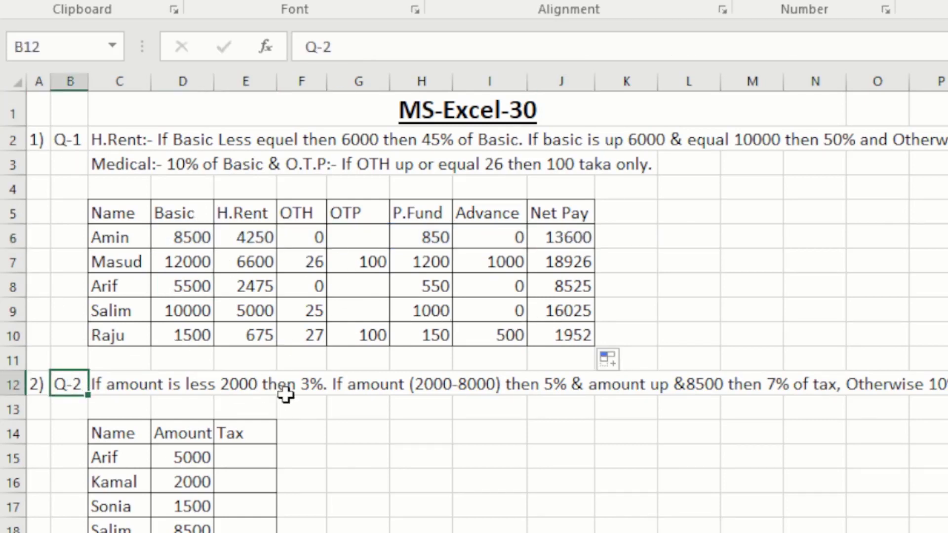
Step: Read the Q-2 tax rate rules in row 12 alongside the Amount and Tax columns of the table below
scroll(286, 394, "down", 3)
scroll(286, 394, "down", 1)
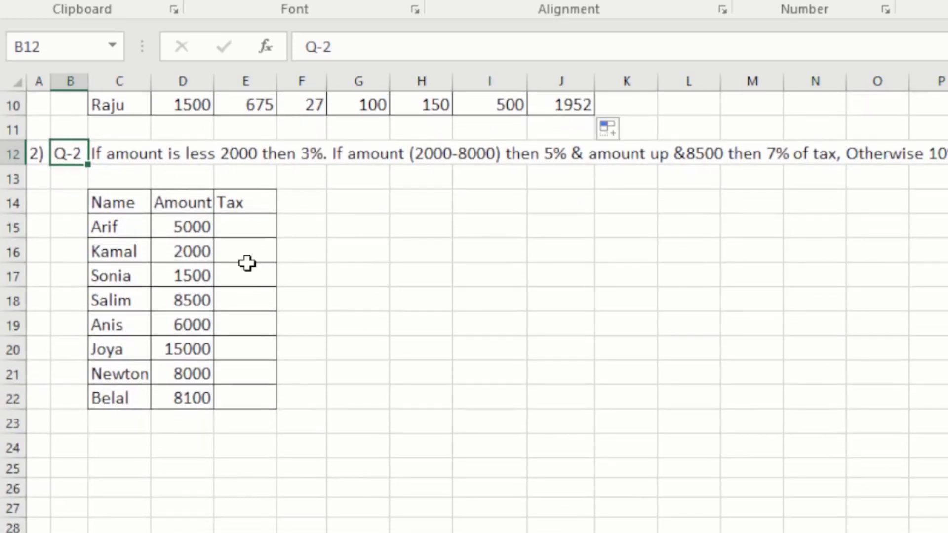
left_click(242, 225)
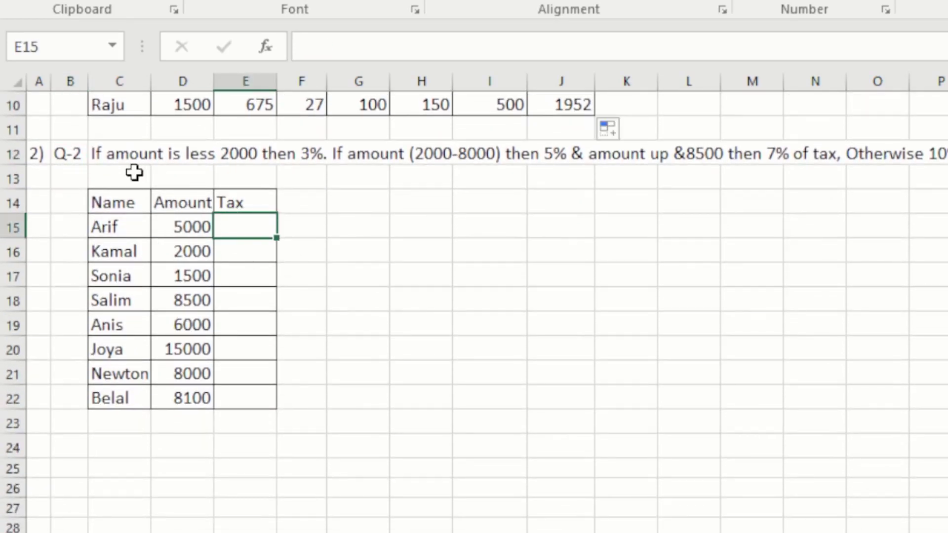
left_click(99, 159)
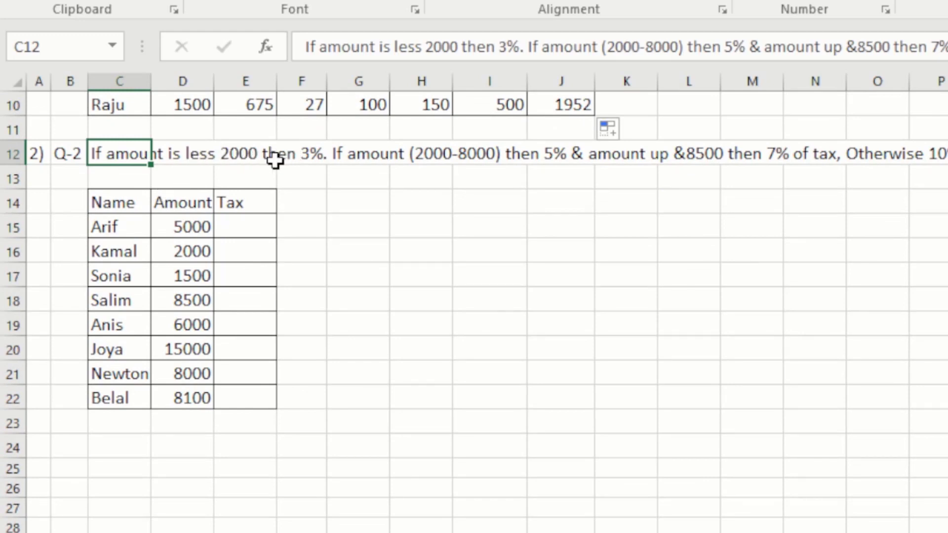
left_click(247, 230)
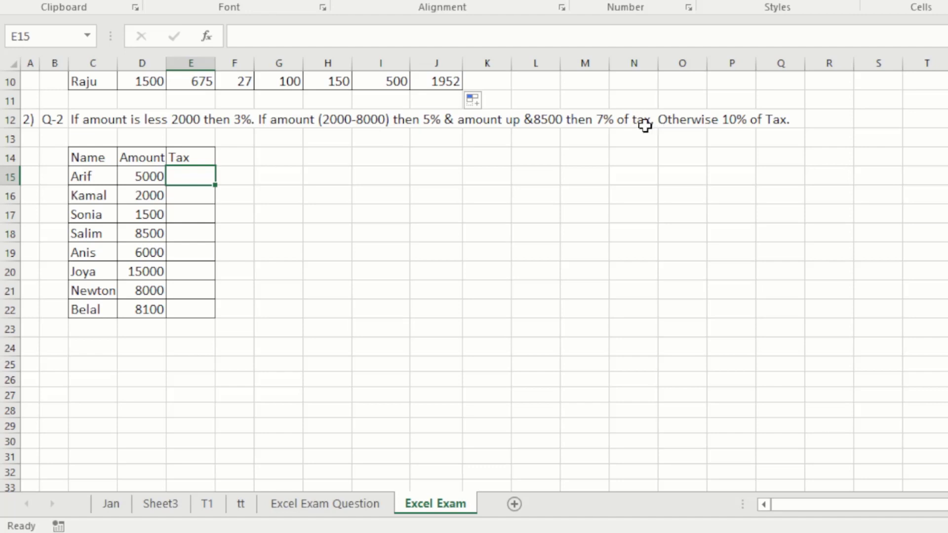
left_click(738, 117)
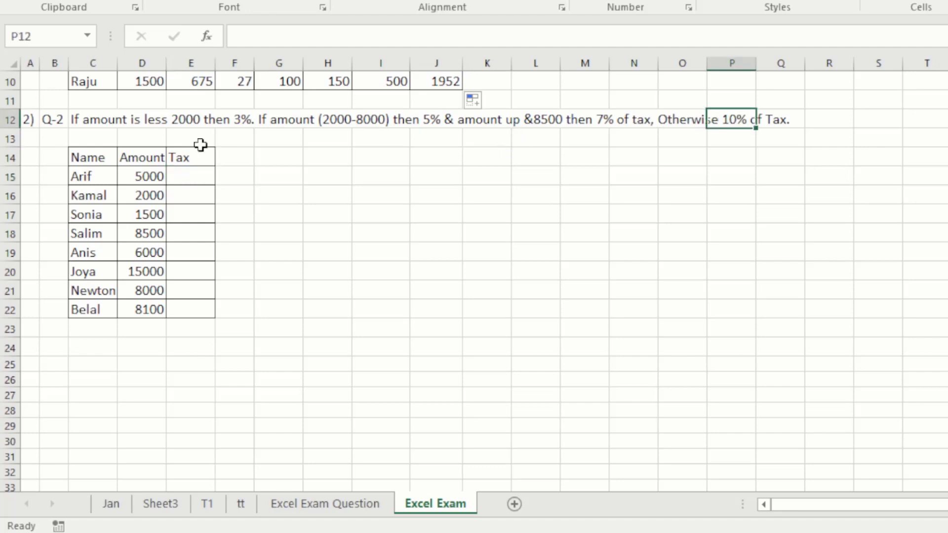
left_click(197, 176)
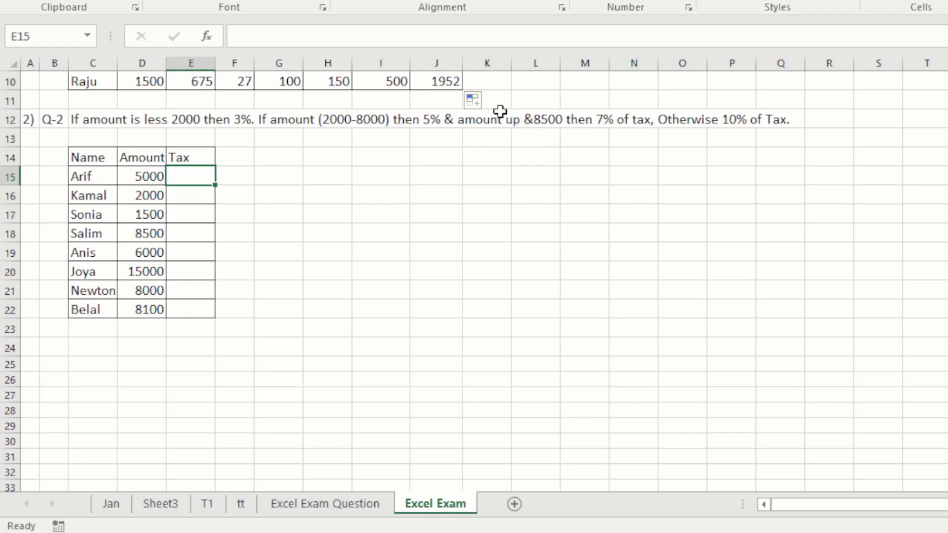
left_click(595, 133)
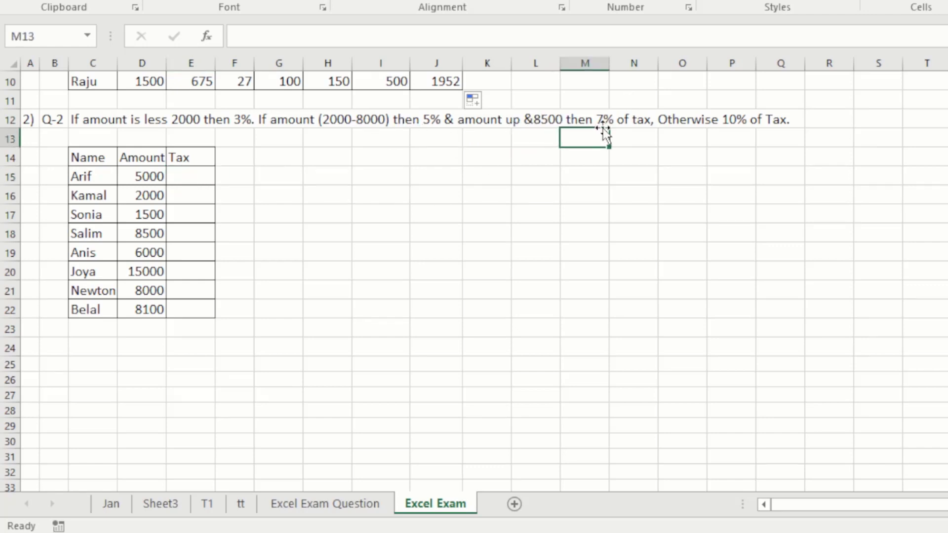
left_click(750, 118)
Step: Start the Tax formula in E15 as an IF that tests whether the amount is below 2000, =IF(D15<2000,
left_click(192, 171)
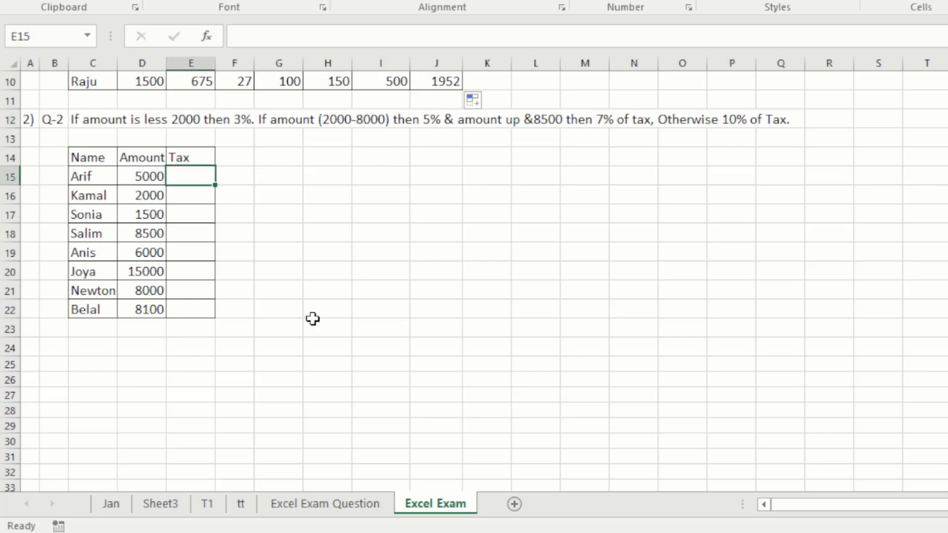
type("=i")
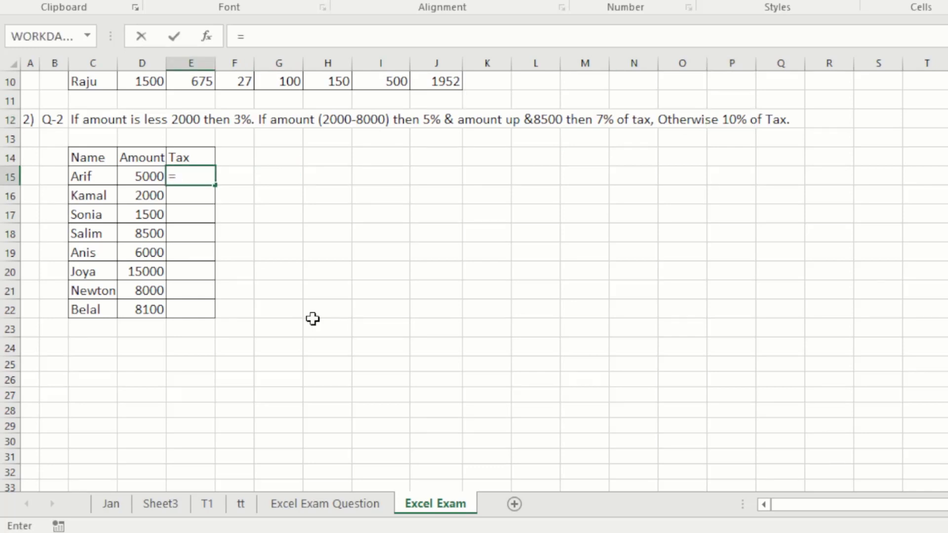
type("f")
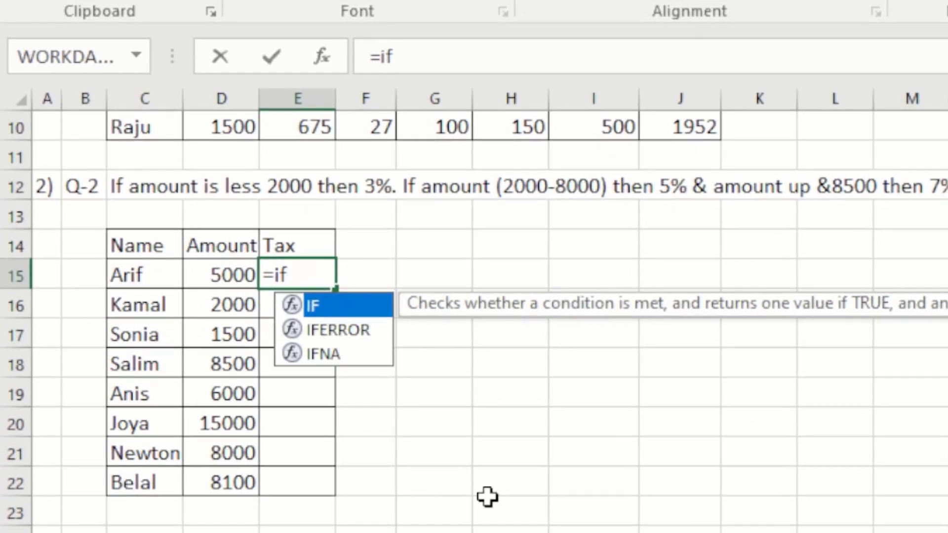
key("Tab")
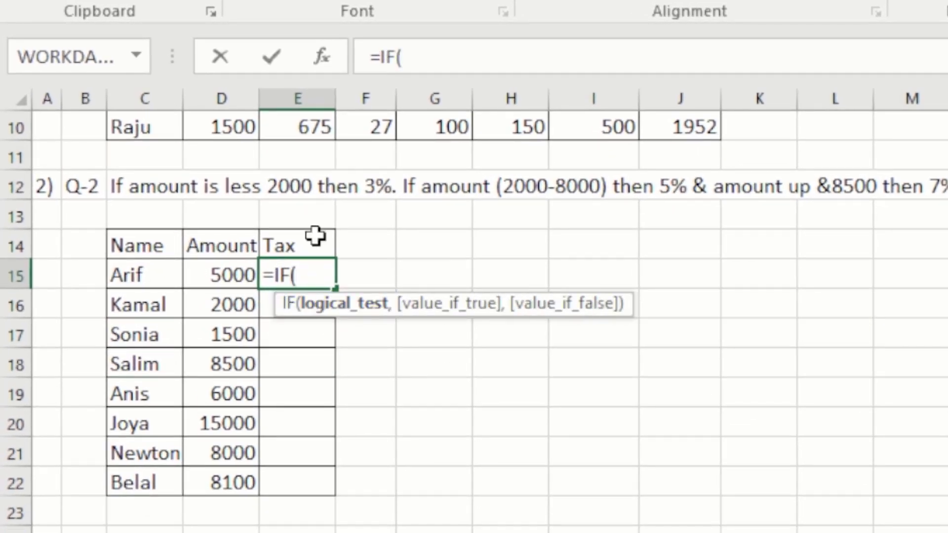
left_click(228, 278)
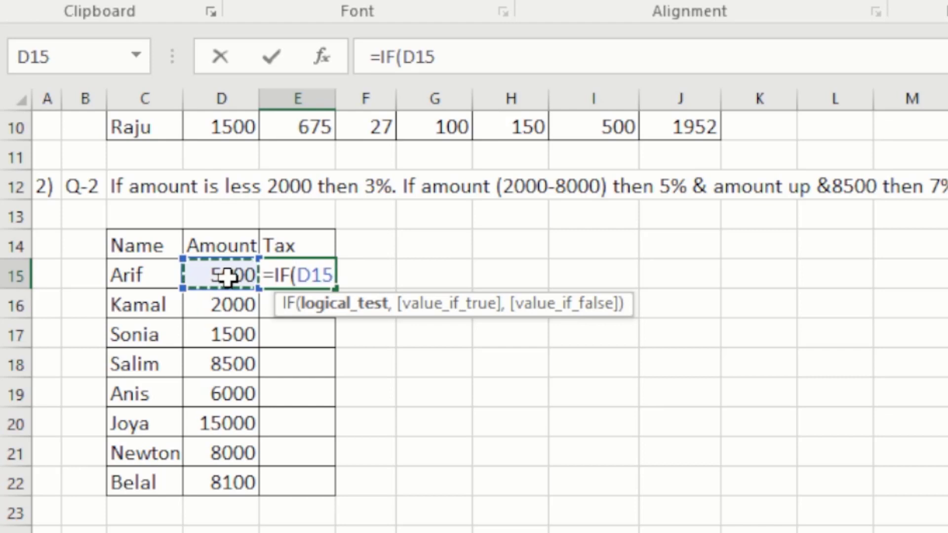
type("<")
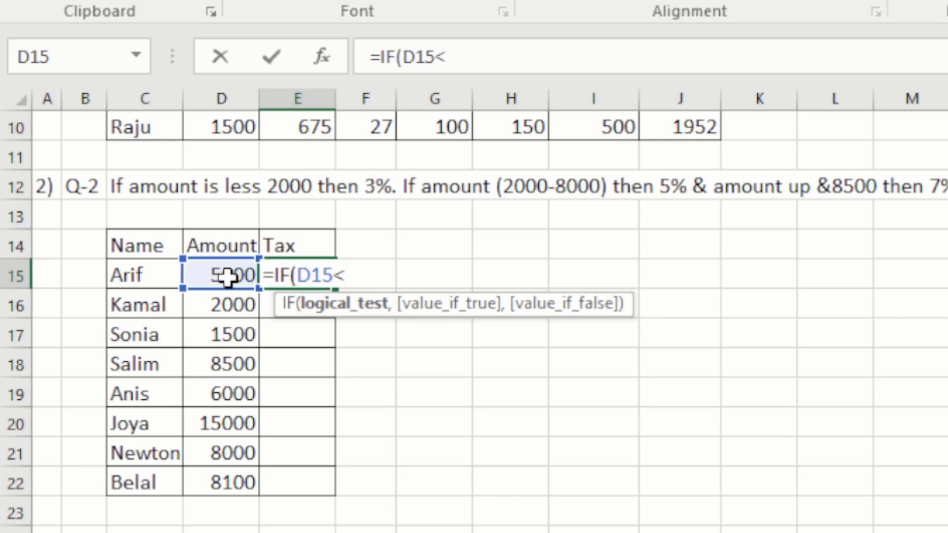
type("200")
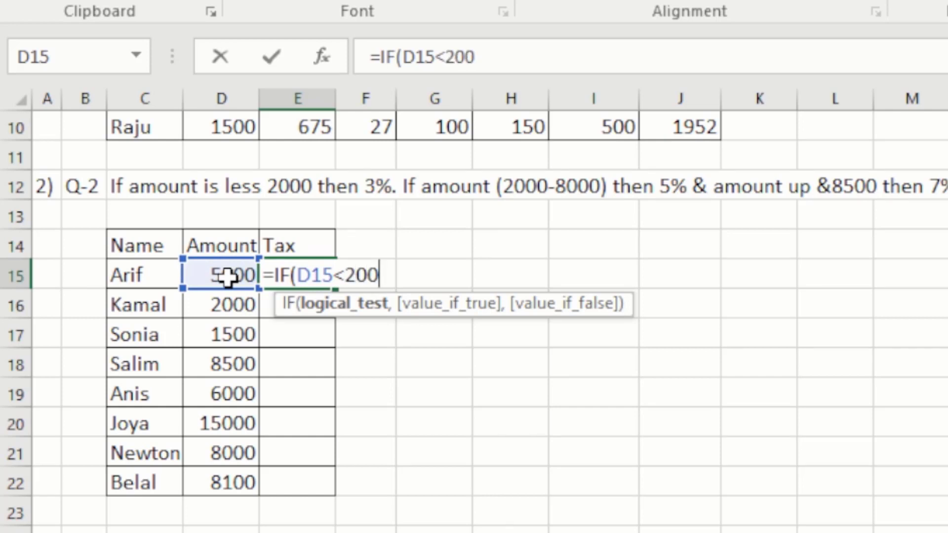
type("0")
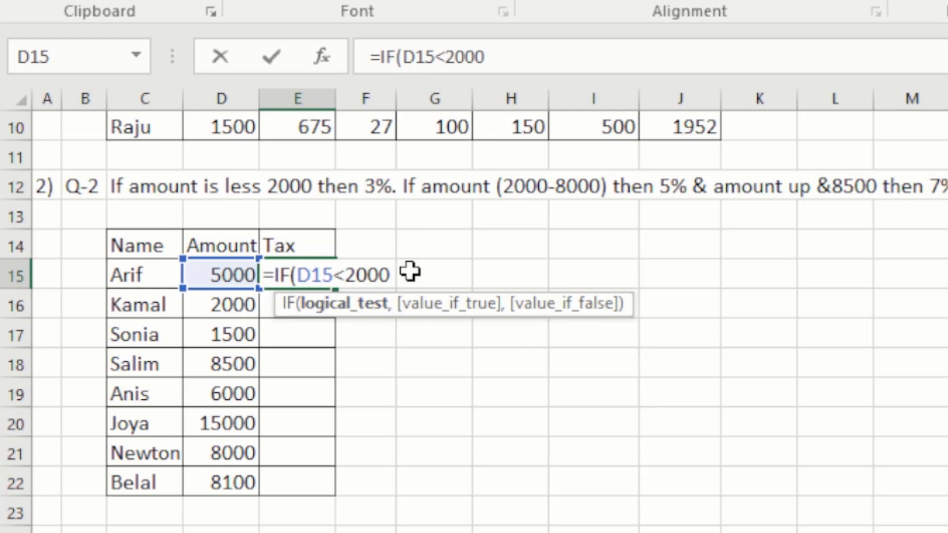
type(",")
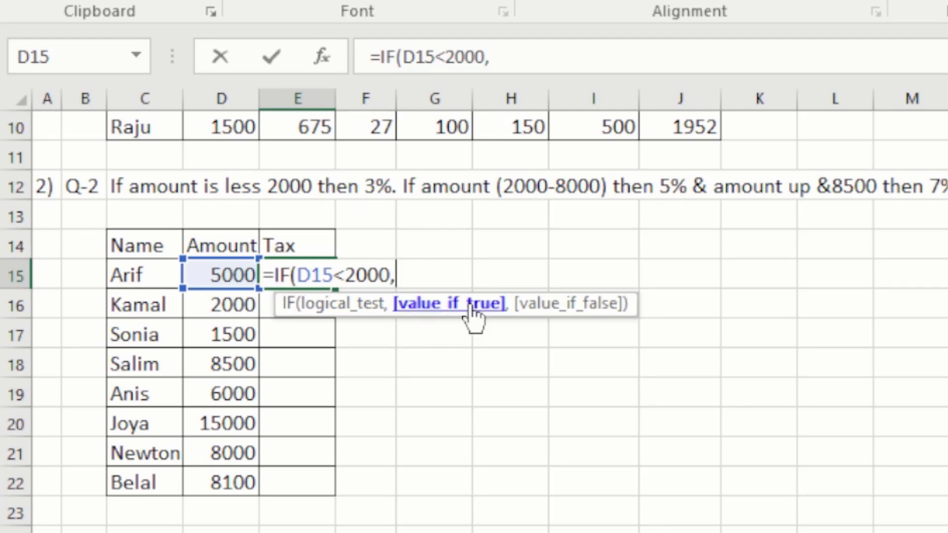
Step: Set the 3% result for amounts below 2000 in the E15 formula as D15*0.03
left_click(225, 270)
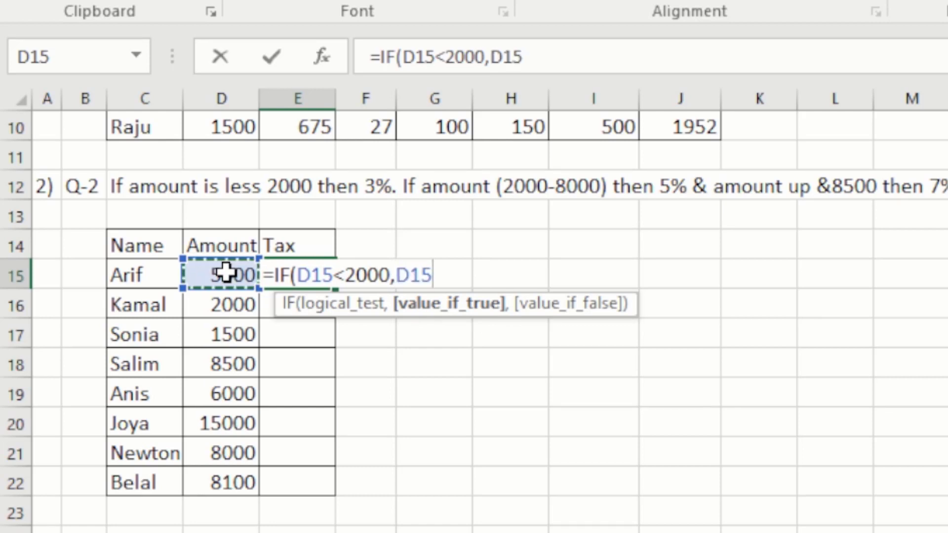
type("*")
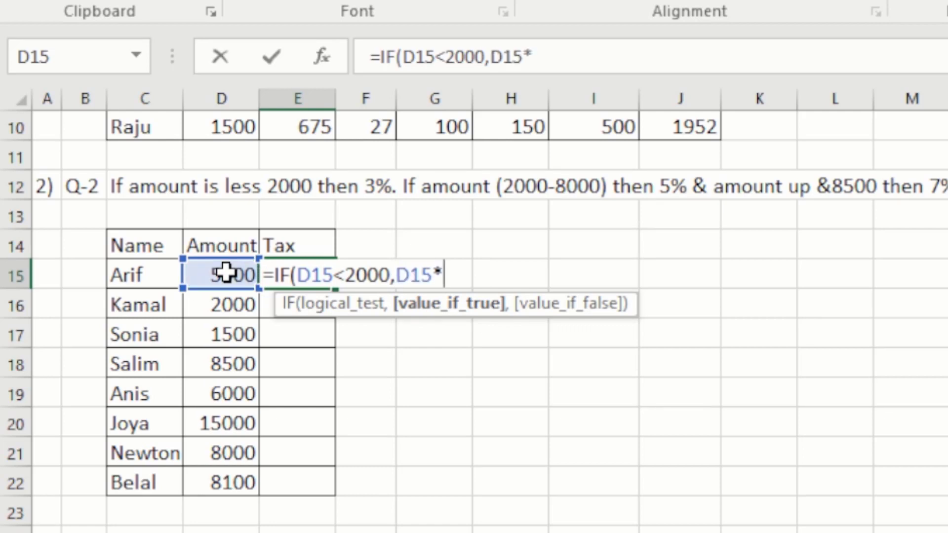
type("0.03")
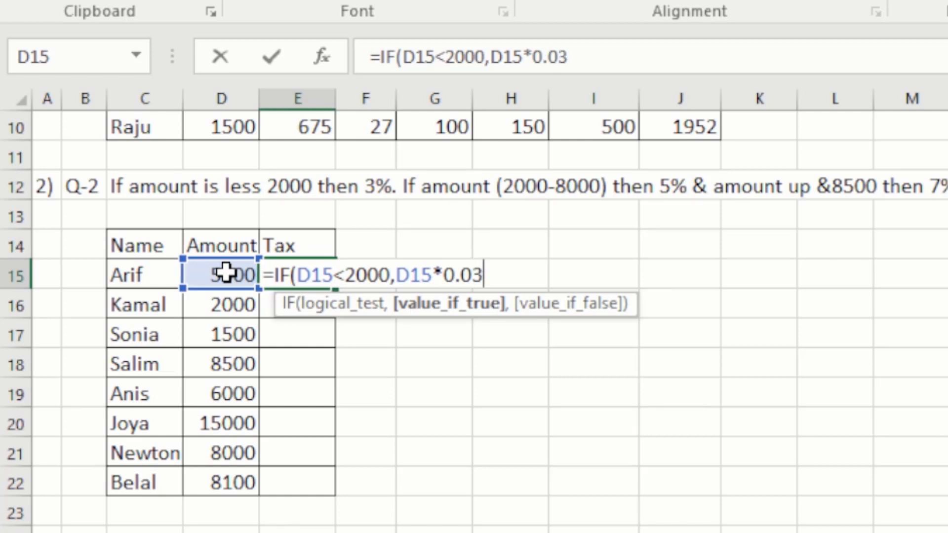
type(",")
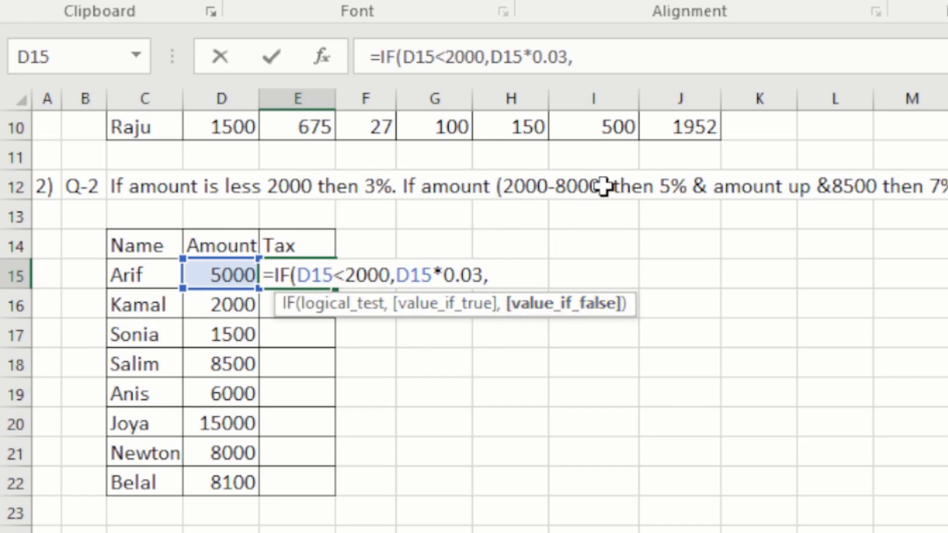
Step: Nest a second IF with an AND test in the E15 formula, giving D15>=2000 as its first condition
type("if")
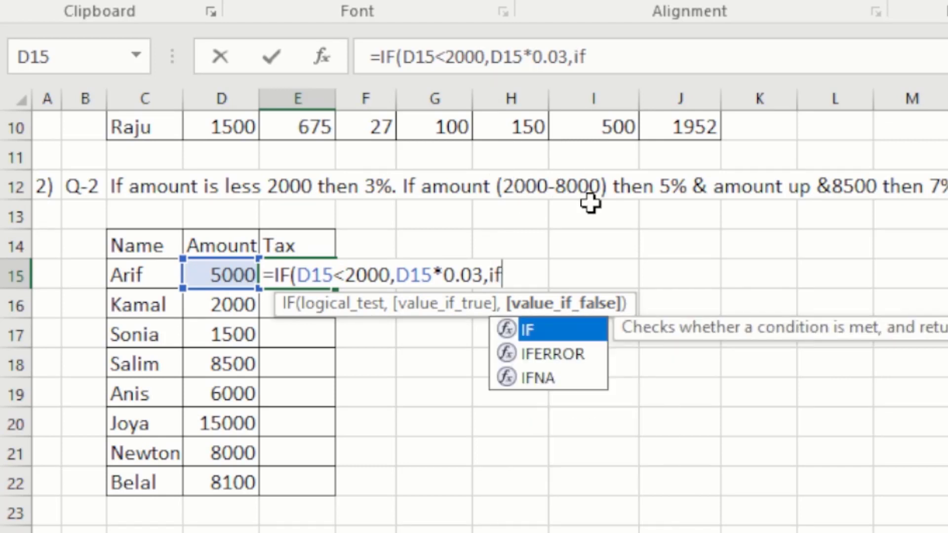
key("Tab")
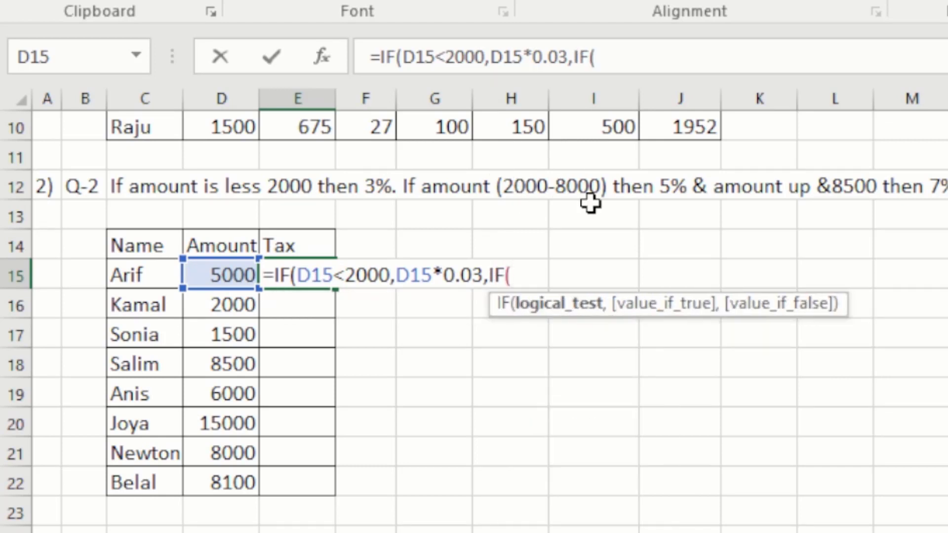
type("D")
key("BackSpace")
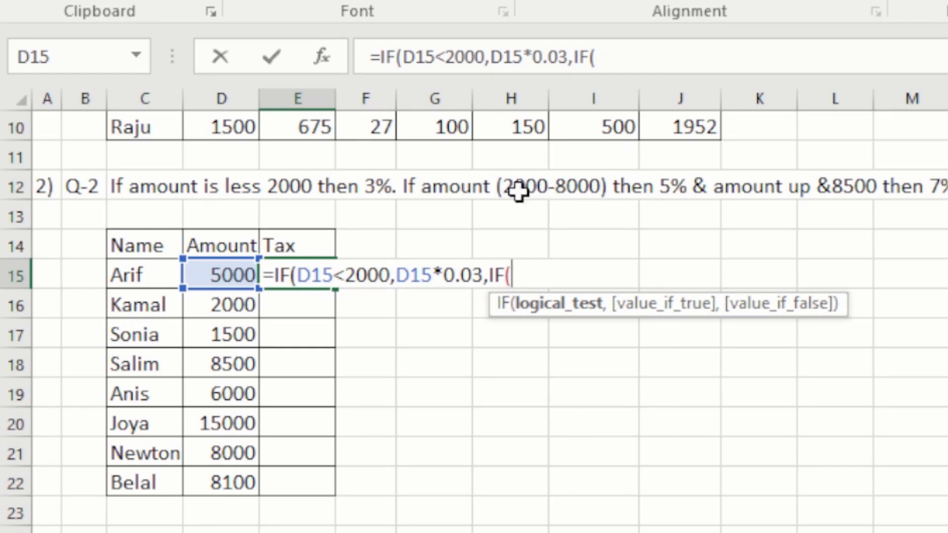
type("an")
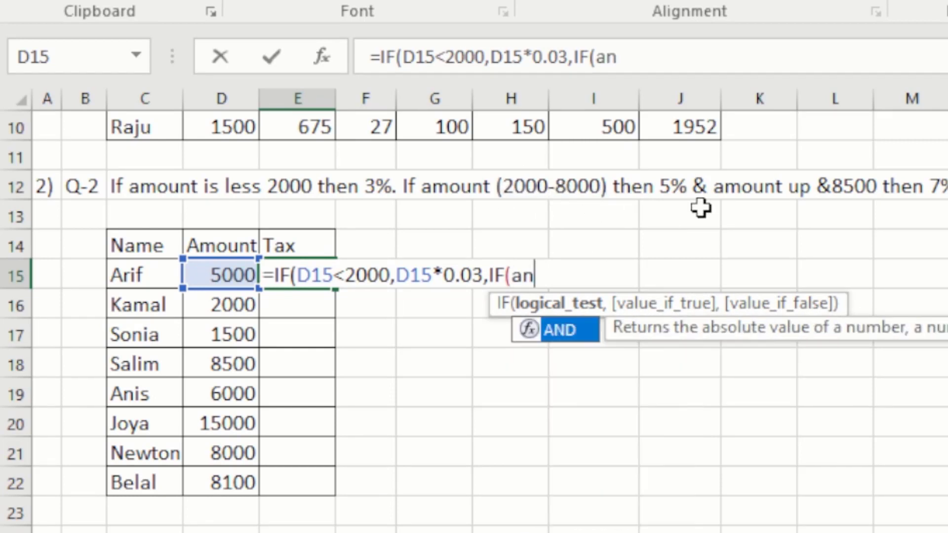
type("d")
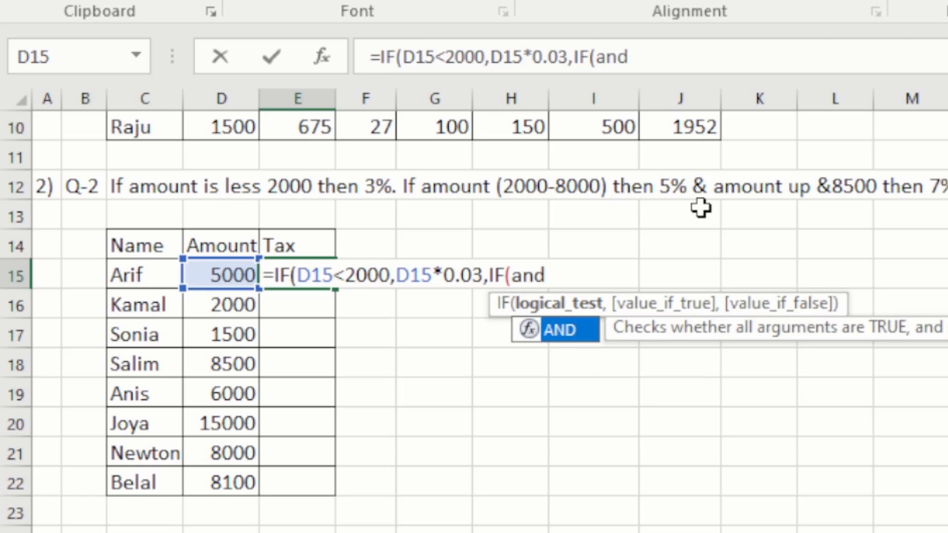
key("Tab")
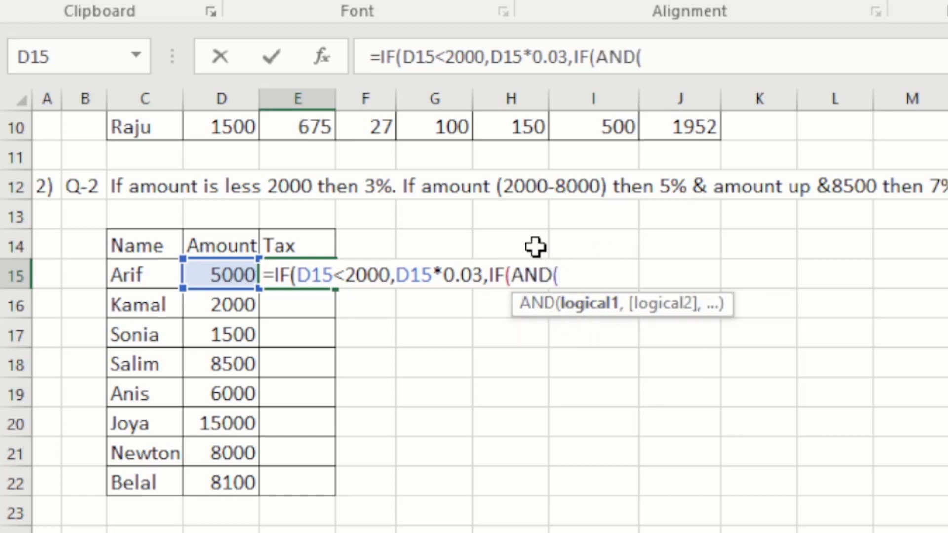
left_click(221, 277)
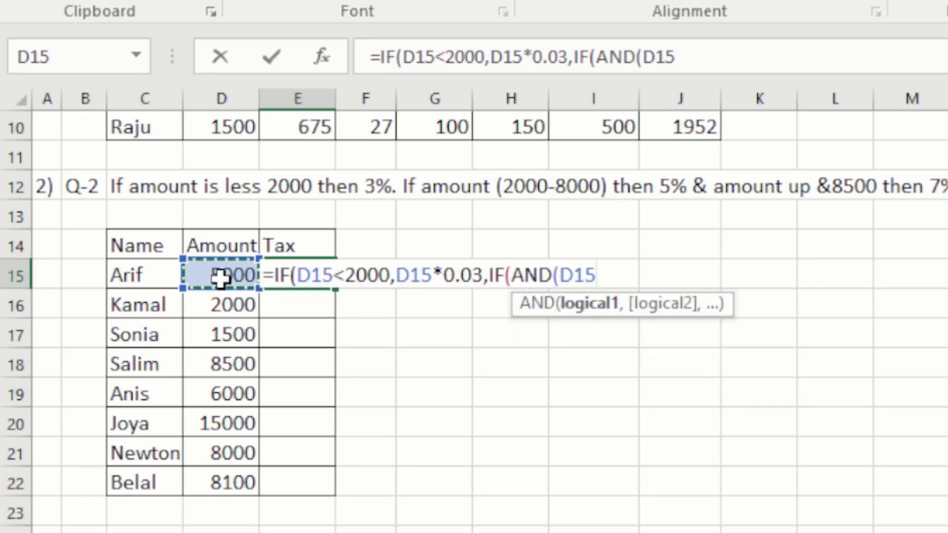
type(">")
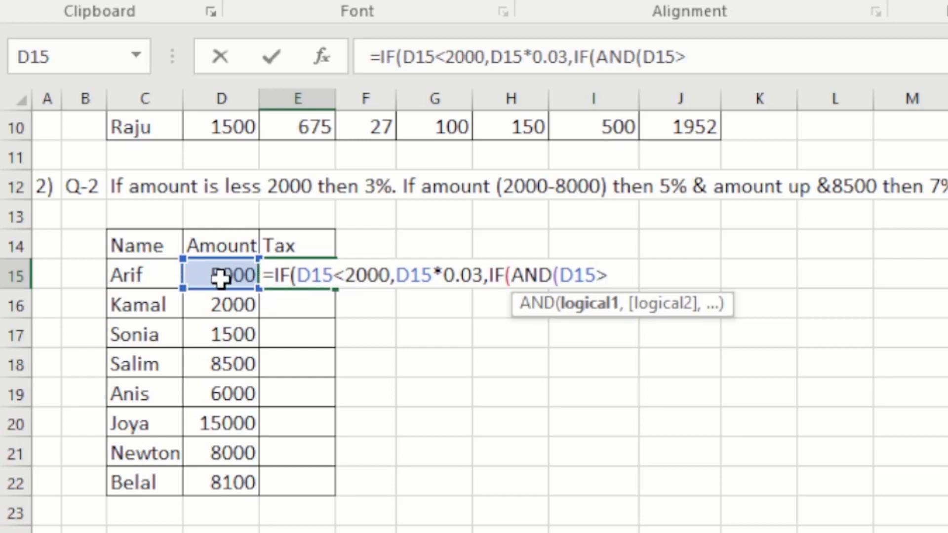
type("=20")
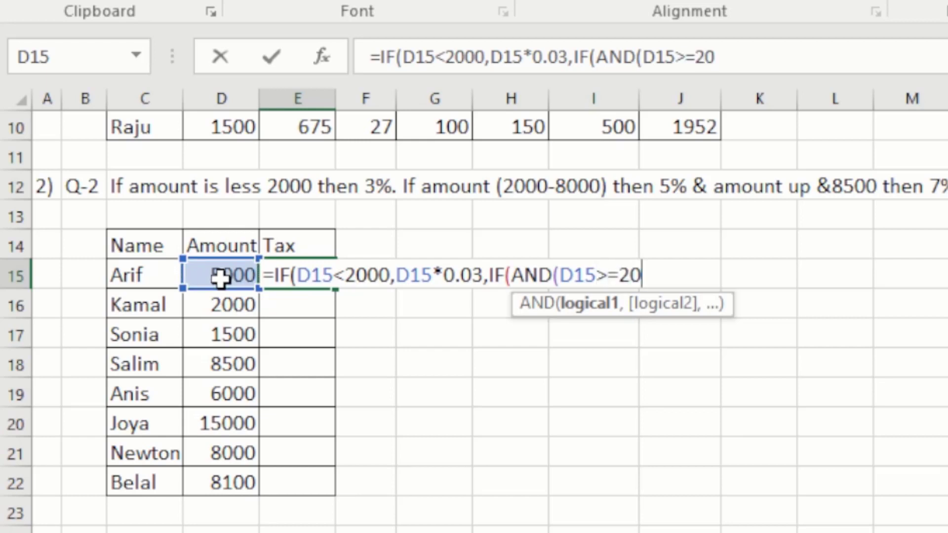
type("00,")
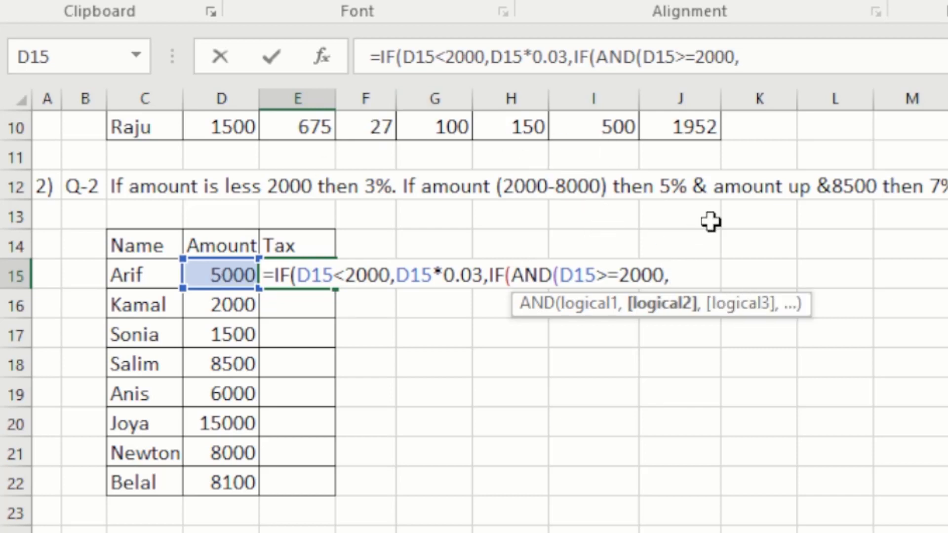
Step: Add D15<=8000 as the second AND condition in the E15 formula and close the AND test
left_click(205, 267)
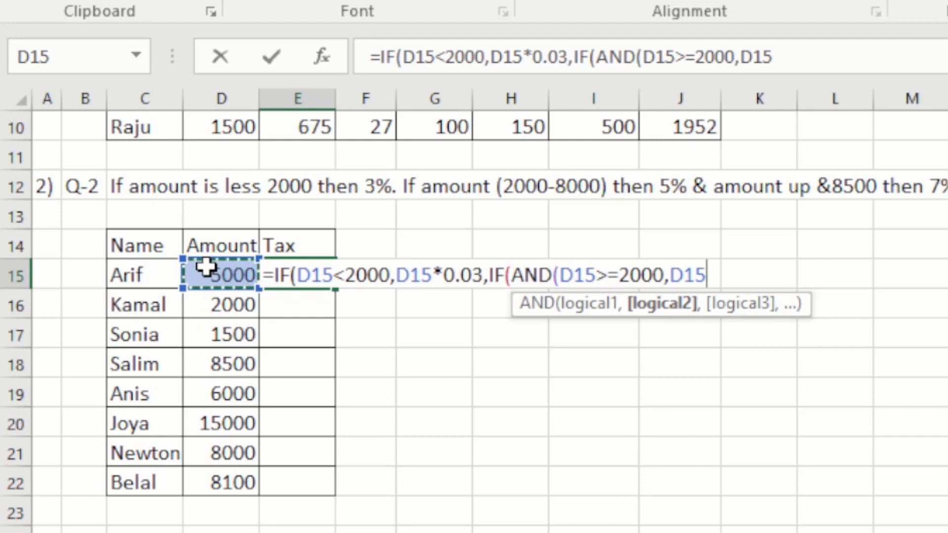
type(">")
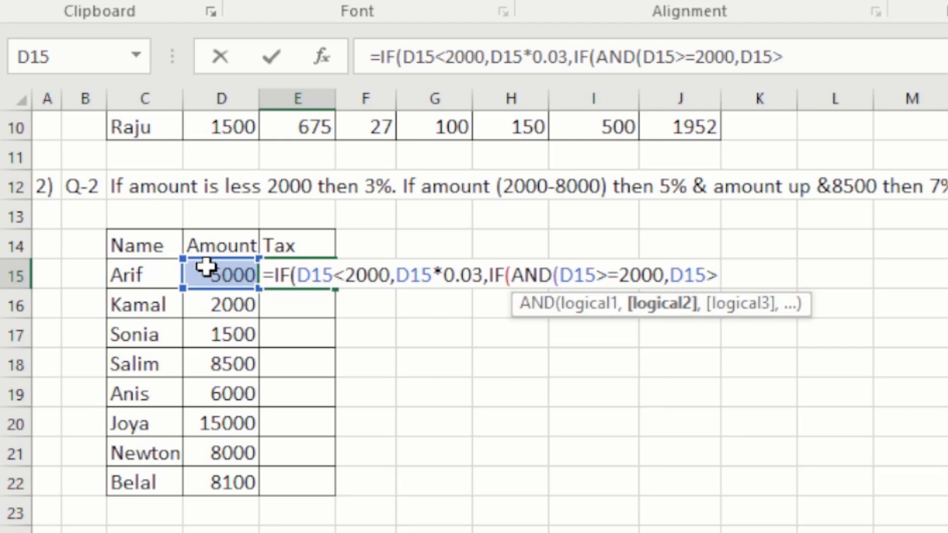
key("BackSpace")
type("<=")
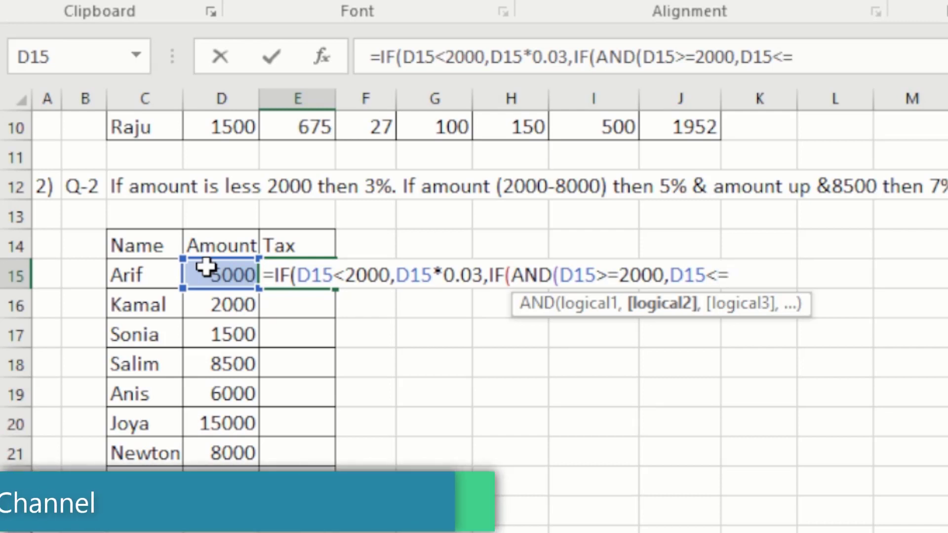
type("8000")
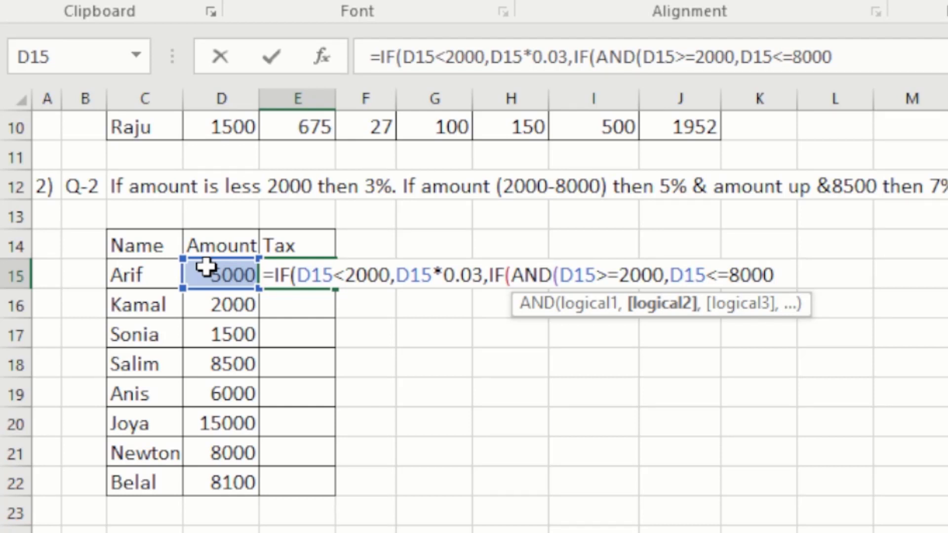
type("),")
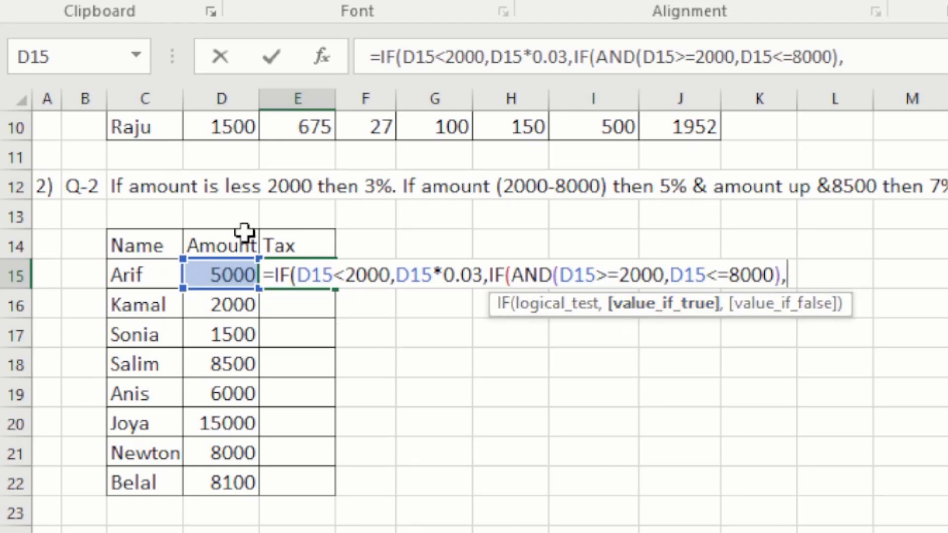
Step: Set the 5% result in the E15 formula as D15*0.05 and open a third nested IF as its value if false
left_click(205, 282)
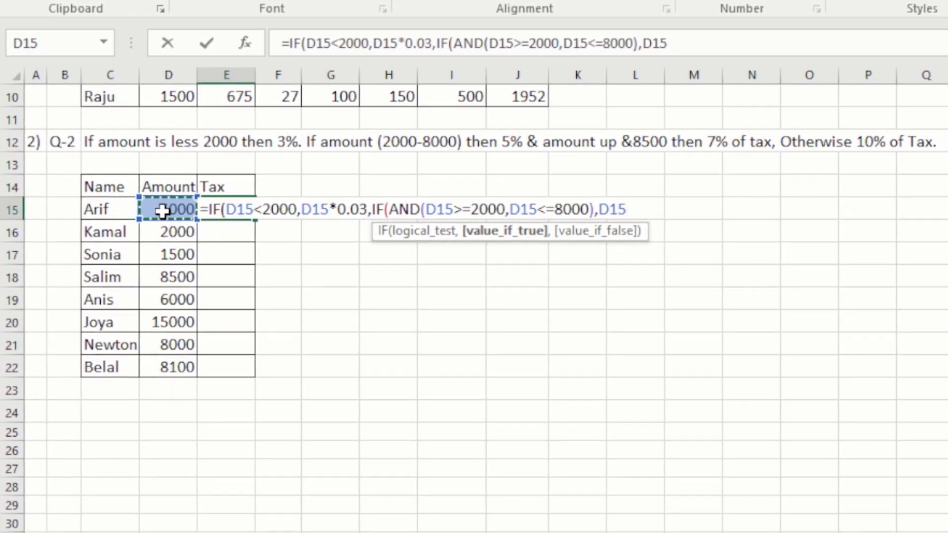
type("*")
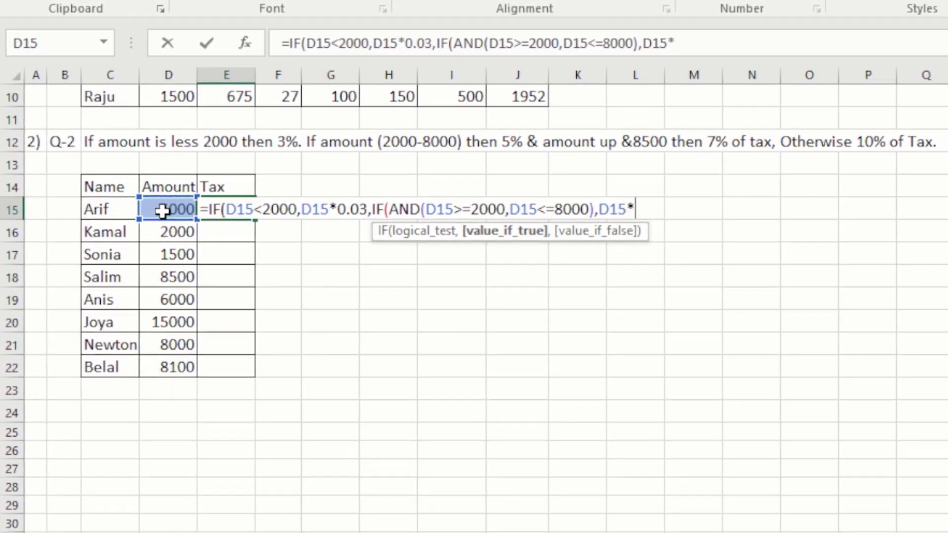
type("0.05")
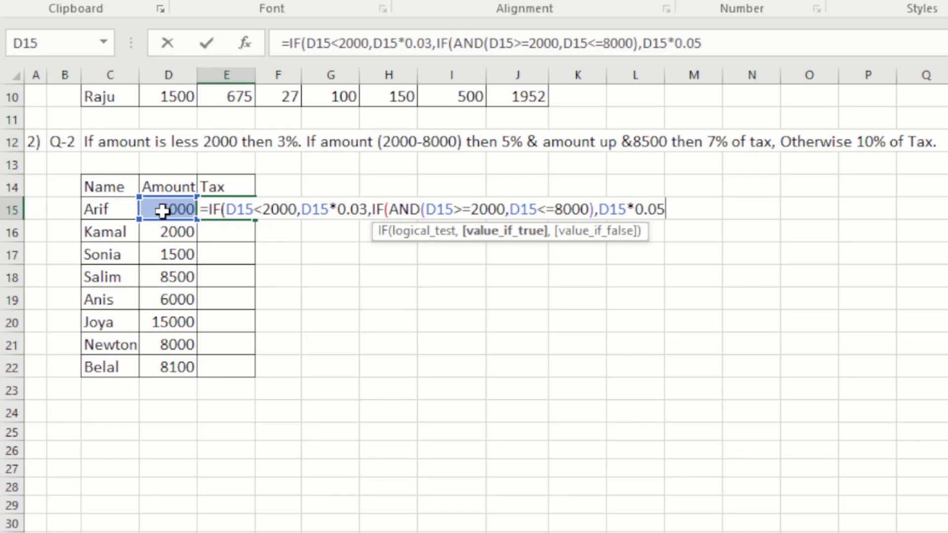
type(",")
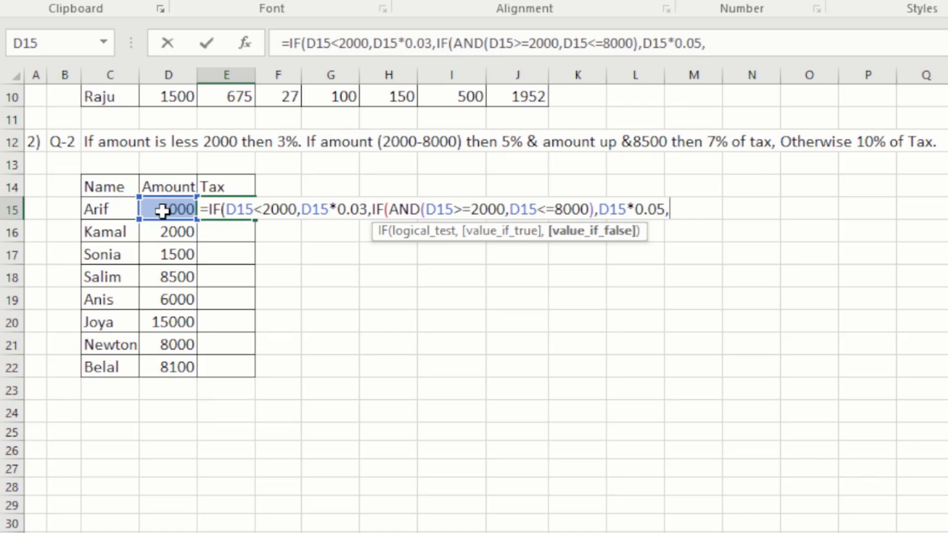
type("if")
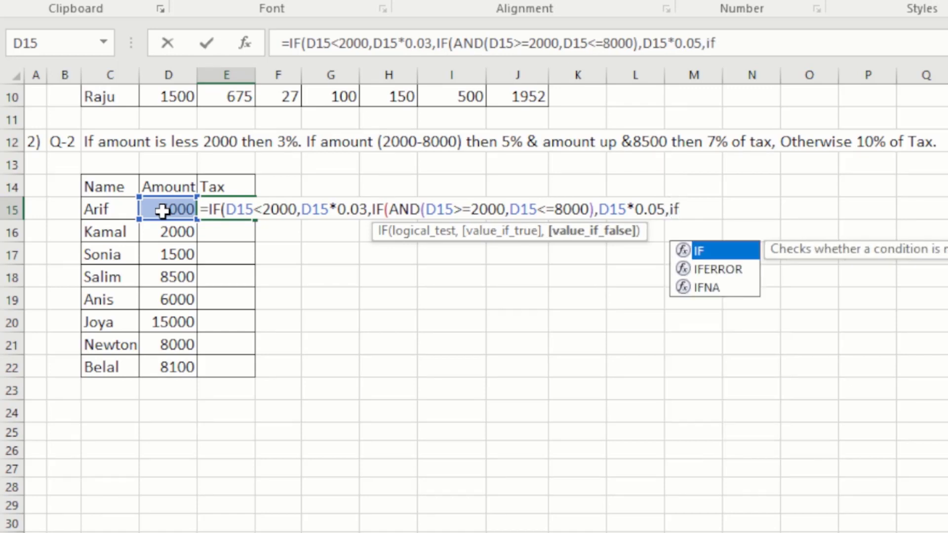
key("Tab")
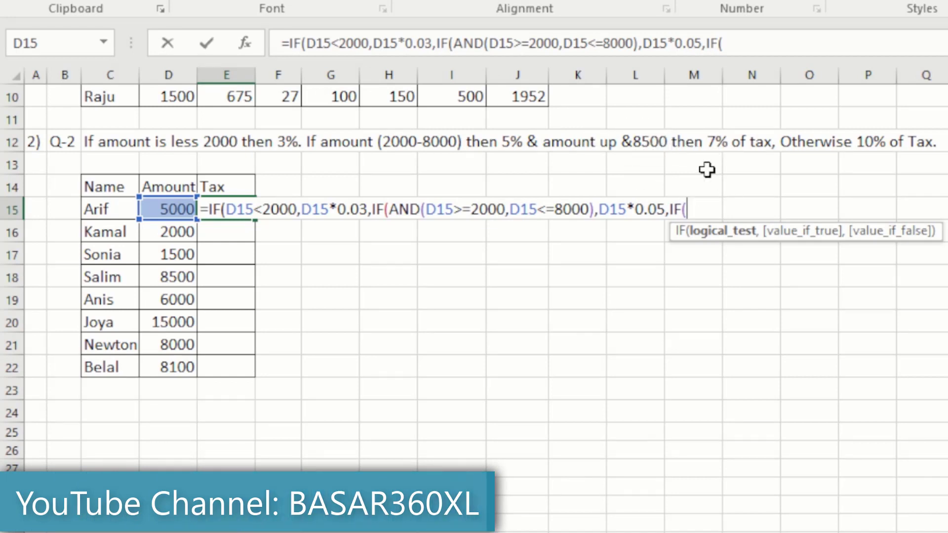
type("D15>")
key("BackSpace")
key("BackSpace")
key("BackSpace")
key("BackSpace")
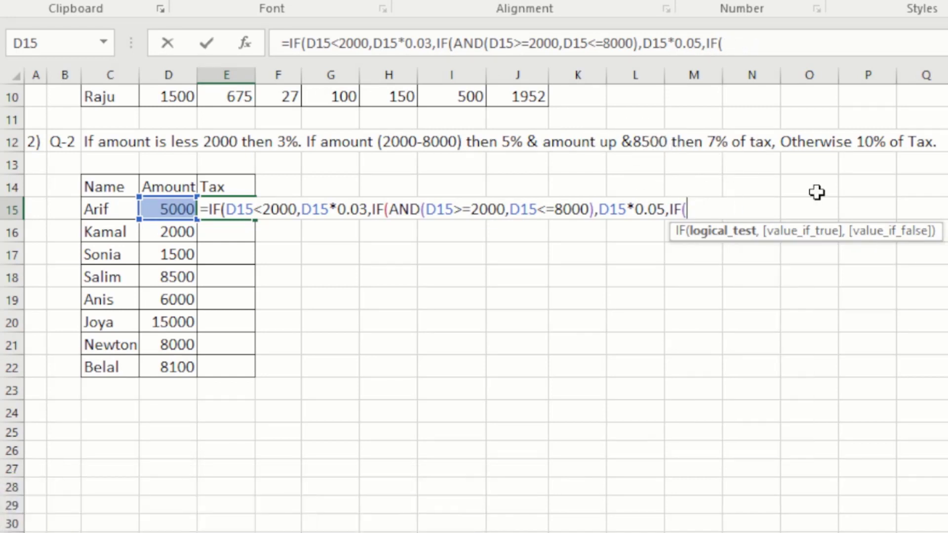
Step: Insert an AND test in the third IF of the E15 formula, with D15>8000 as its first condition
type("and")
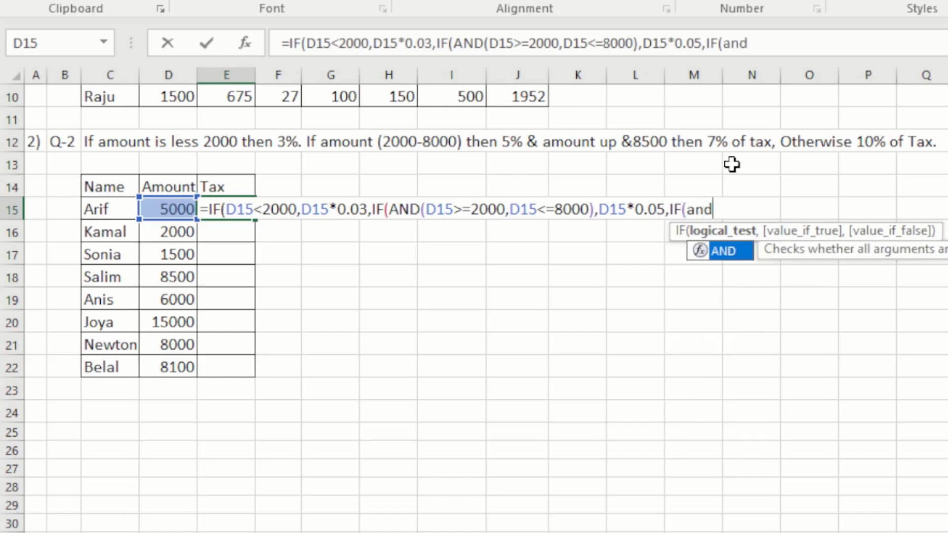
key("Tab")
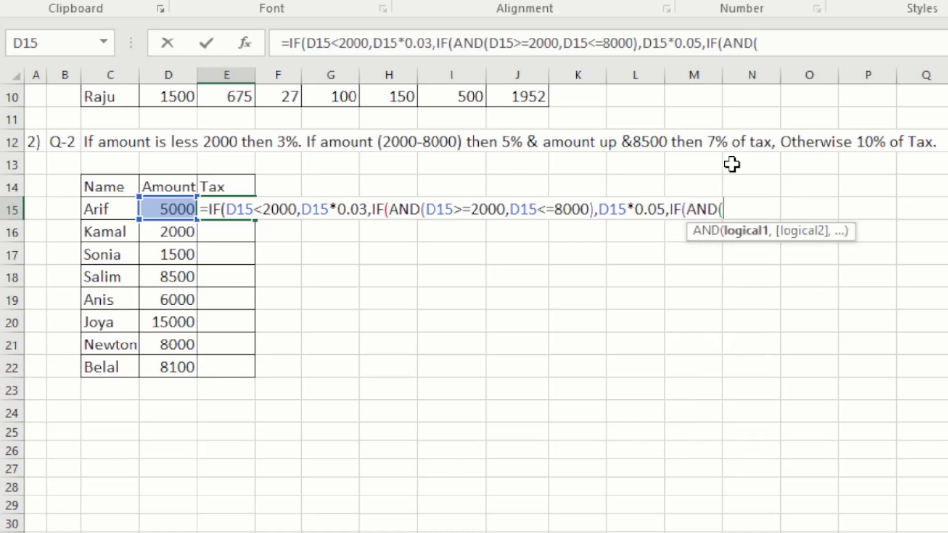
left_click(168, 208)
type("?")
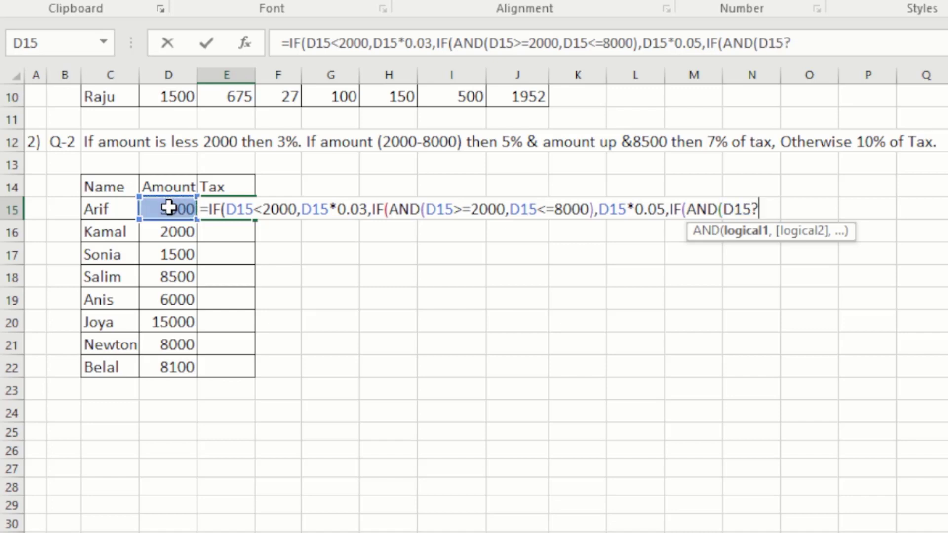
key("BackSpace")
type(">800")
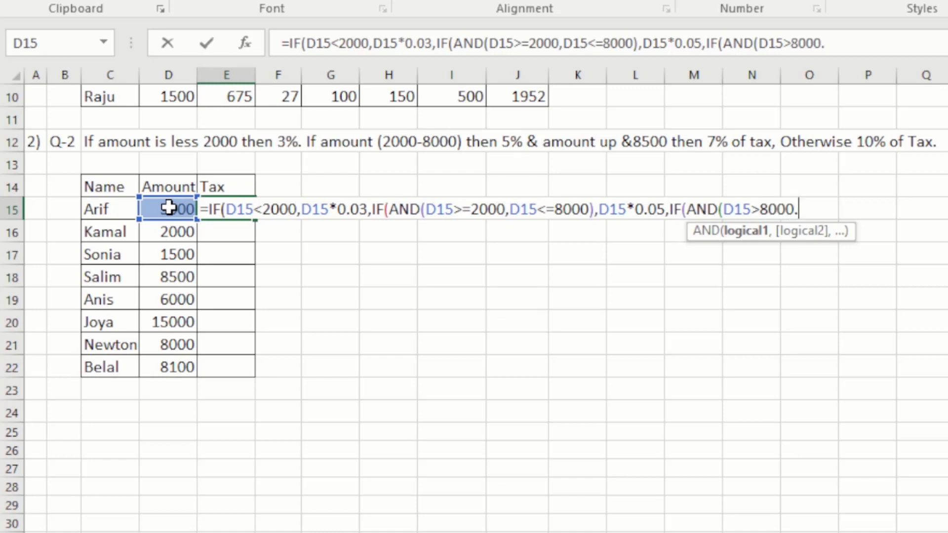
type("0,")
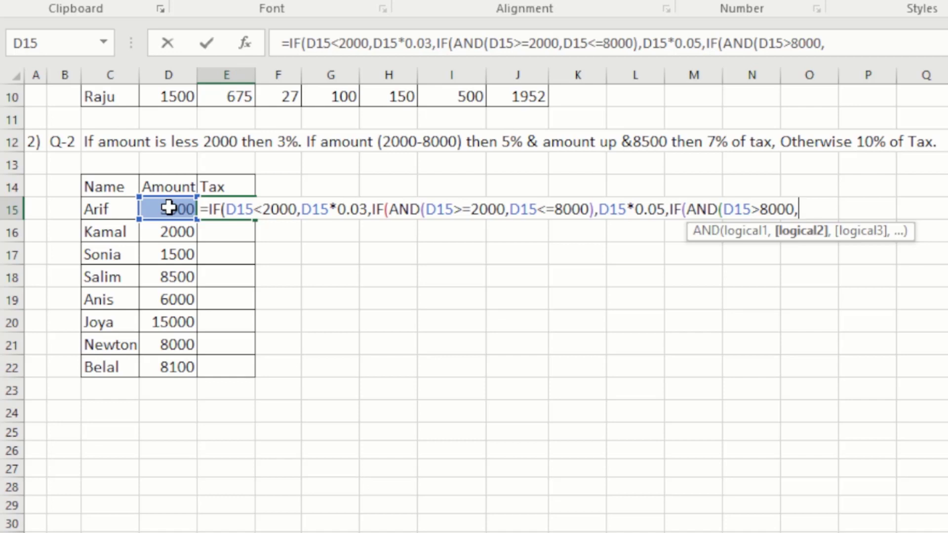
Step: Add D15<=8500 as the second condition of the third IF's AND test and close the test
left_click(169, 207)
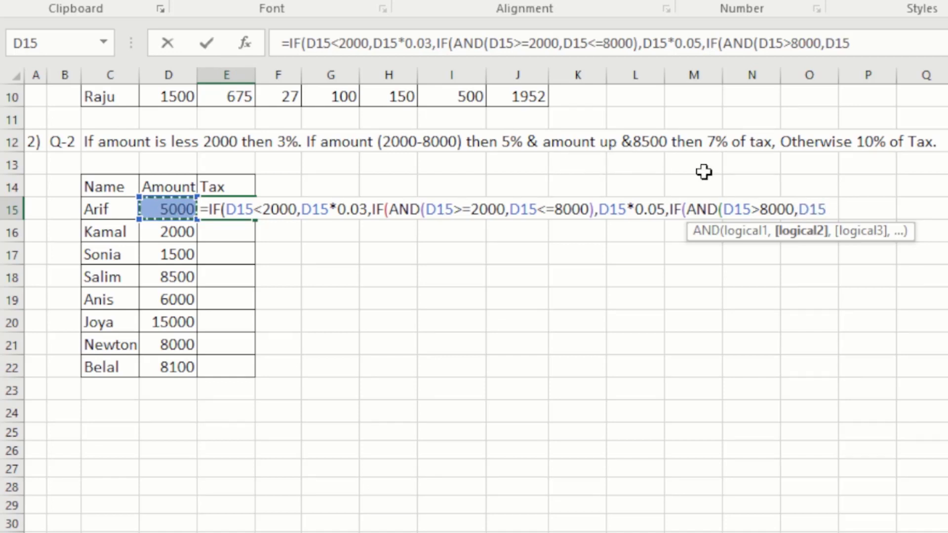
type("<=")
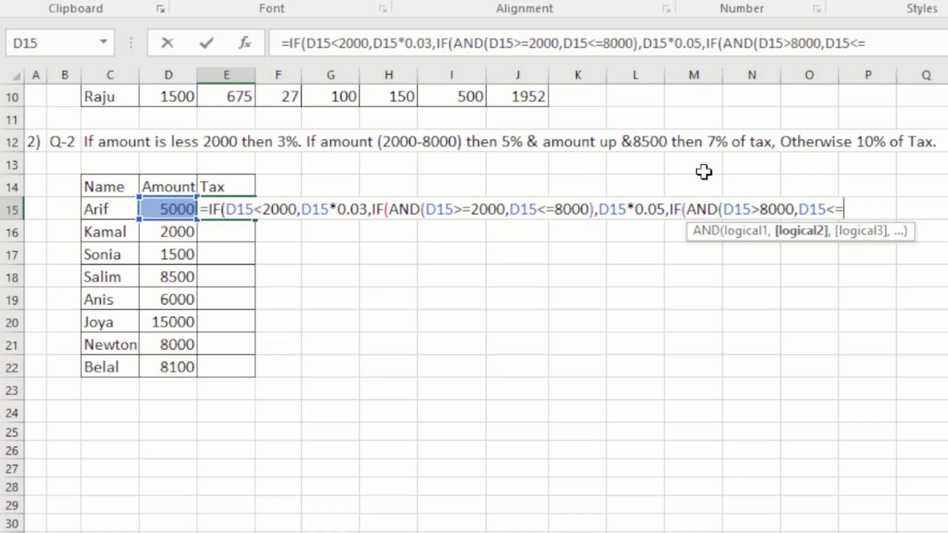
type("8000")
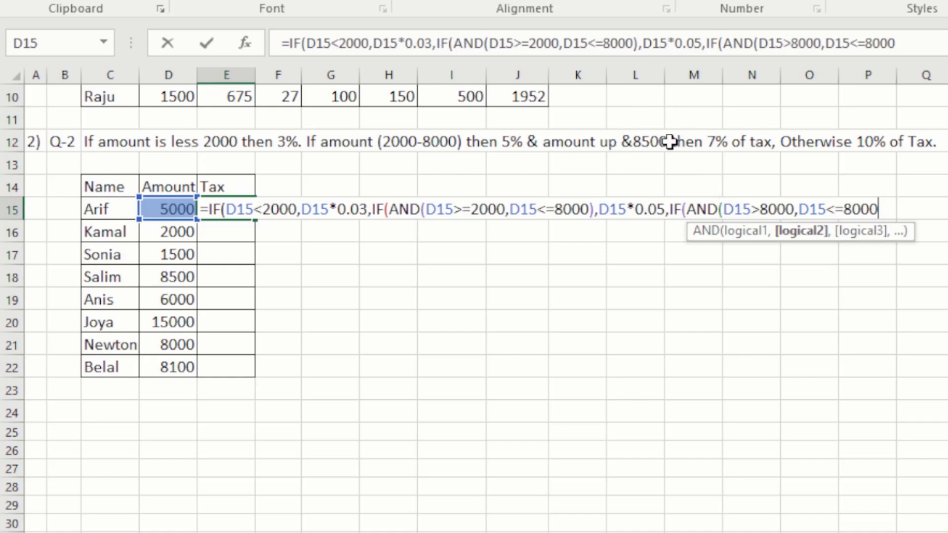
key("BackSpace")
key("BackSpace")
type("500")
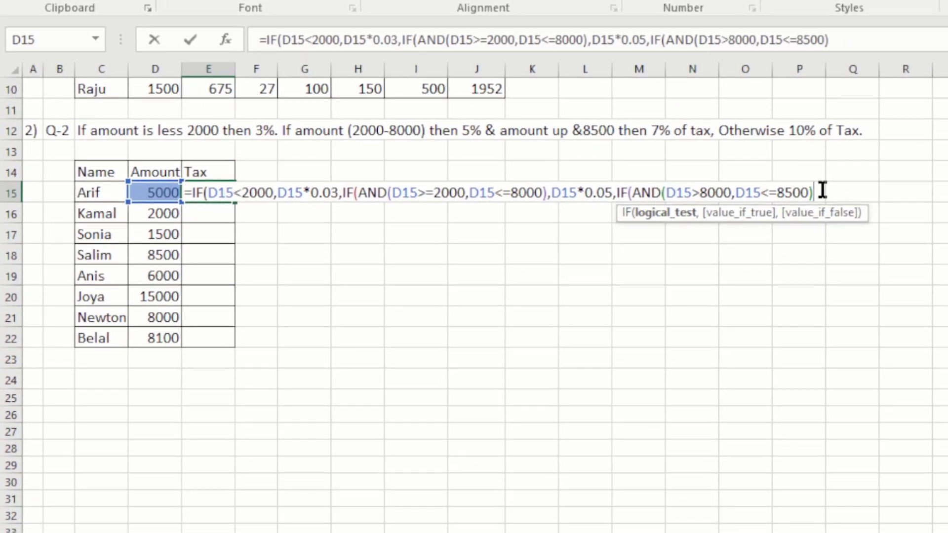
type(",")
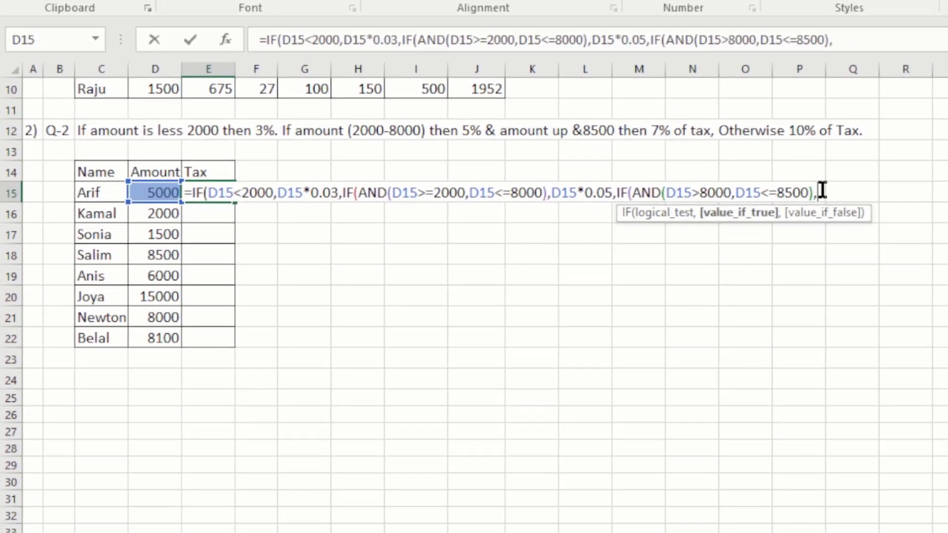
Step: Set the 7% result of the third IF in the E15 formula as D15*0.07
left_click(154, 194)
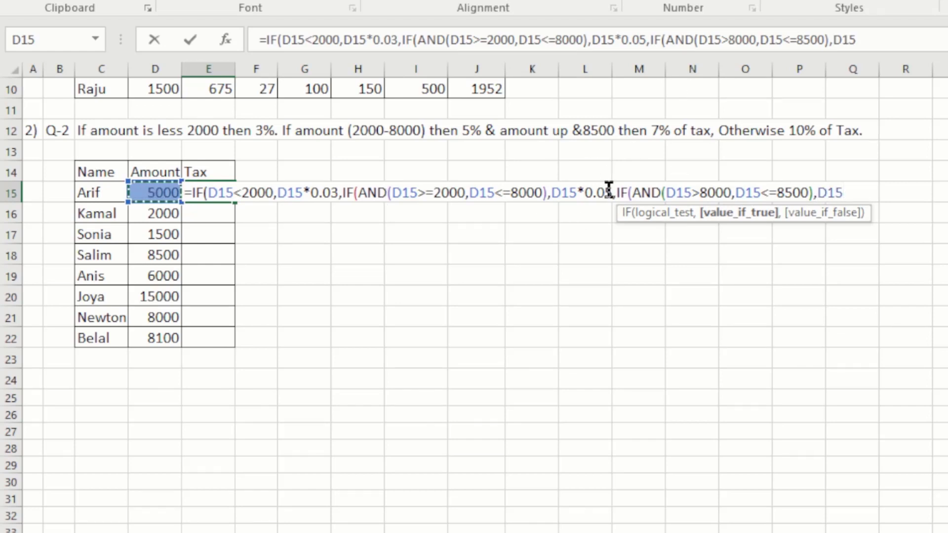
type("*0.")
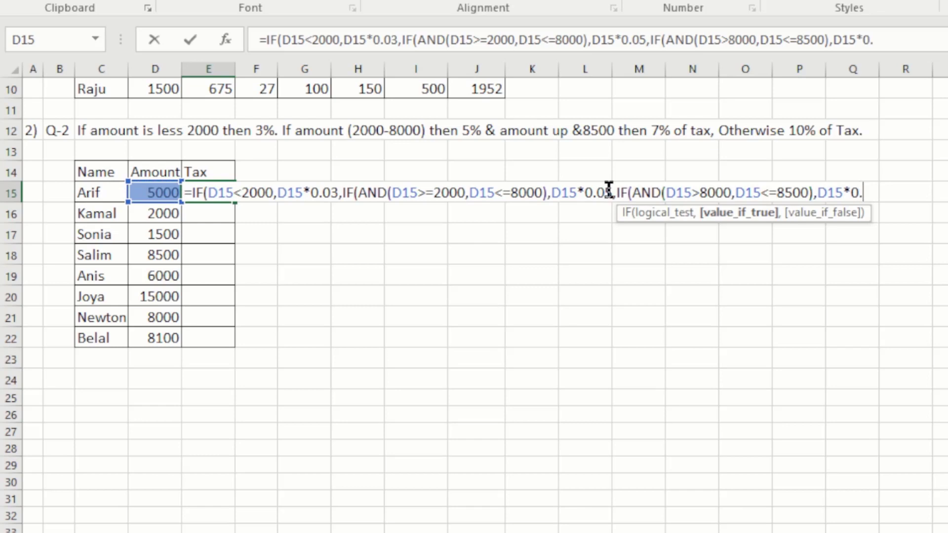
type("07")
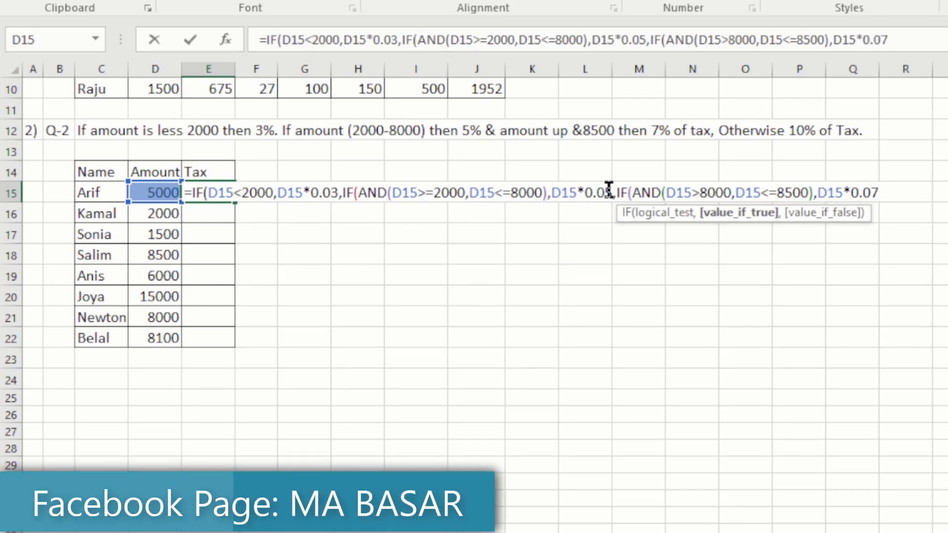
type(",")
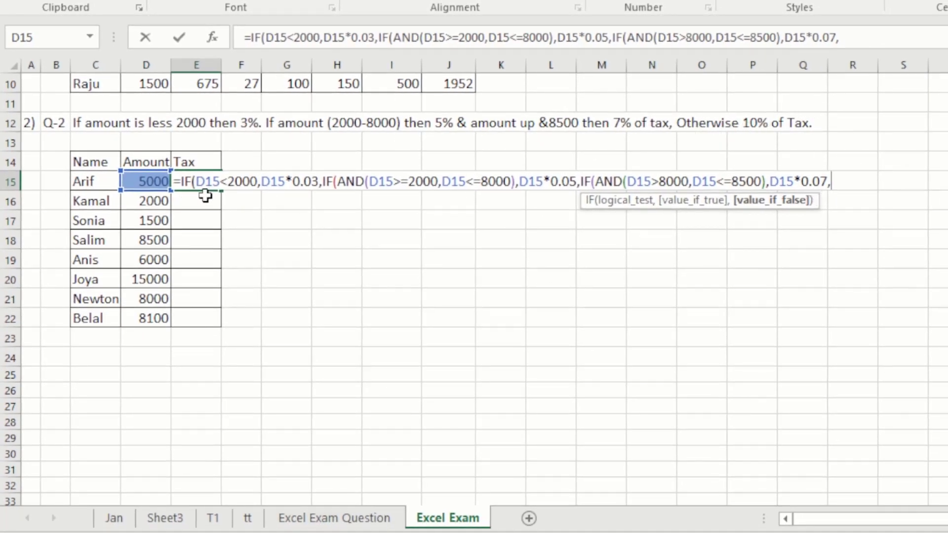
Step: Finish the E15 formula with D15*0.10 as the otherwise result, close all brackets, and fill it down to E22
left_click(151, 182)
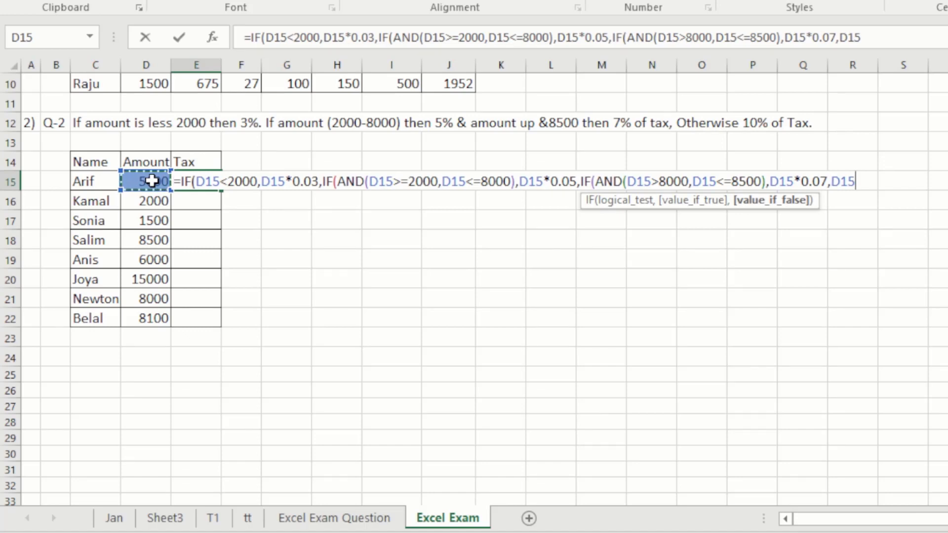
type("*")
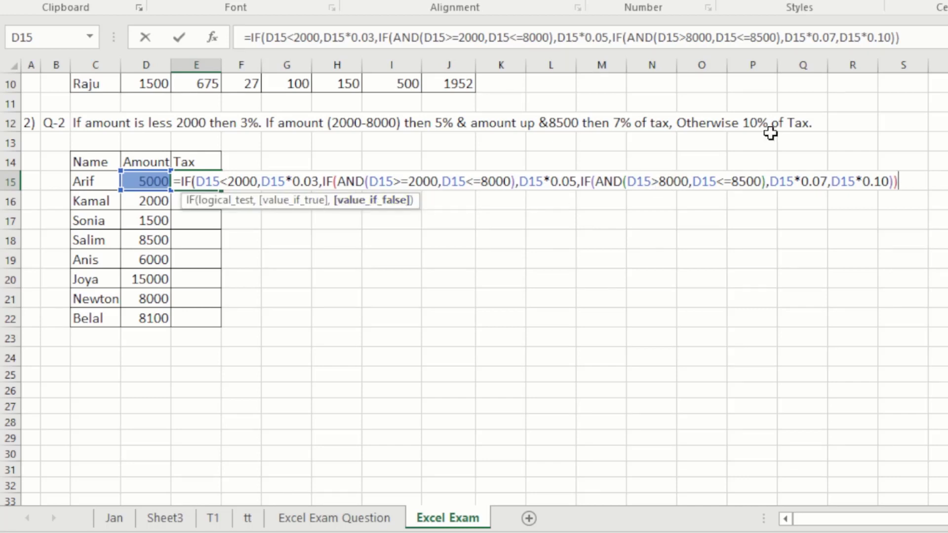
key("Return")
key("Return")
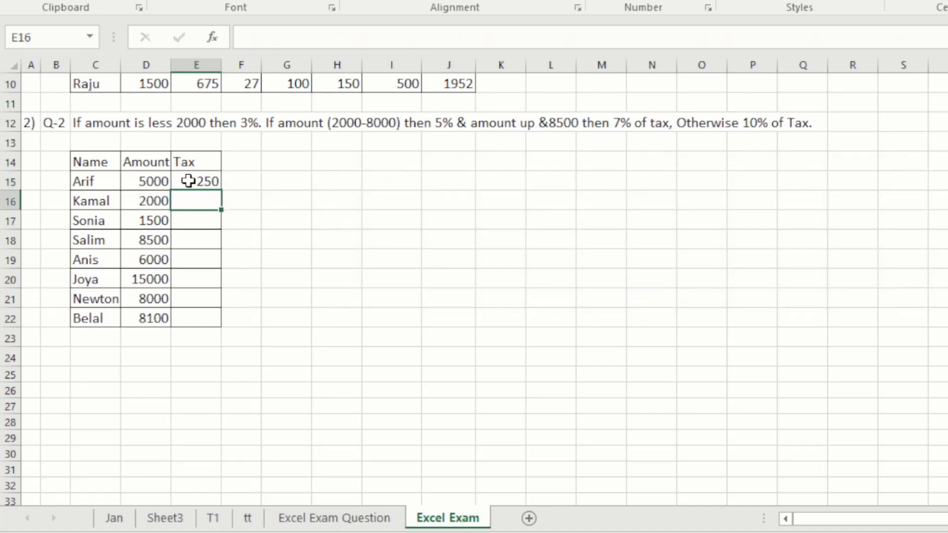
left_click(210, 182)
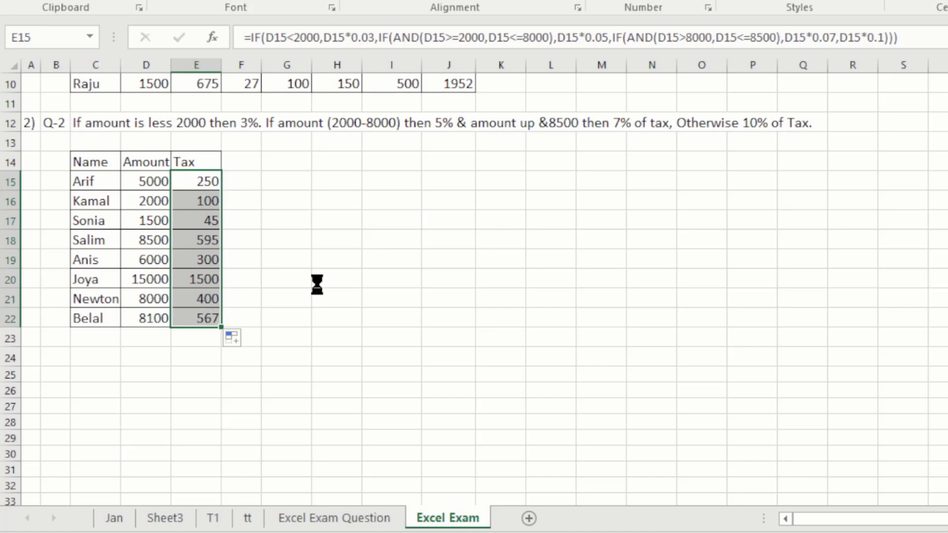
Step: Review the completed Q-1 and Q-2 tables, examining the Tax formula in E17 and the H.Rent formula in E6
left_click(194, 221)
scroll(256, 177, "up", 3)
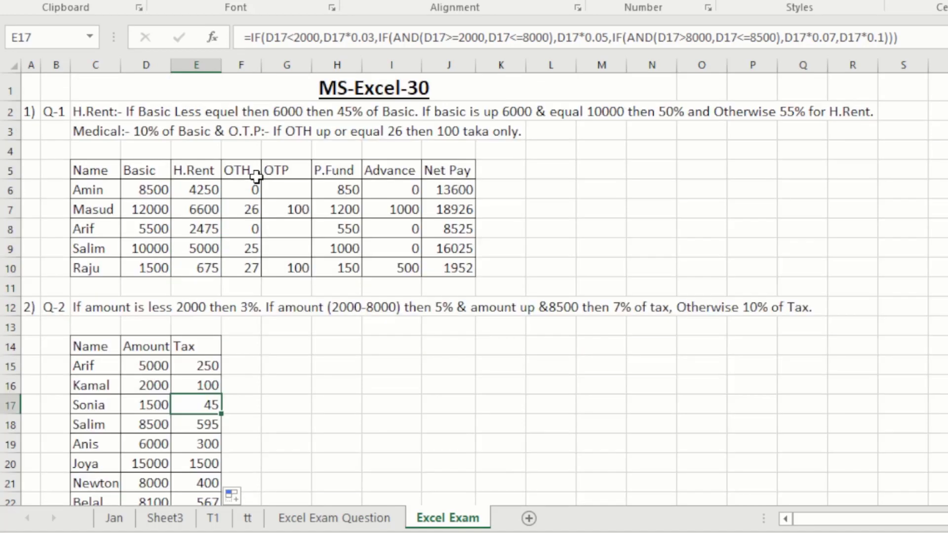
scroll(292, 338, "down", 4)
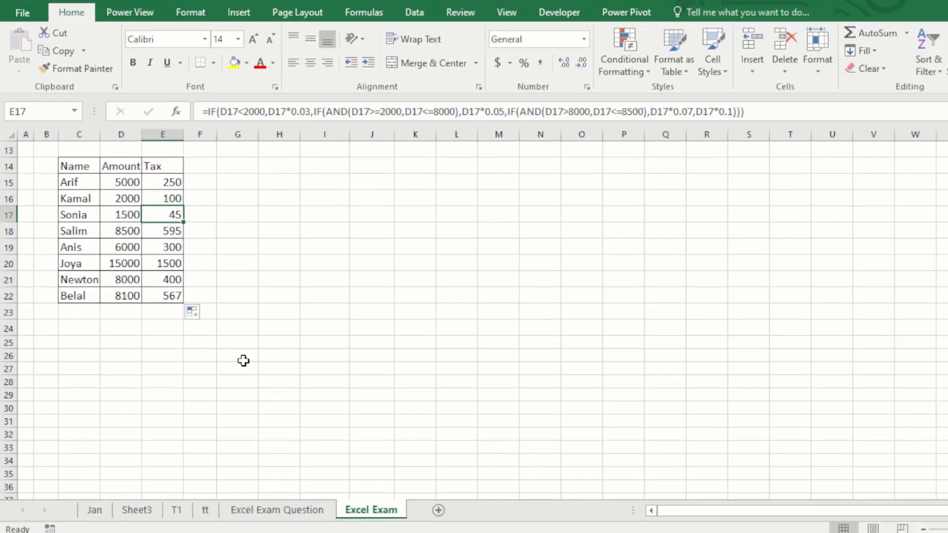
scroll(244, 361, "up", 4)
left_click(195, 281)
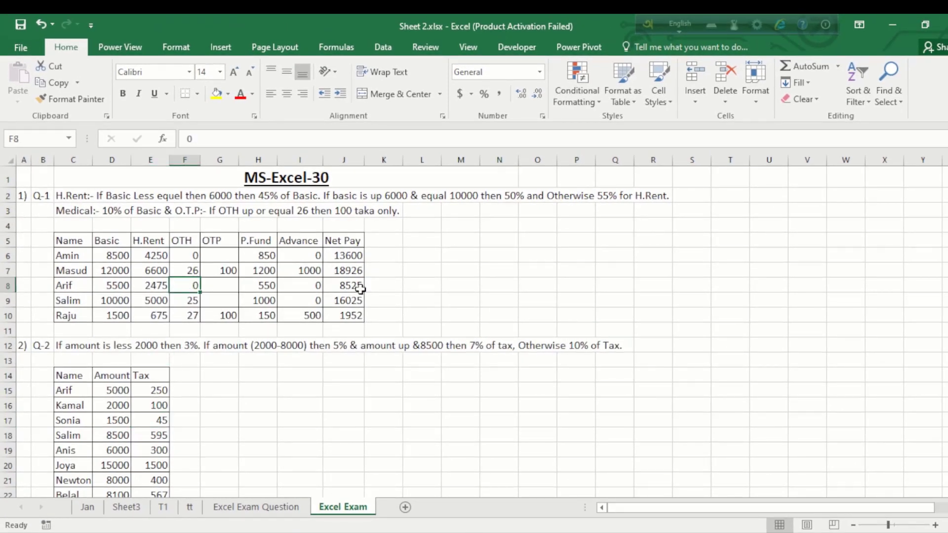
scroll(324, 361, "down", 1)
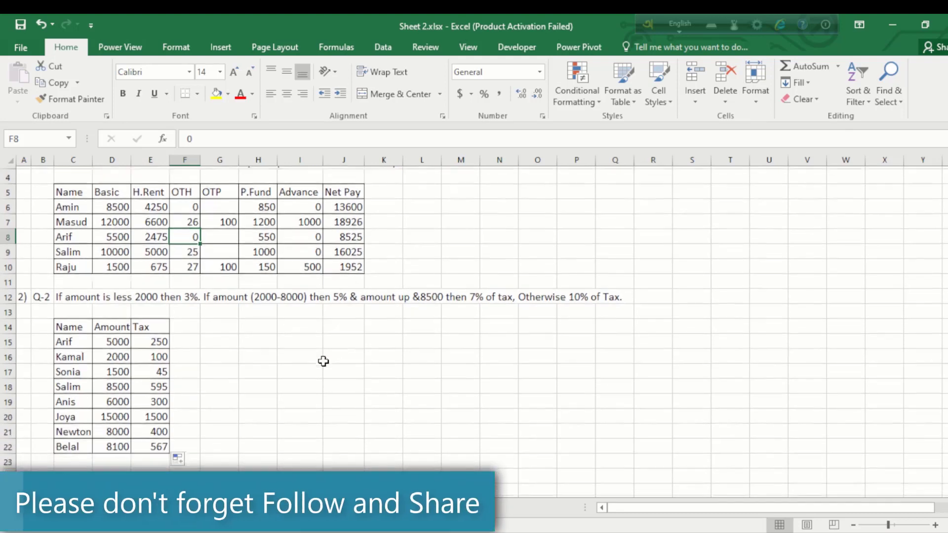
scroll(324, 362, "up", 1)
left_click(154, 251)
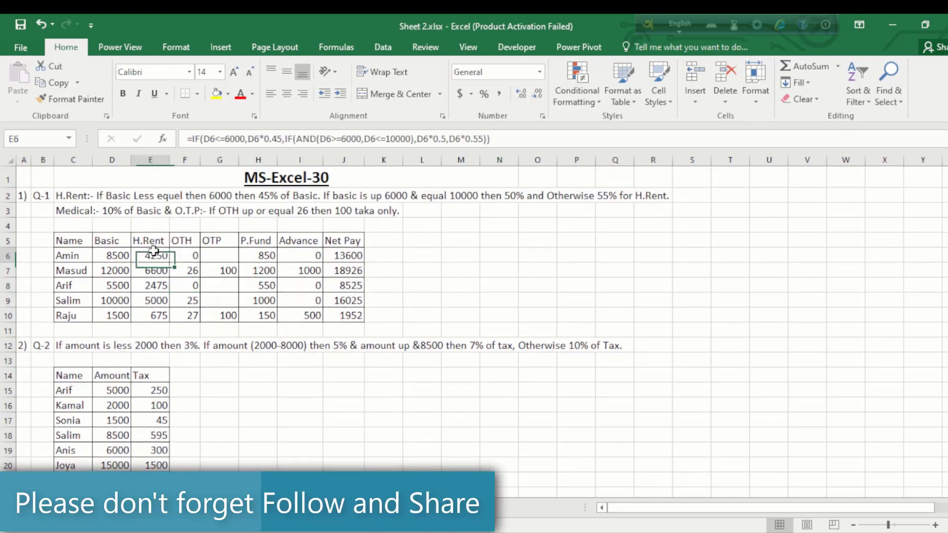
left_click(213, 138)
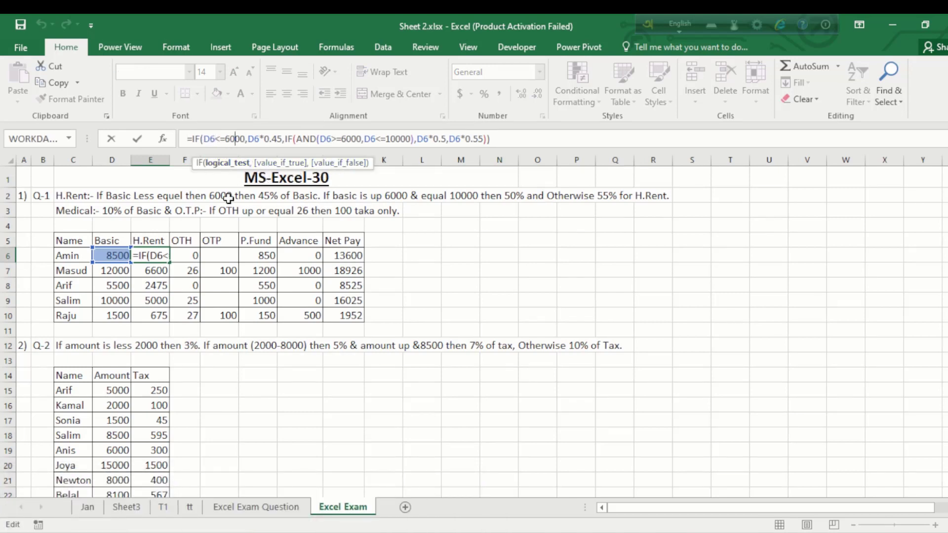
key("ctrl+Return")
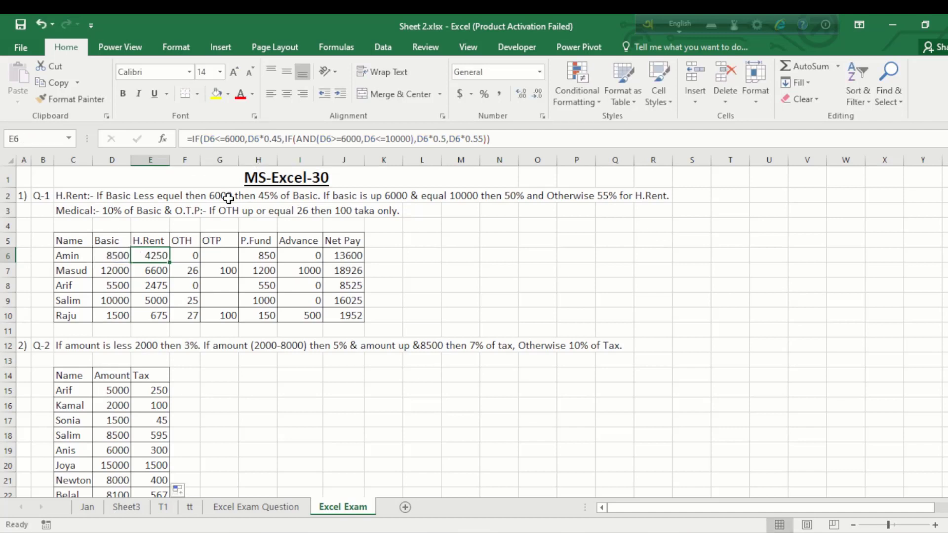
left_click(233, 373)
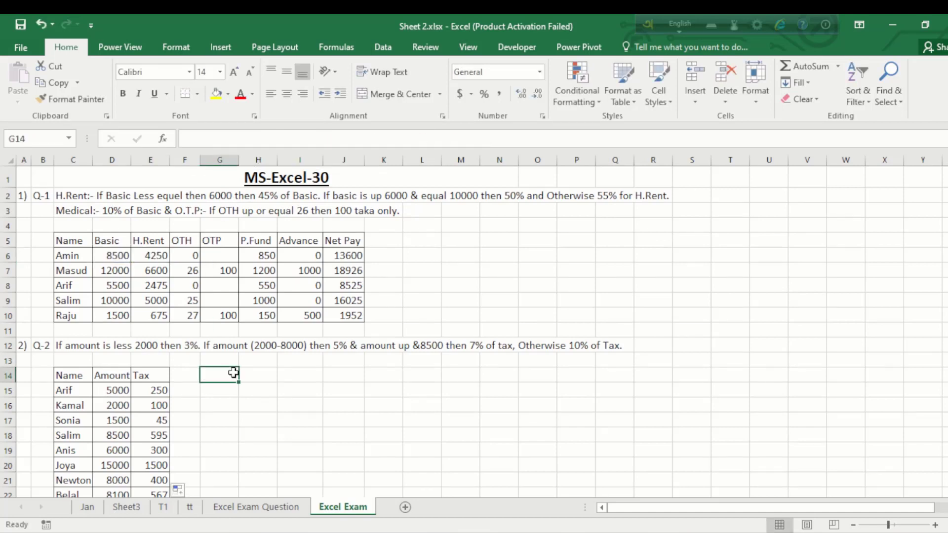